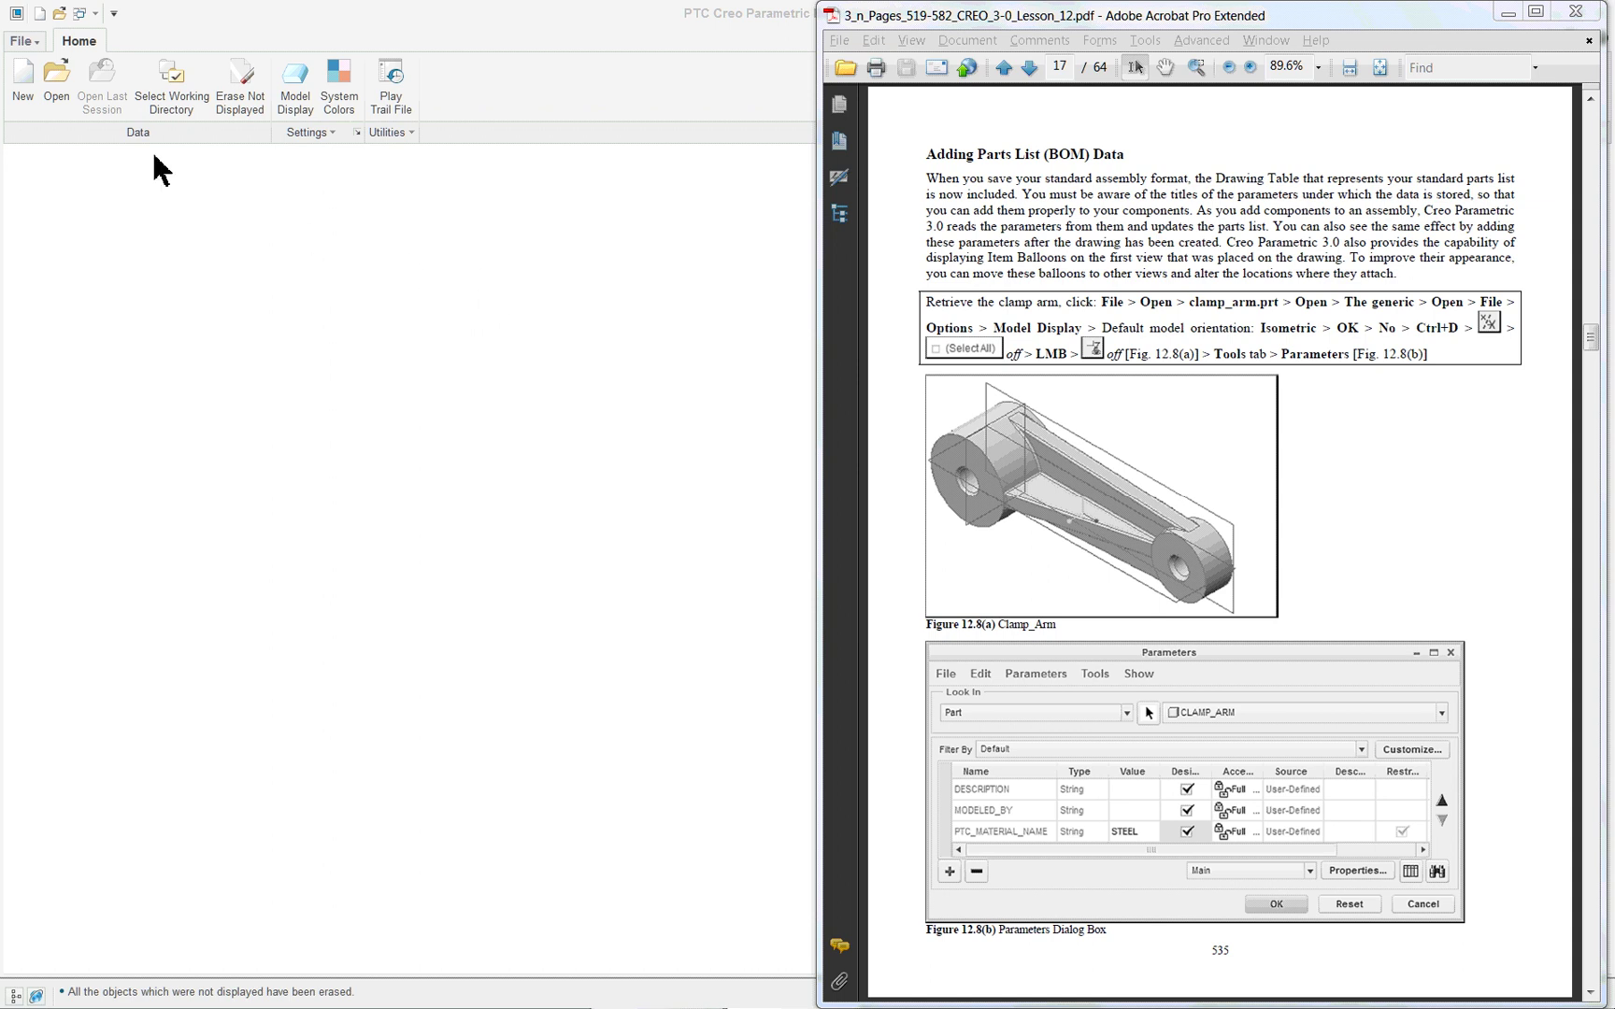
- Open clamp_assembly.asm from 3-0/Lesson_6_7_8_9_10_12_CREO with the file type filtered to Assembly (*.asm)
click(56, 77)
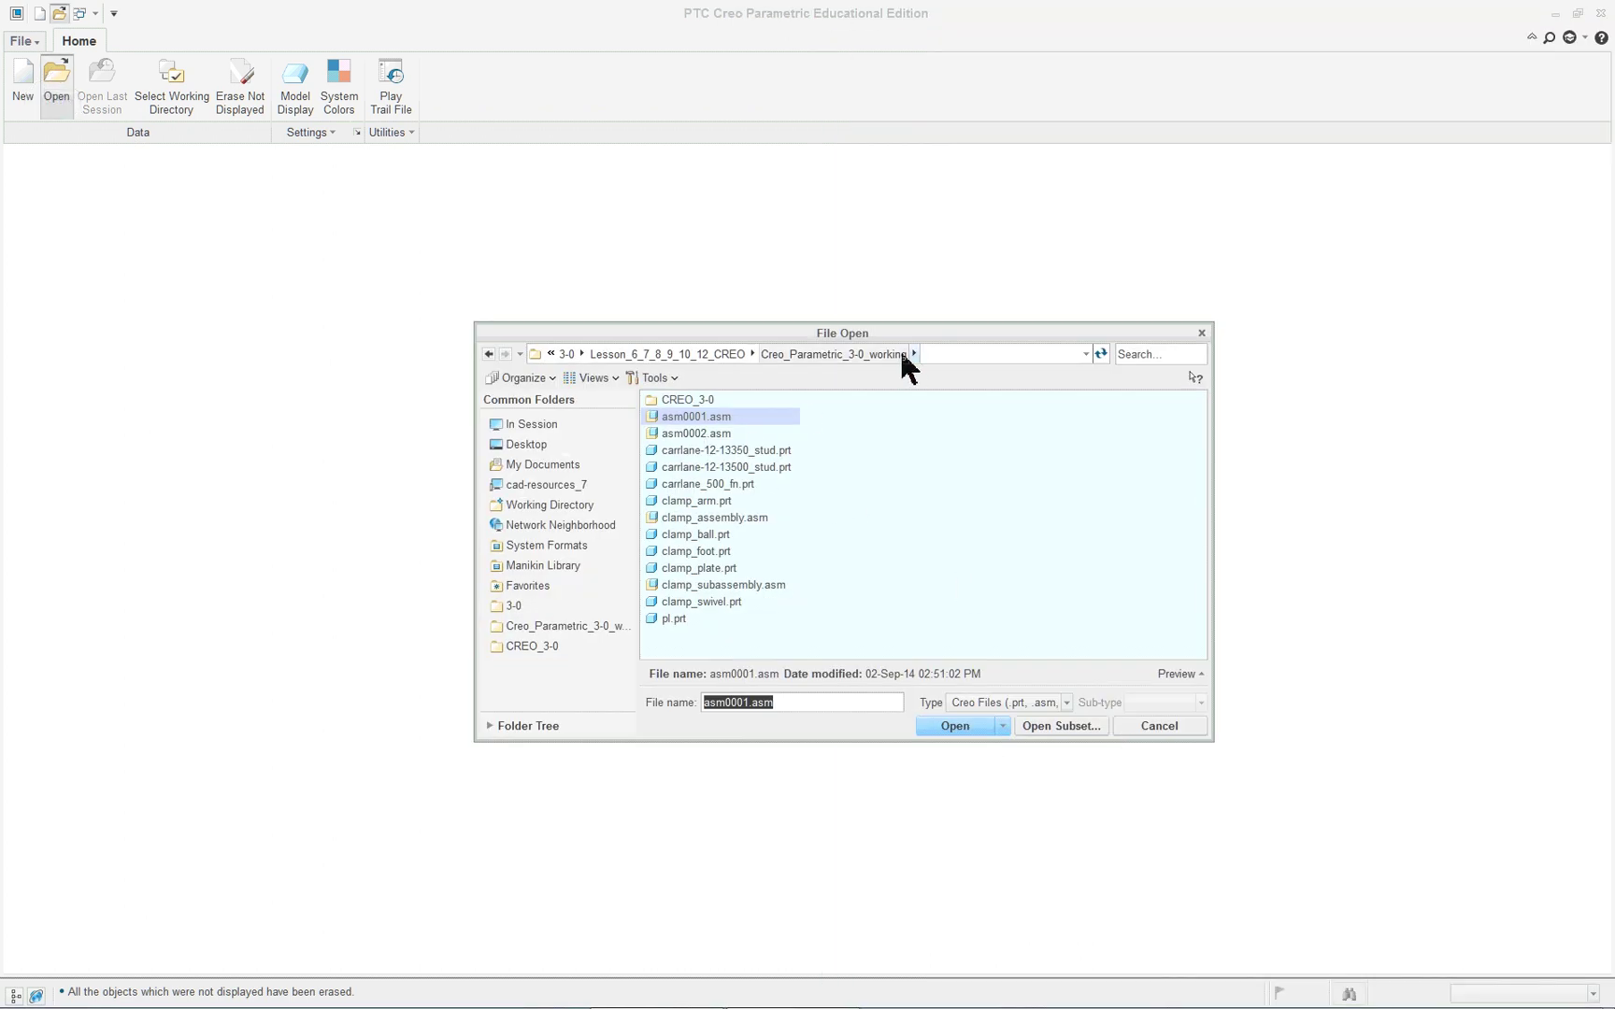
click(535, 606)
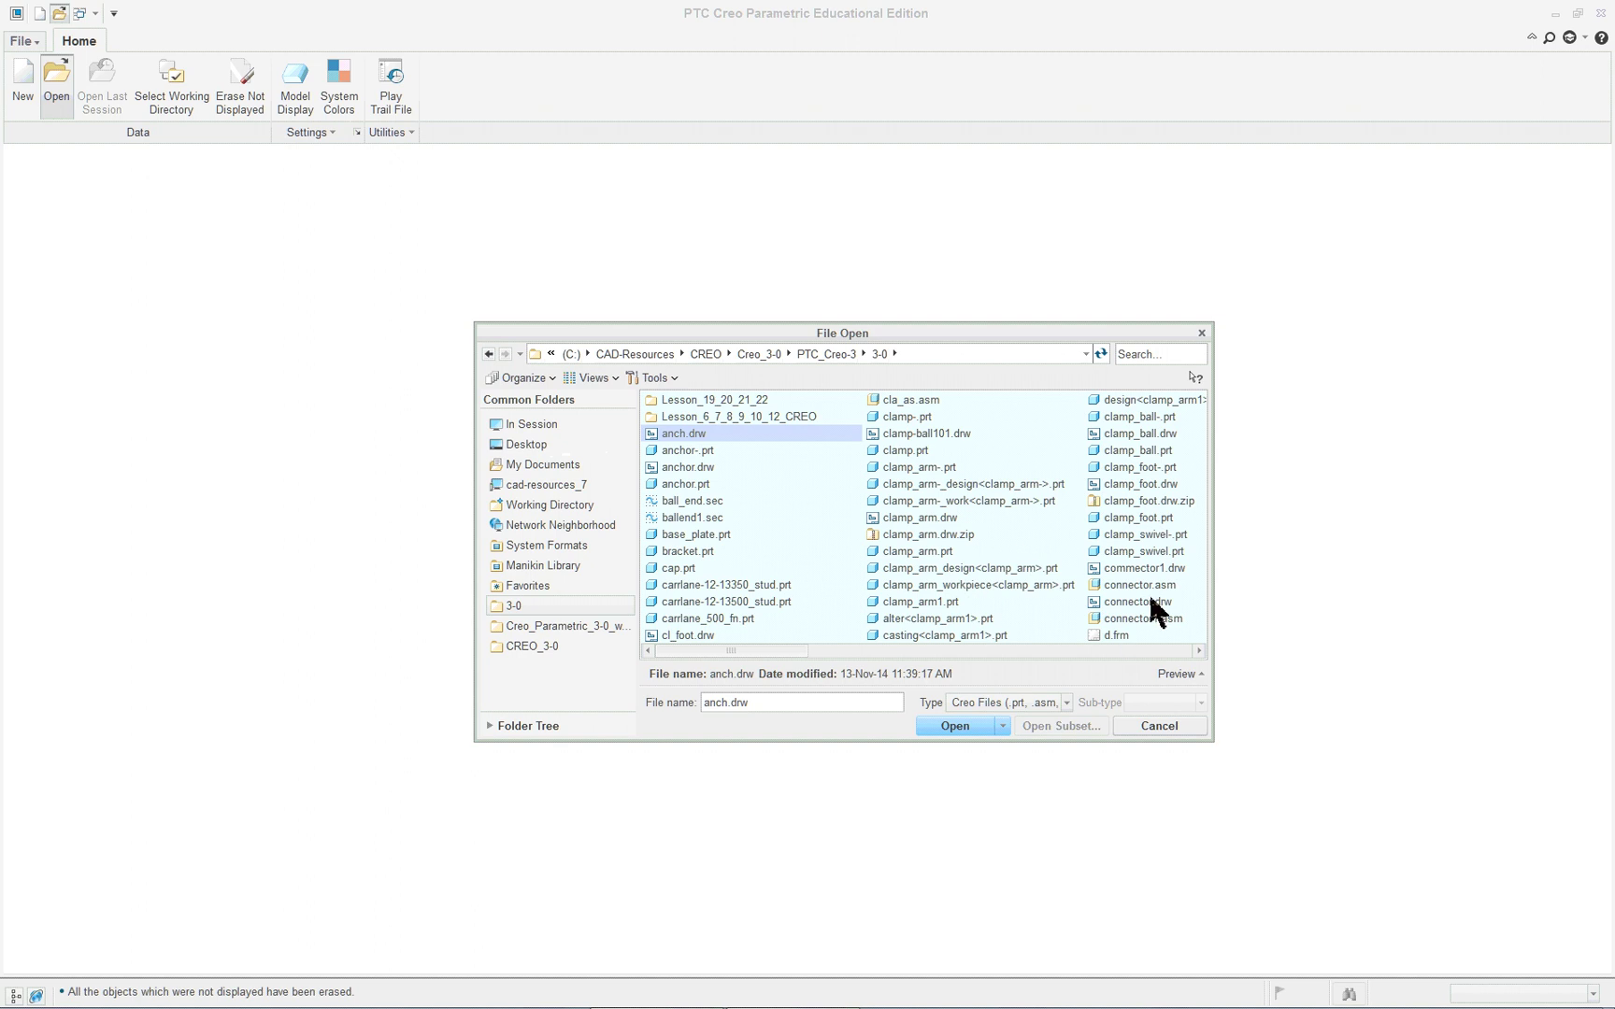
drag(1213, 739, 1335, 864)
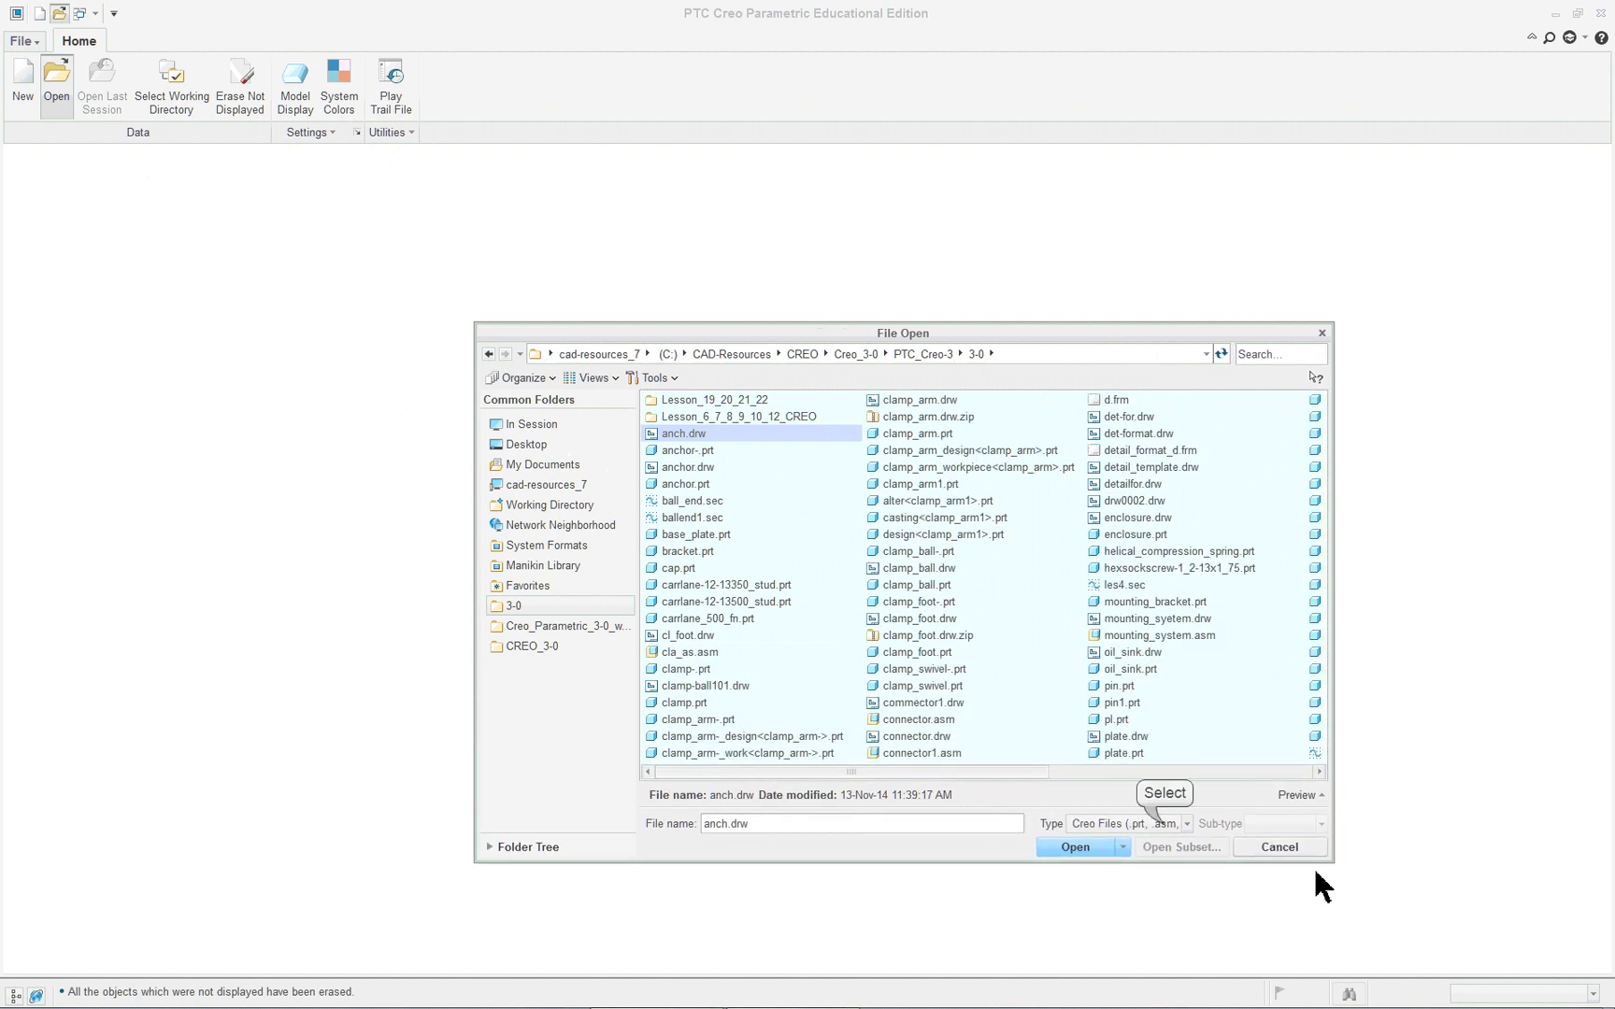
click(1164, 825)
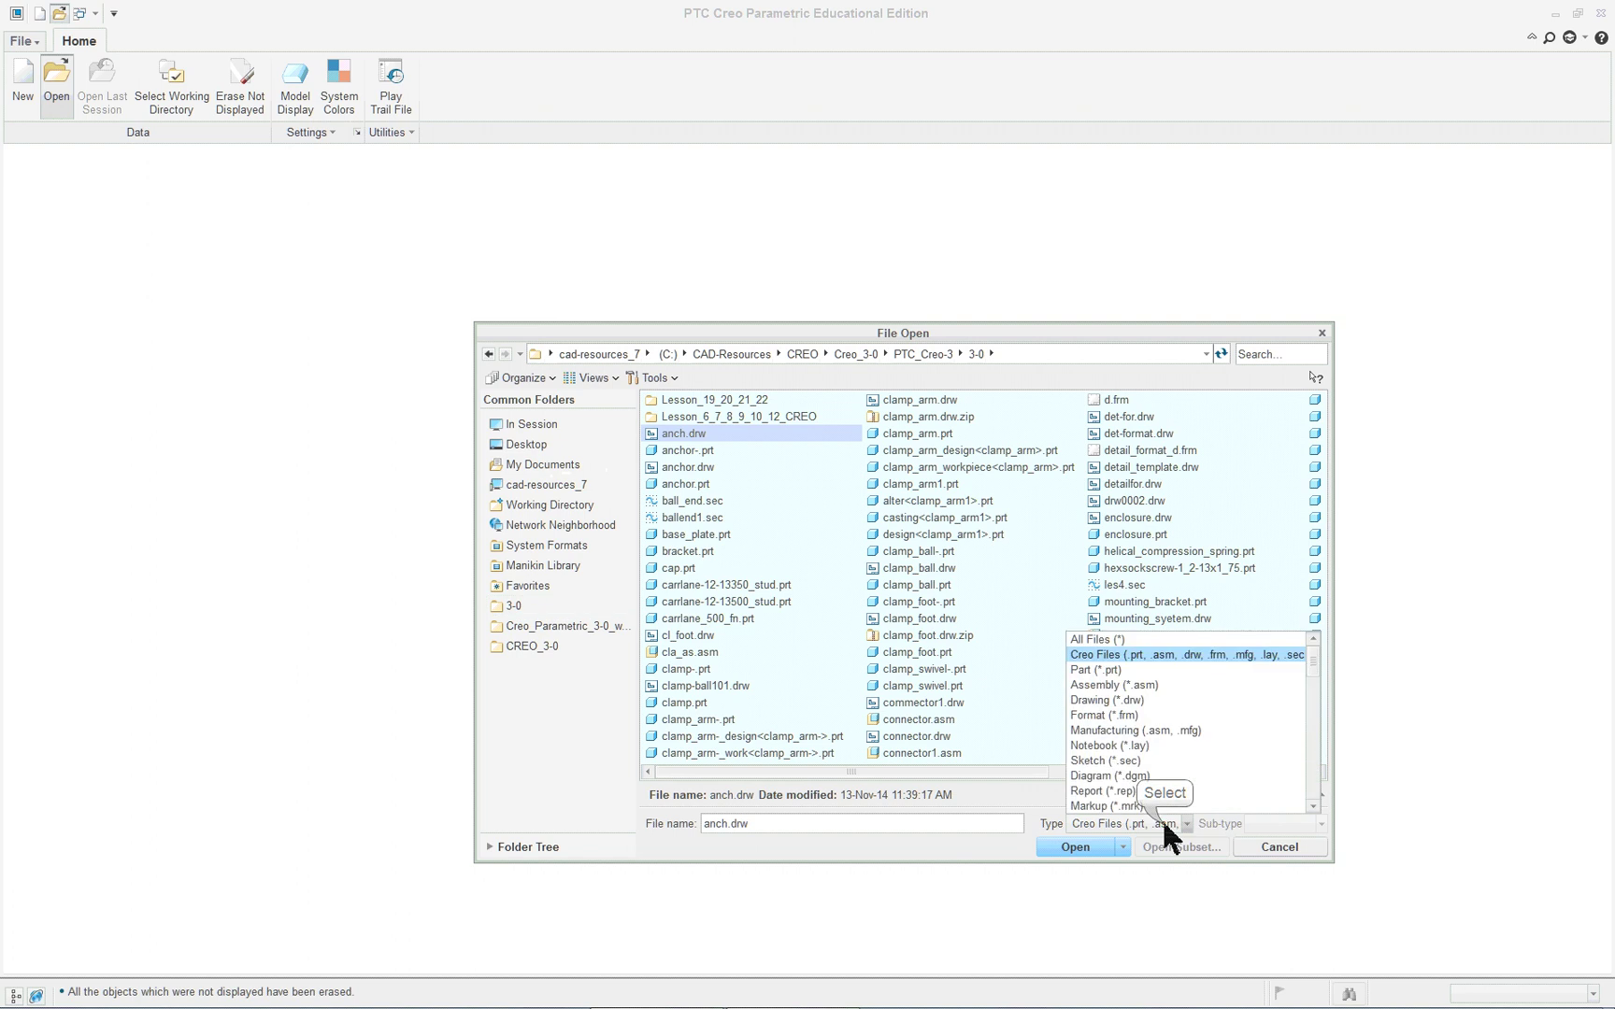
click(1108, 689)
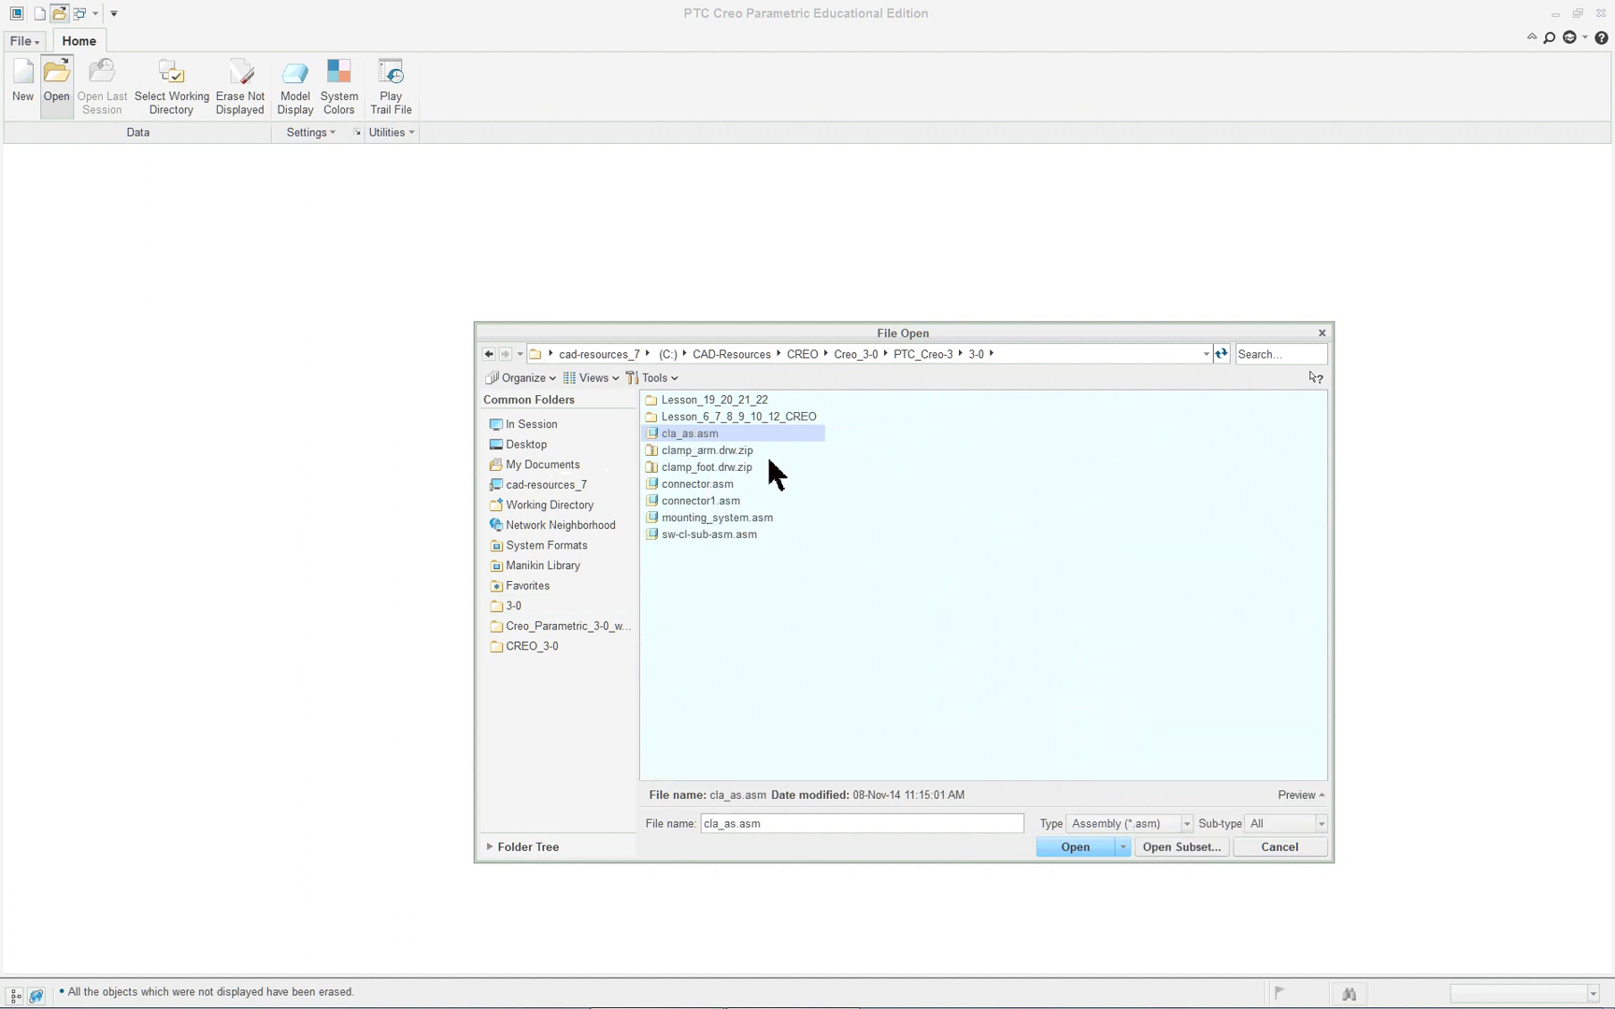
double_click(755, 416)
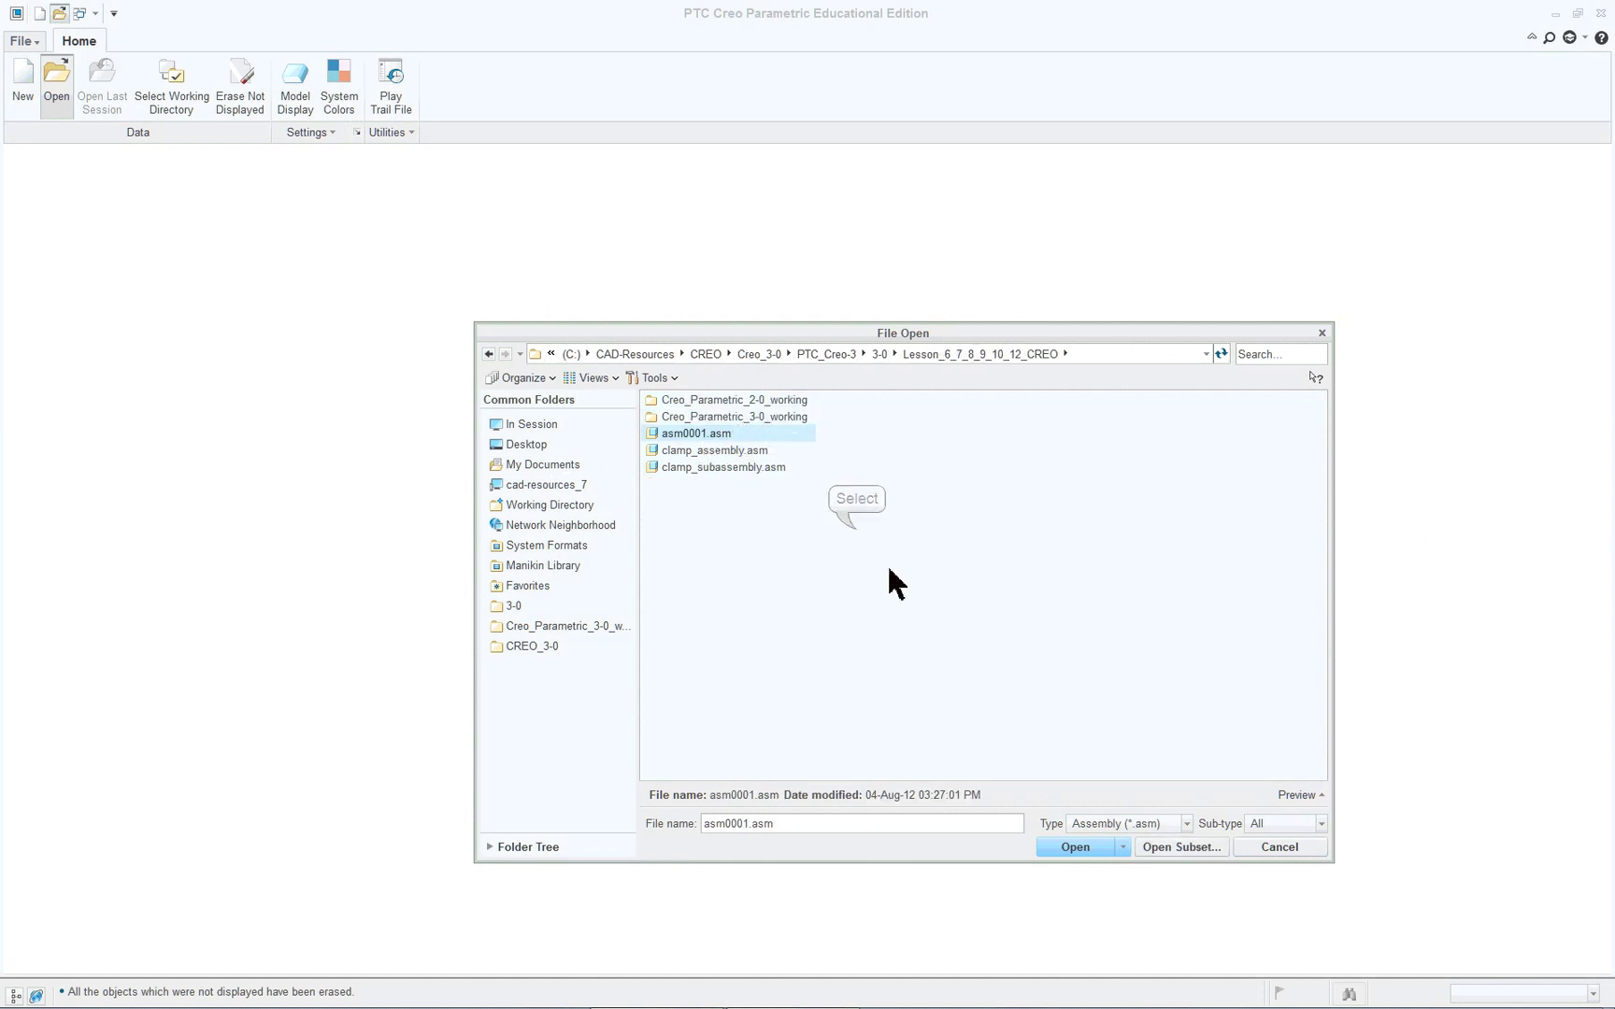
double_click(737, 452)
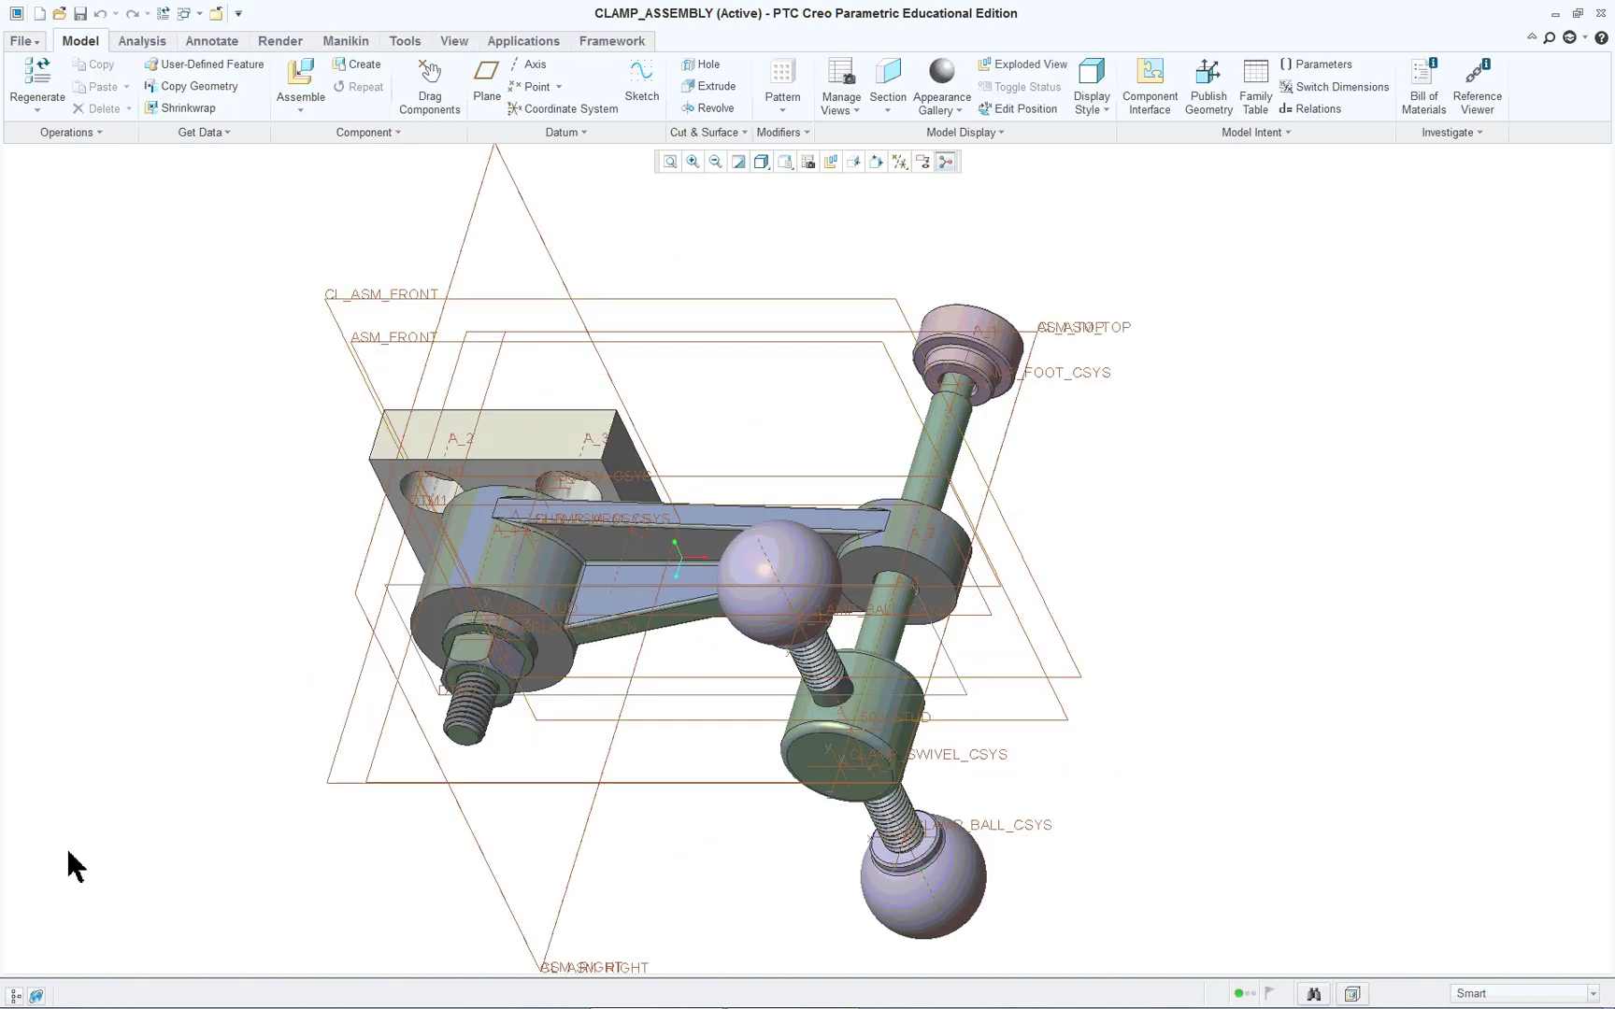
- Show the Model Tree listing CLAMP_PLATE, CLAMP_SUBASSEMBLY, the stud and the nut
click(14, 996)
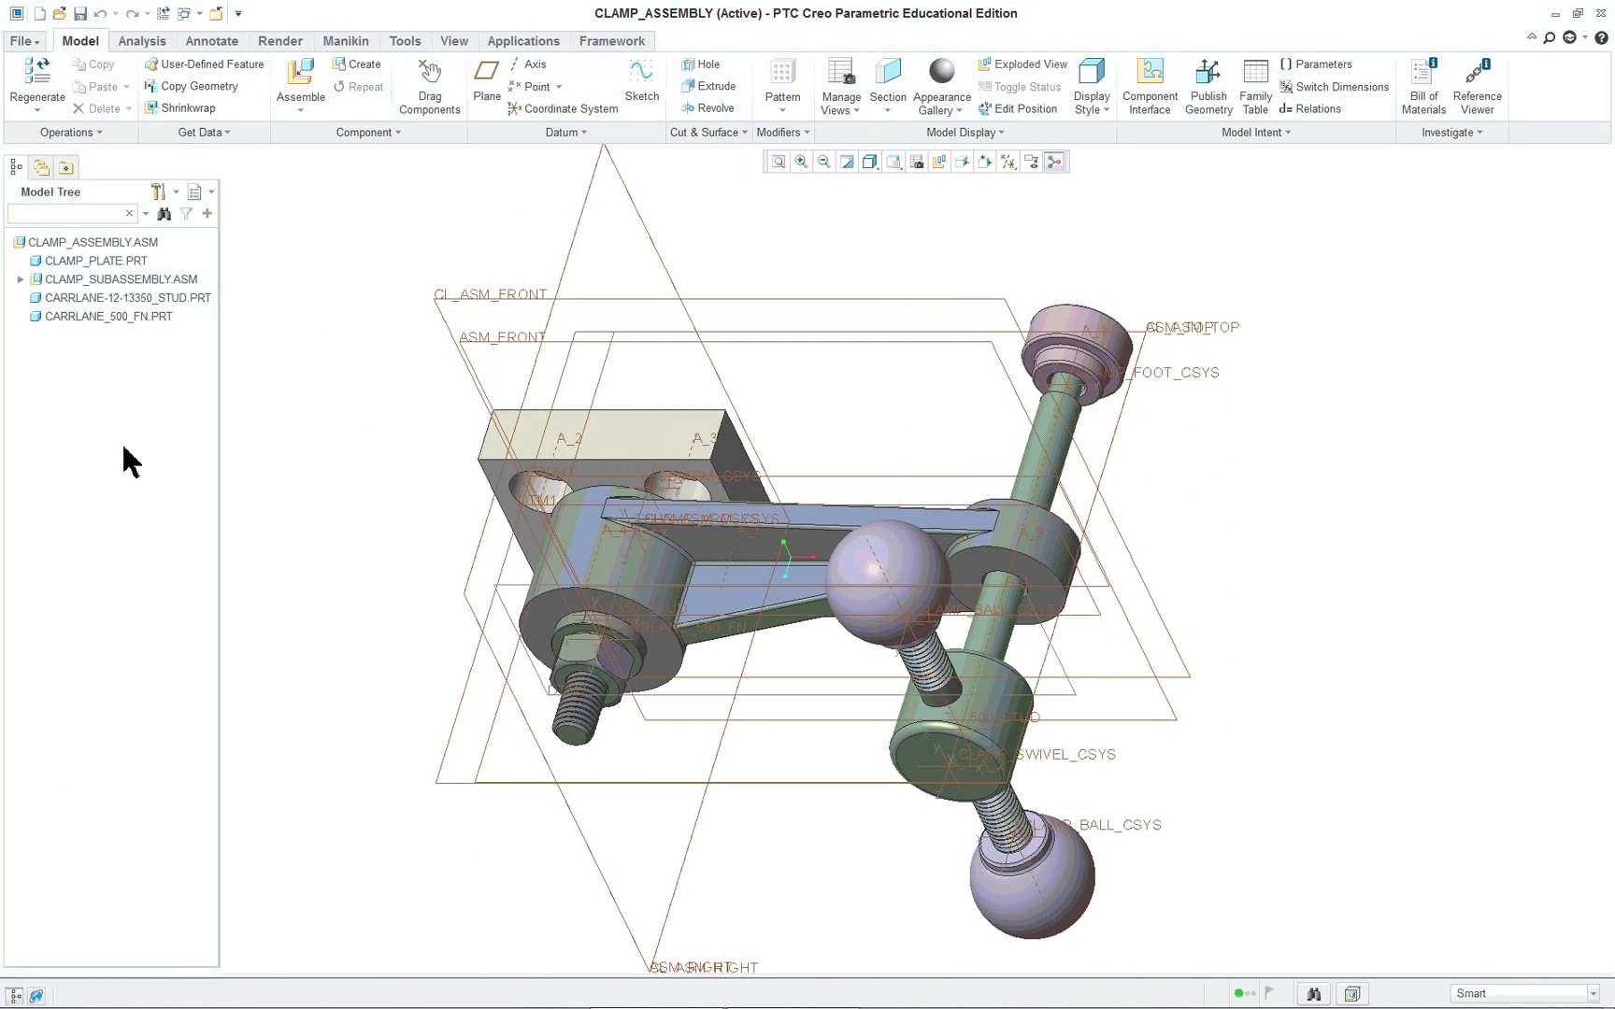
- Enable Features, Placement folder, Annotations, Suppressed, Envelope, Round and Auto round member in the tree filters
click(159, 191)
click(208, 213)
click(533, 385)
click(533, 405)
click(533, 425)
click(566, 506)
click(578, 589)
click(580, 608)
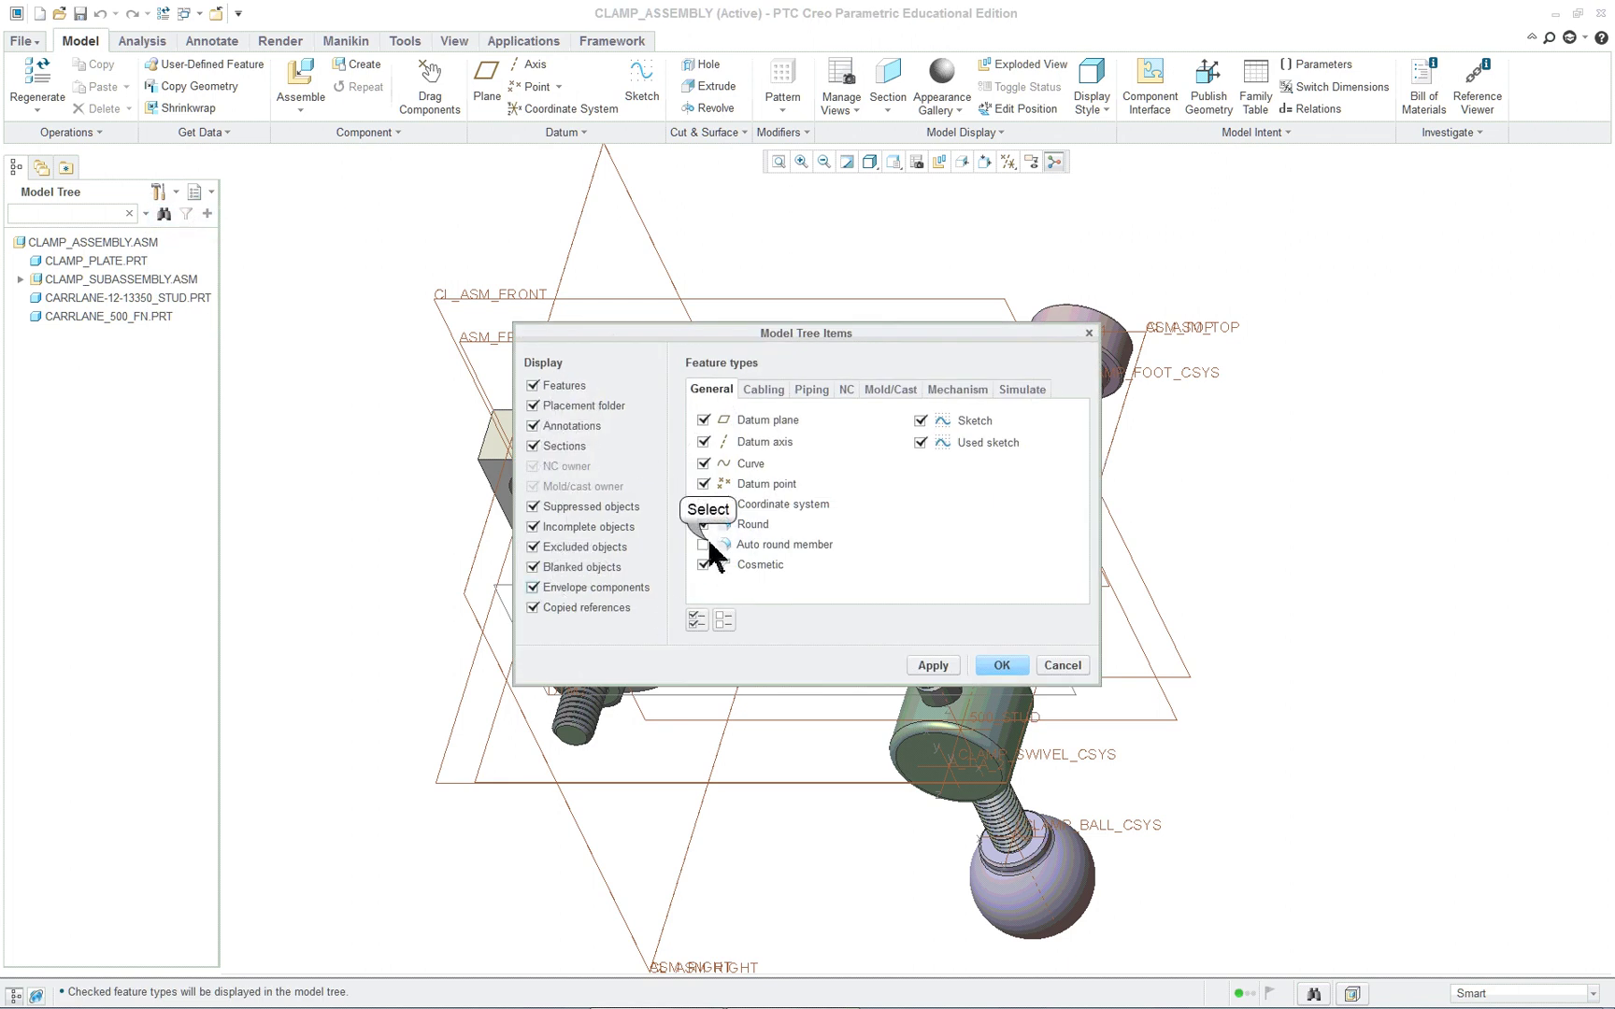
click(706, 544)
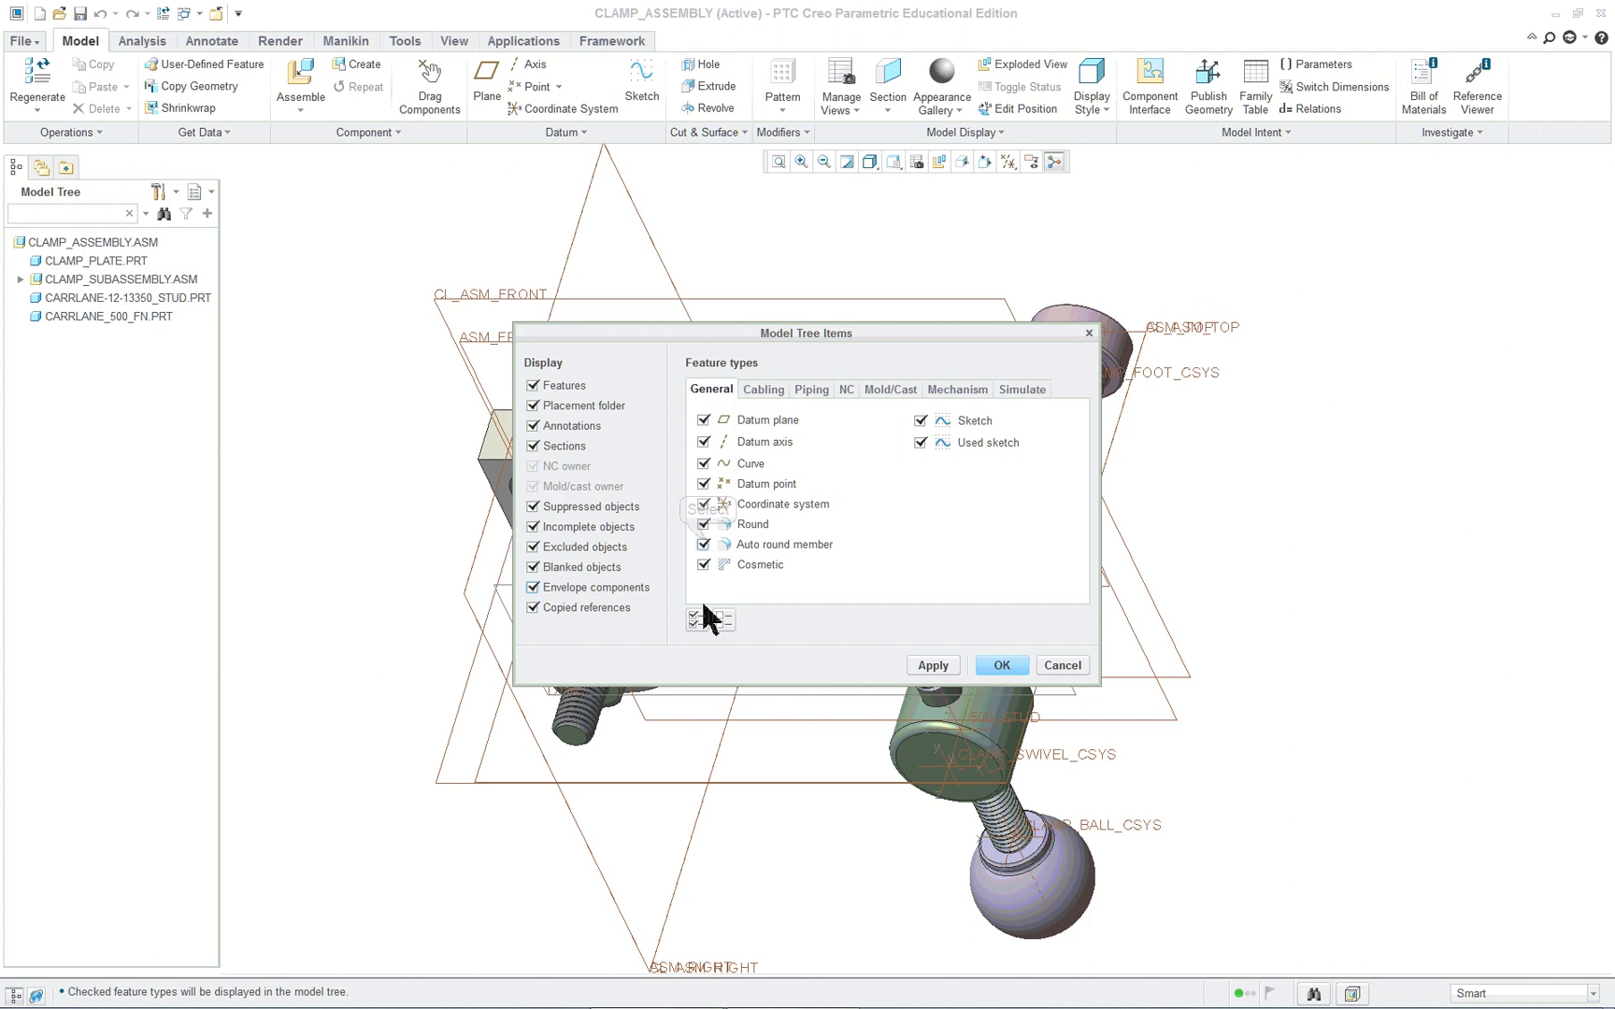
click(1001, 665)
click(158, 193)
- Add the DESCRIPTION and MODELED_BY model parameters as tree columns
click(199, 236)
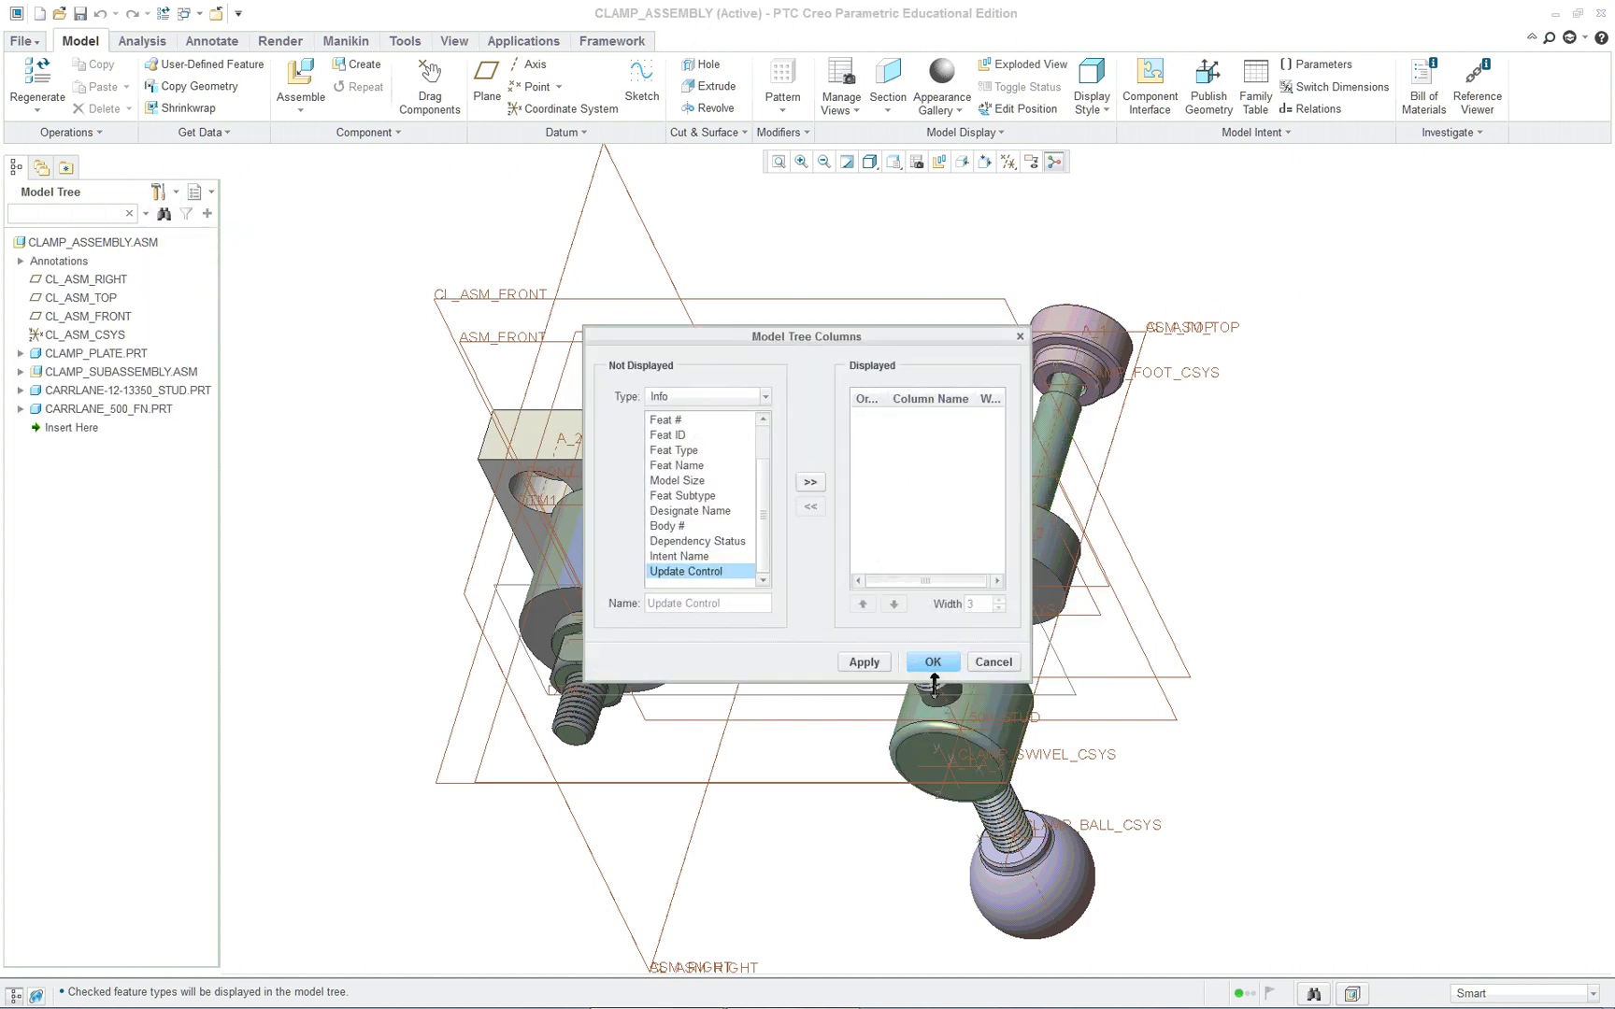
click(691, 400)
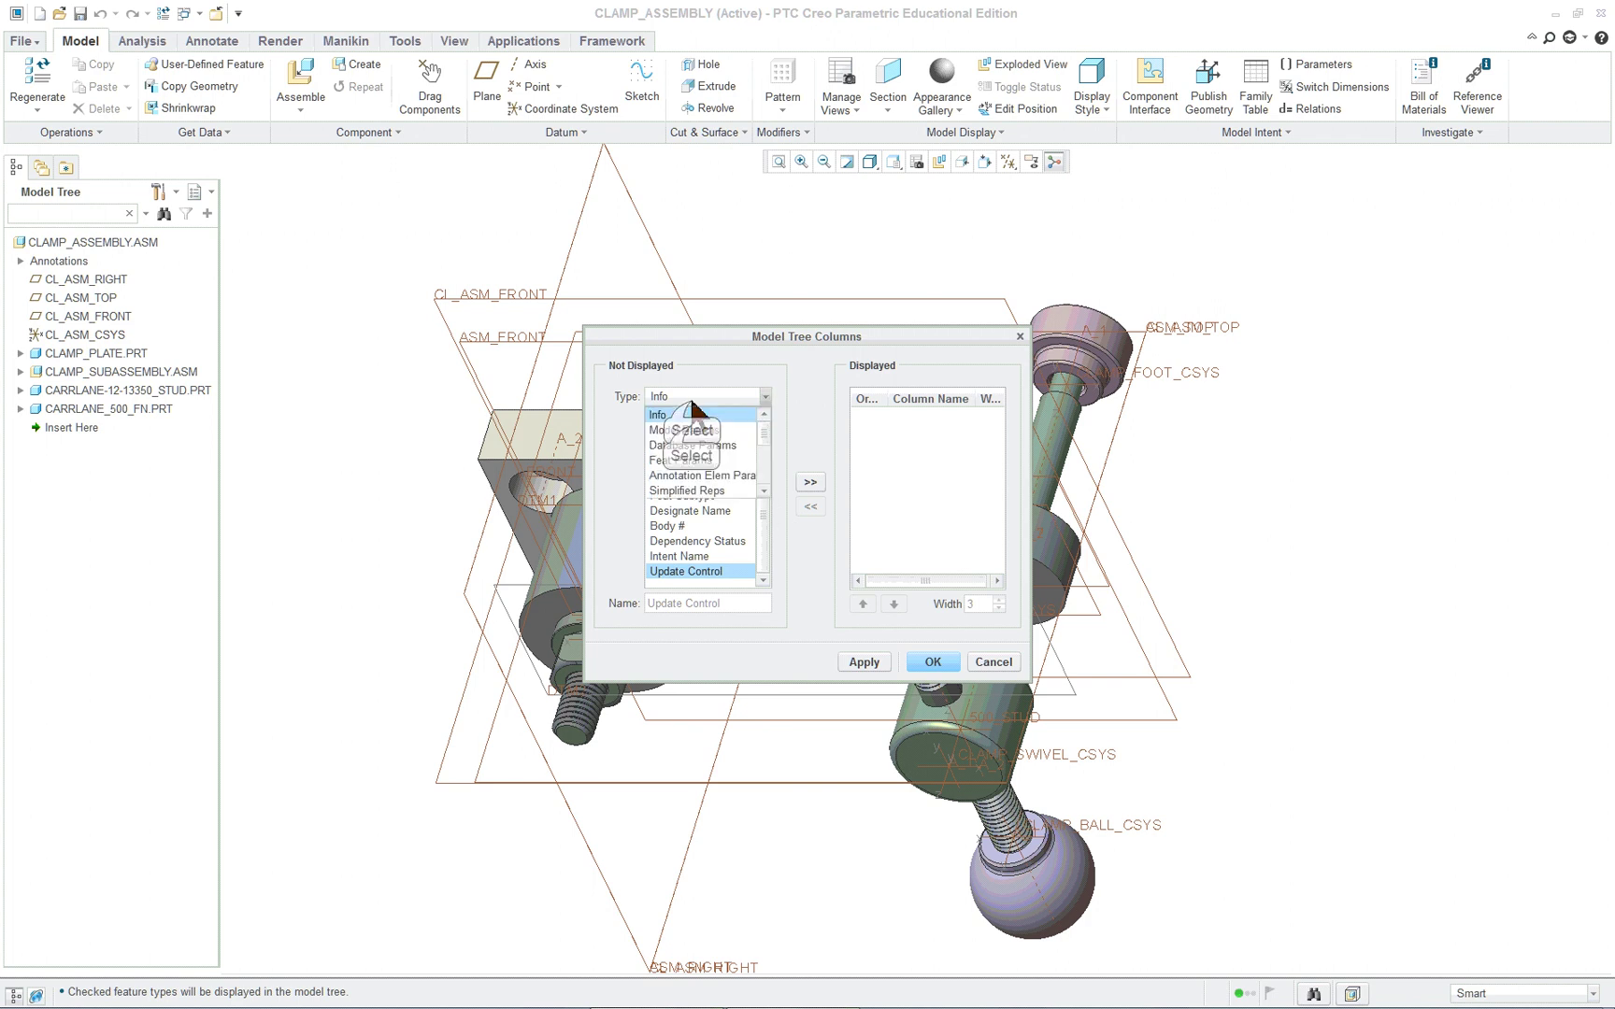
click(692, 431)
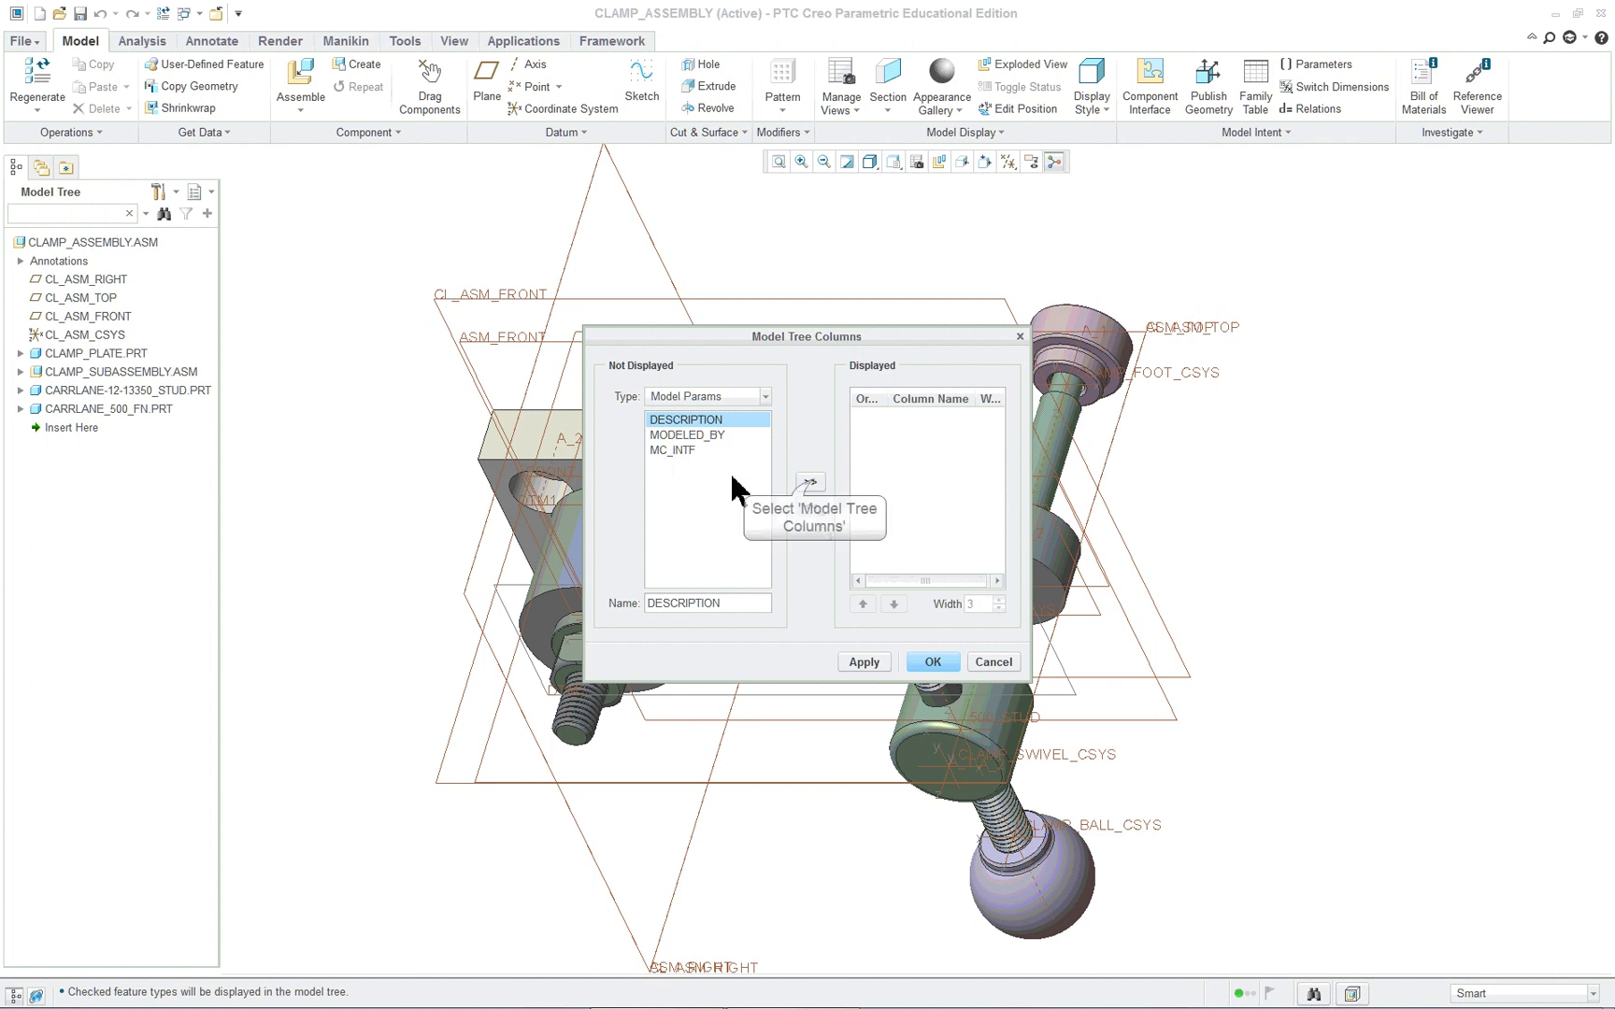
click(810, 482)
click(811, 482)
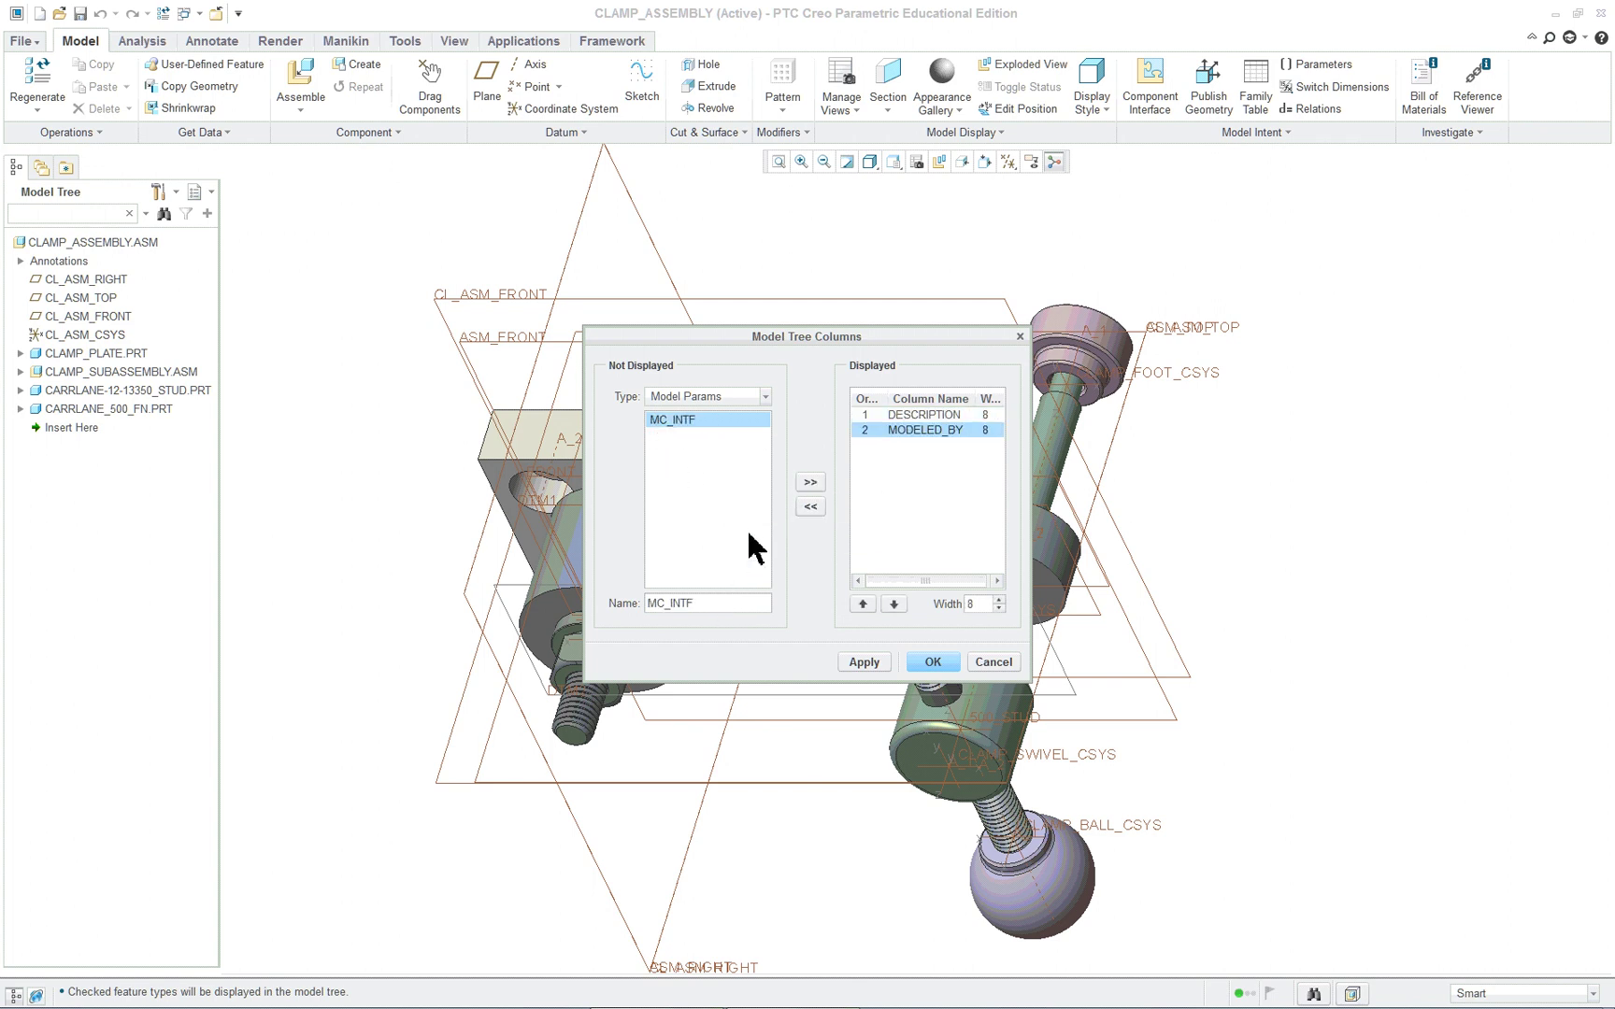
- Add PRTNO and DSC parameter columns, set the DSC width to 12, and confirm
drag(714, 612, 620, 600)
text(PRTNO)
click(810, 484)
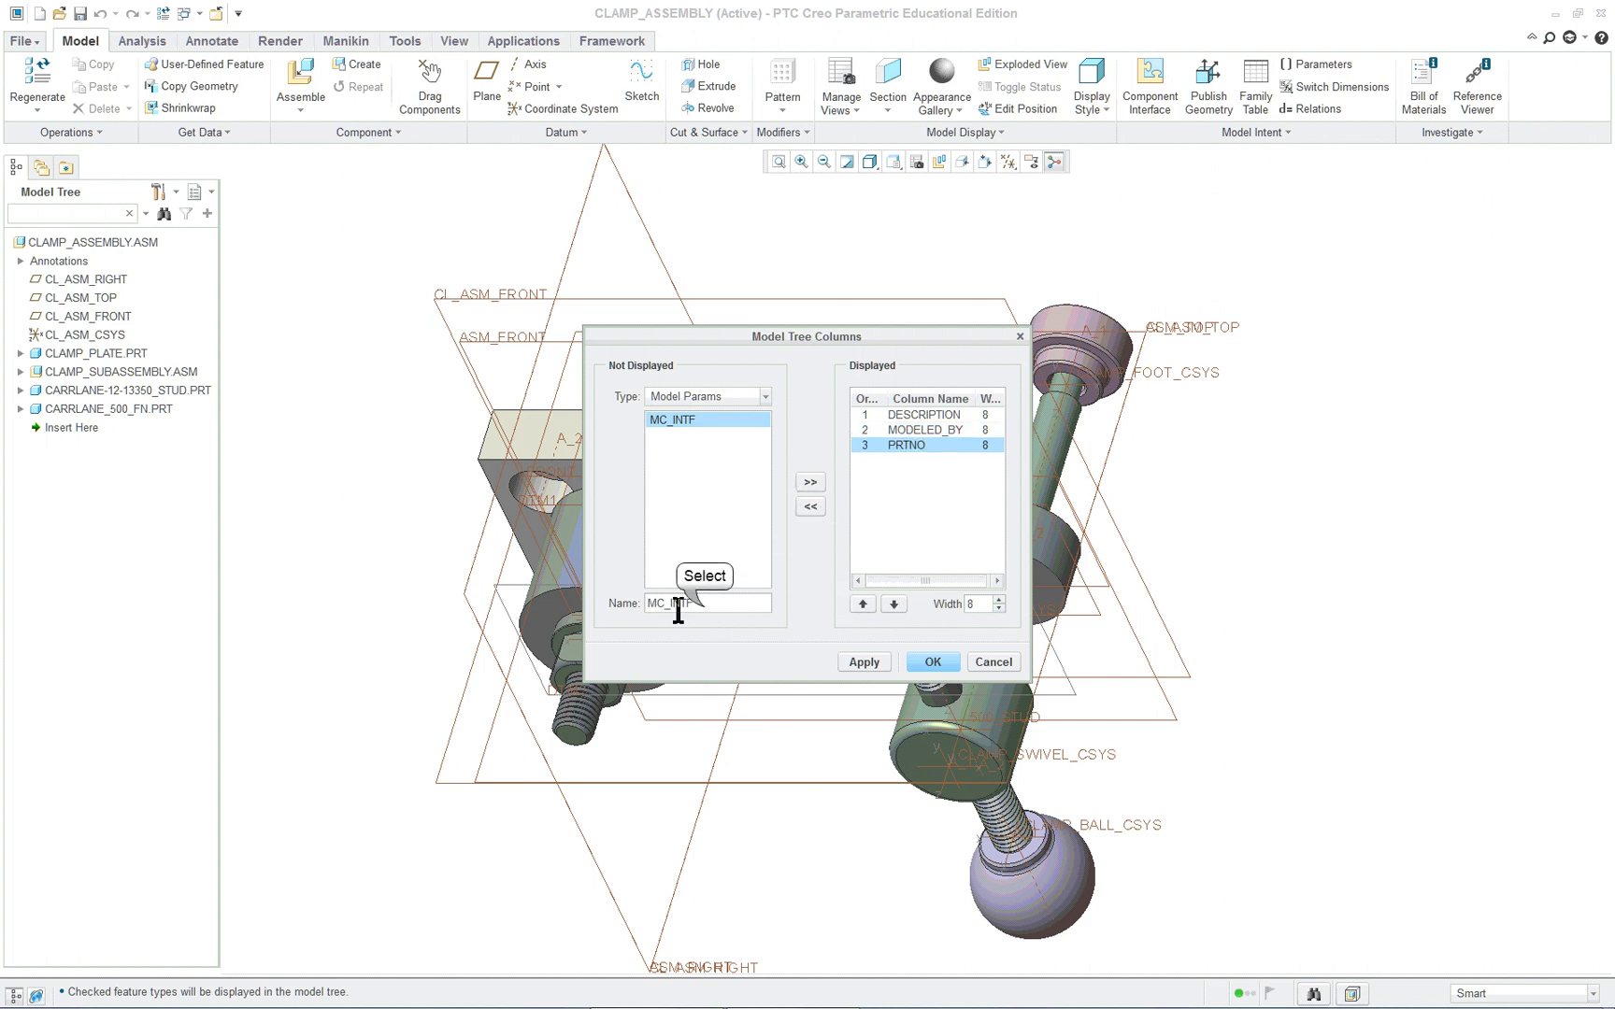
drag(710, 606, 633, 605)
text(DSC)
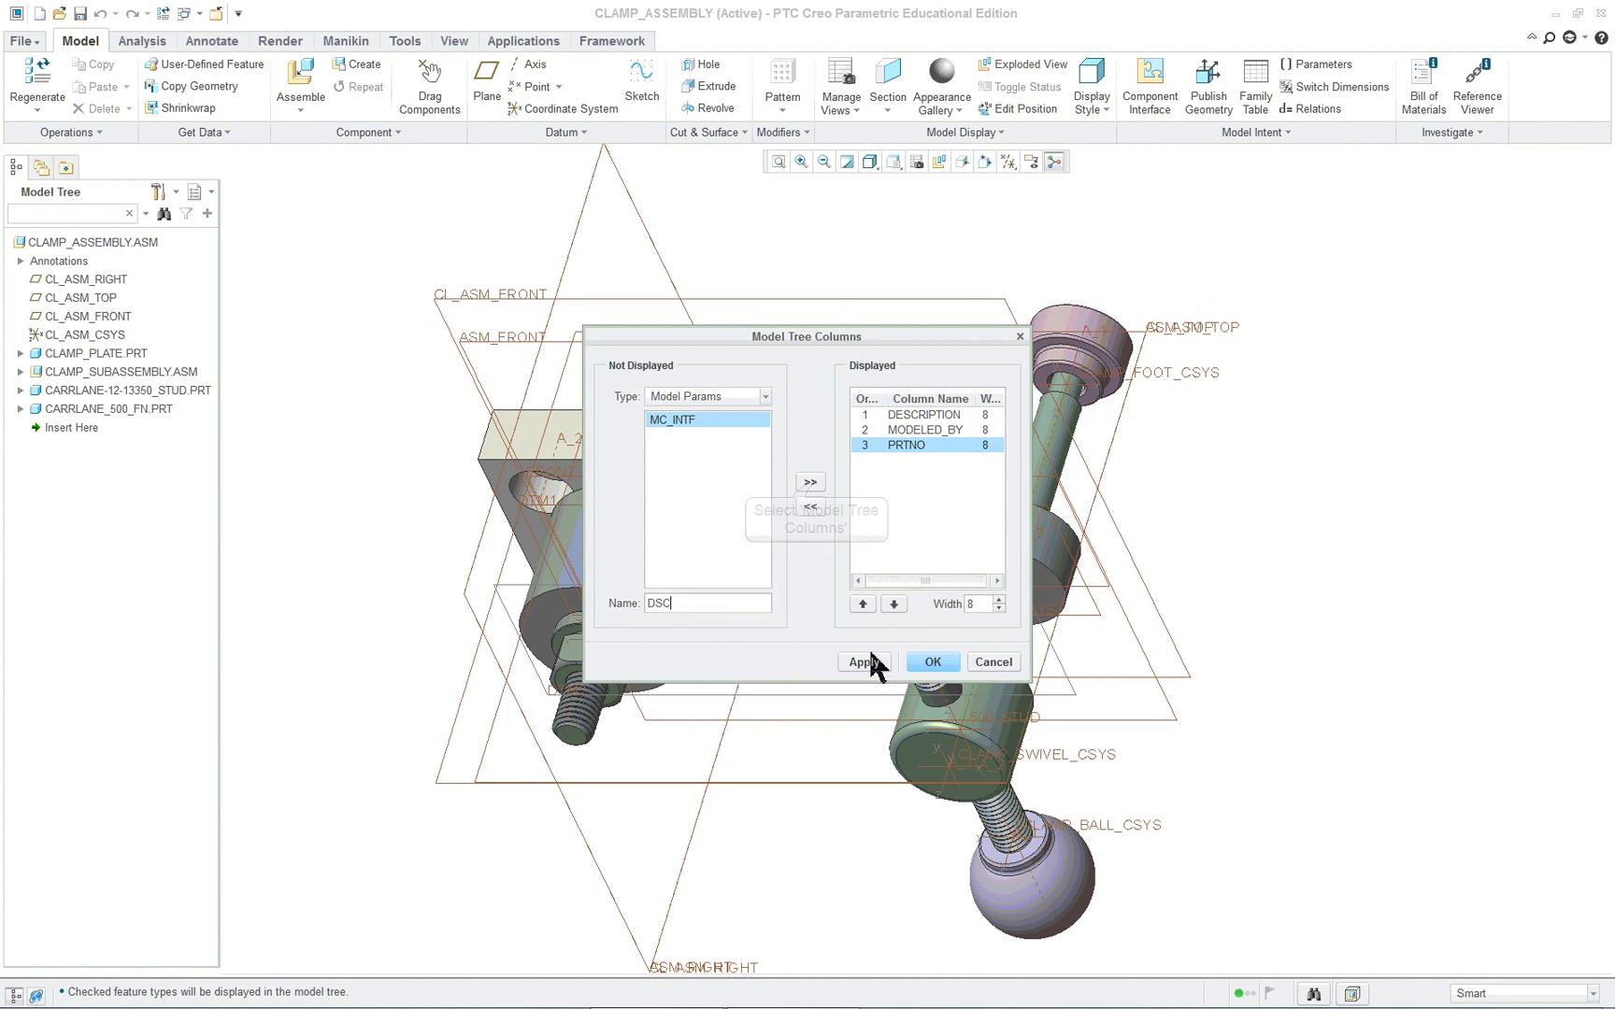
click(810, 482)
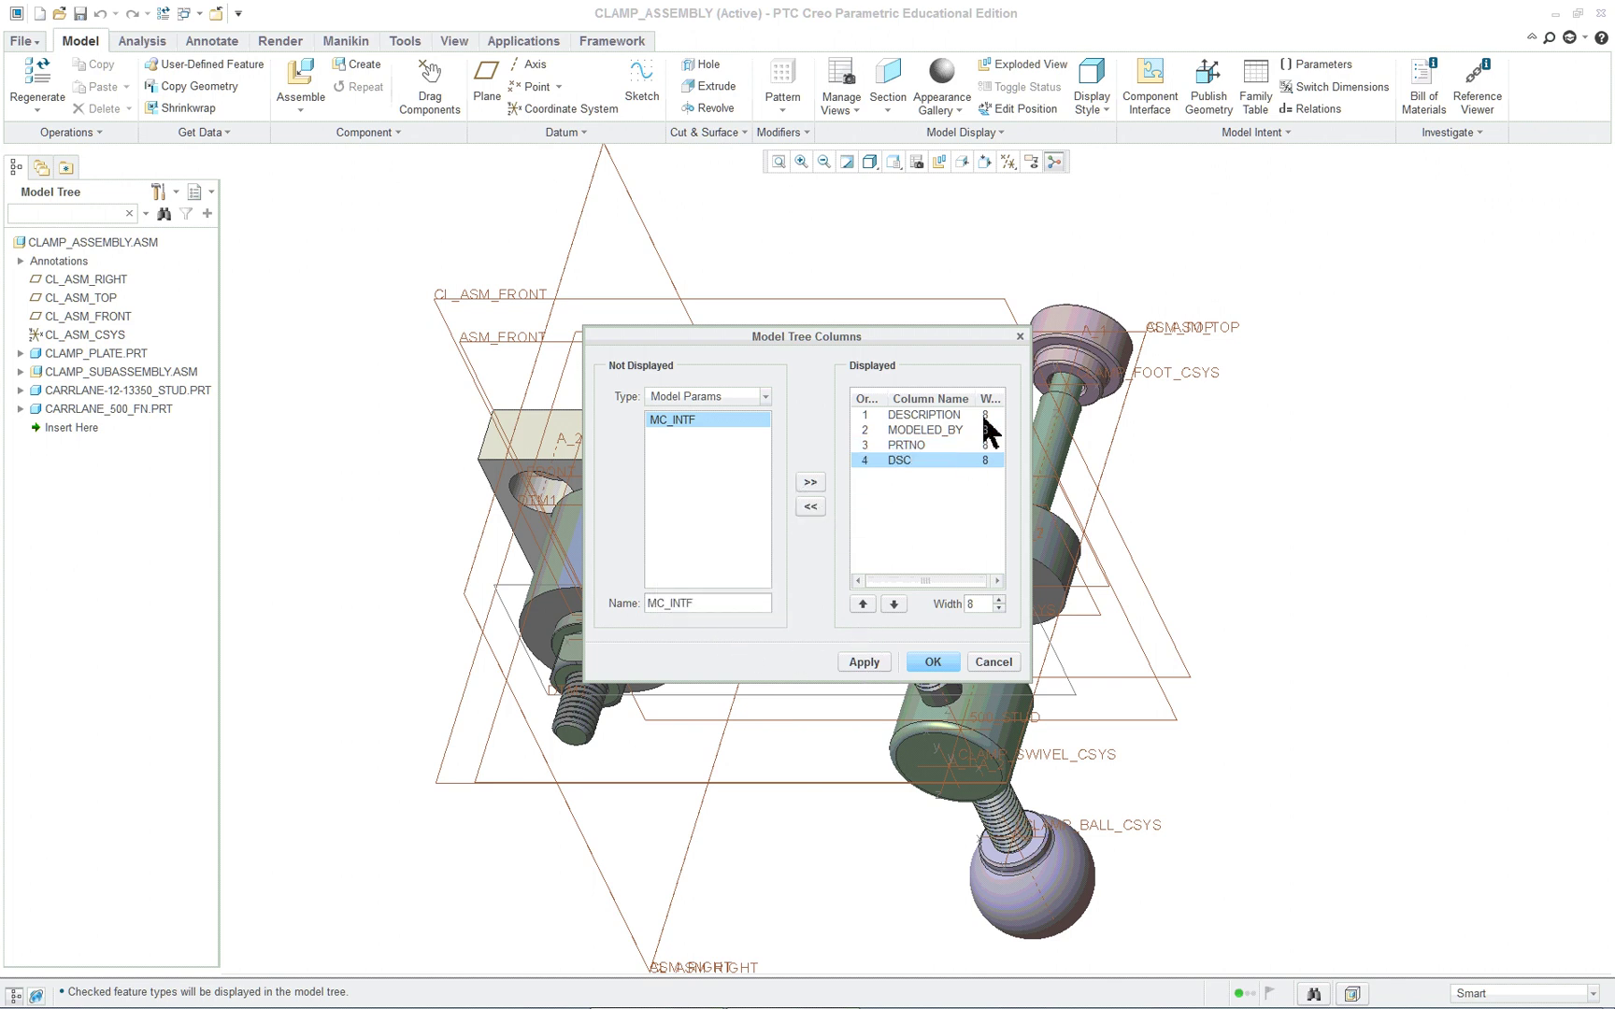
double_click(996, 599)
double_click(999, 599)
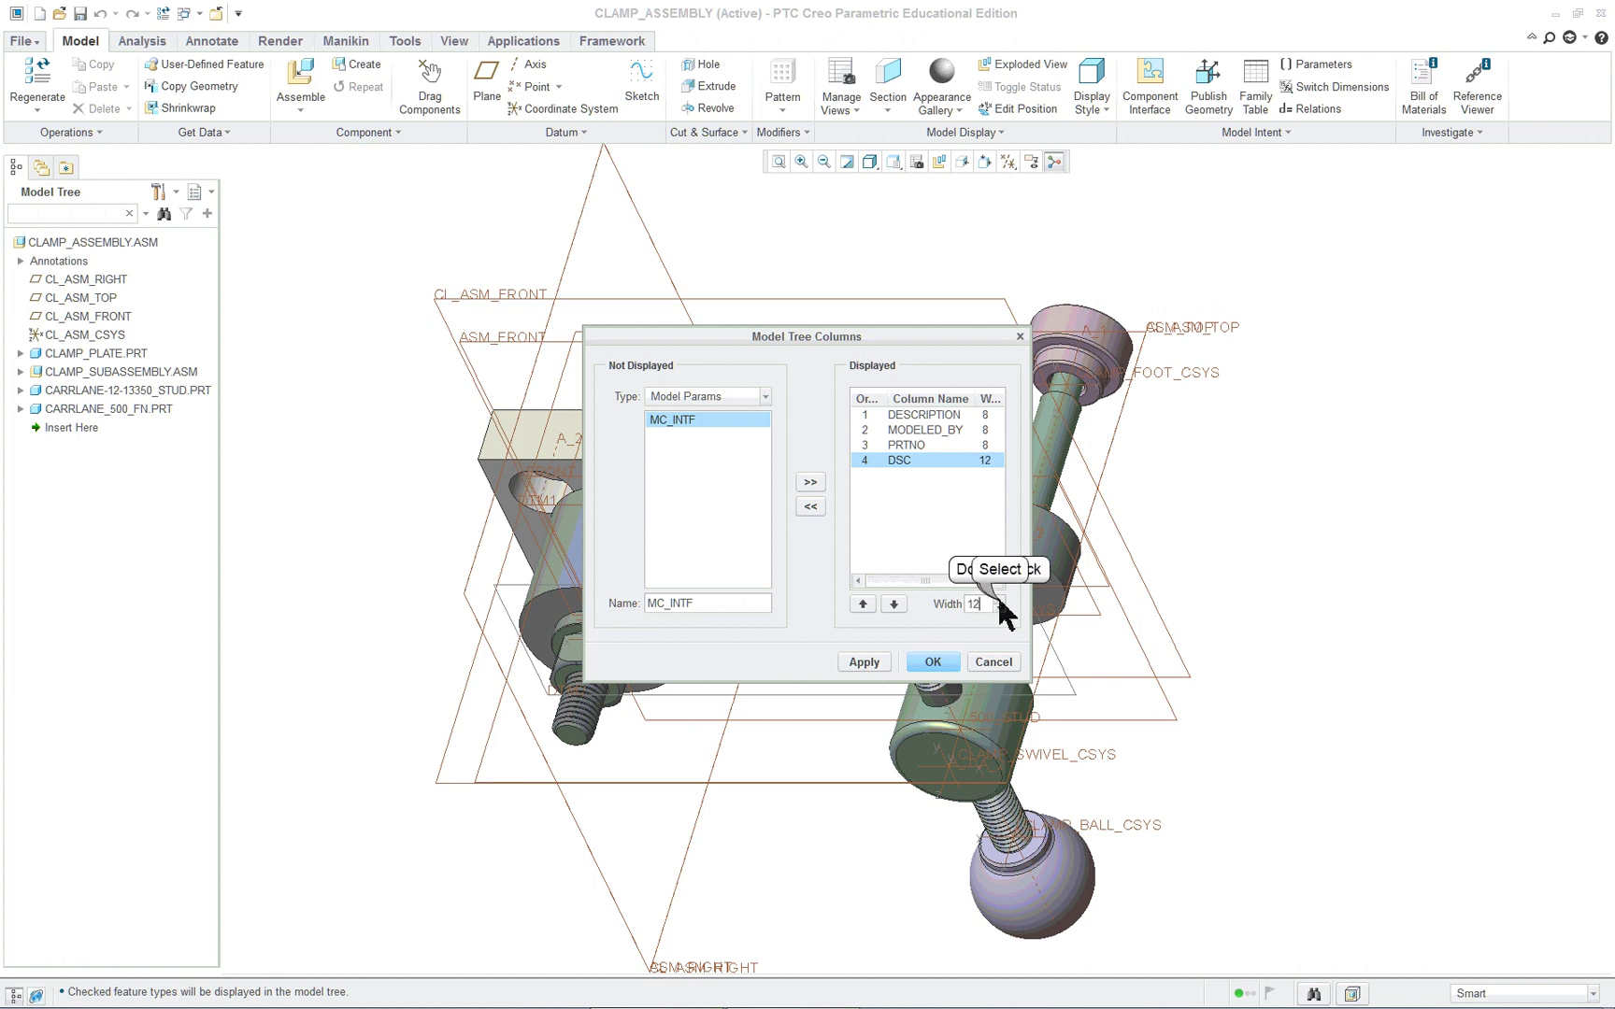
click(933, 662)
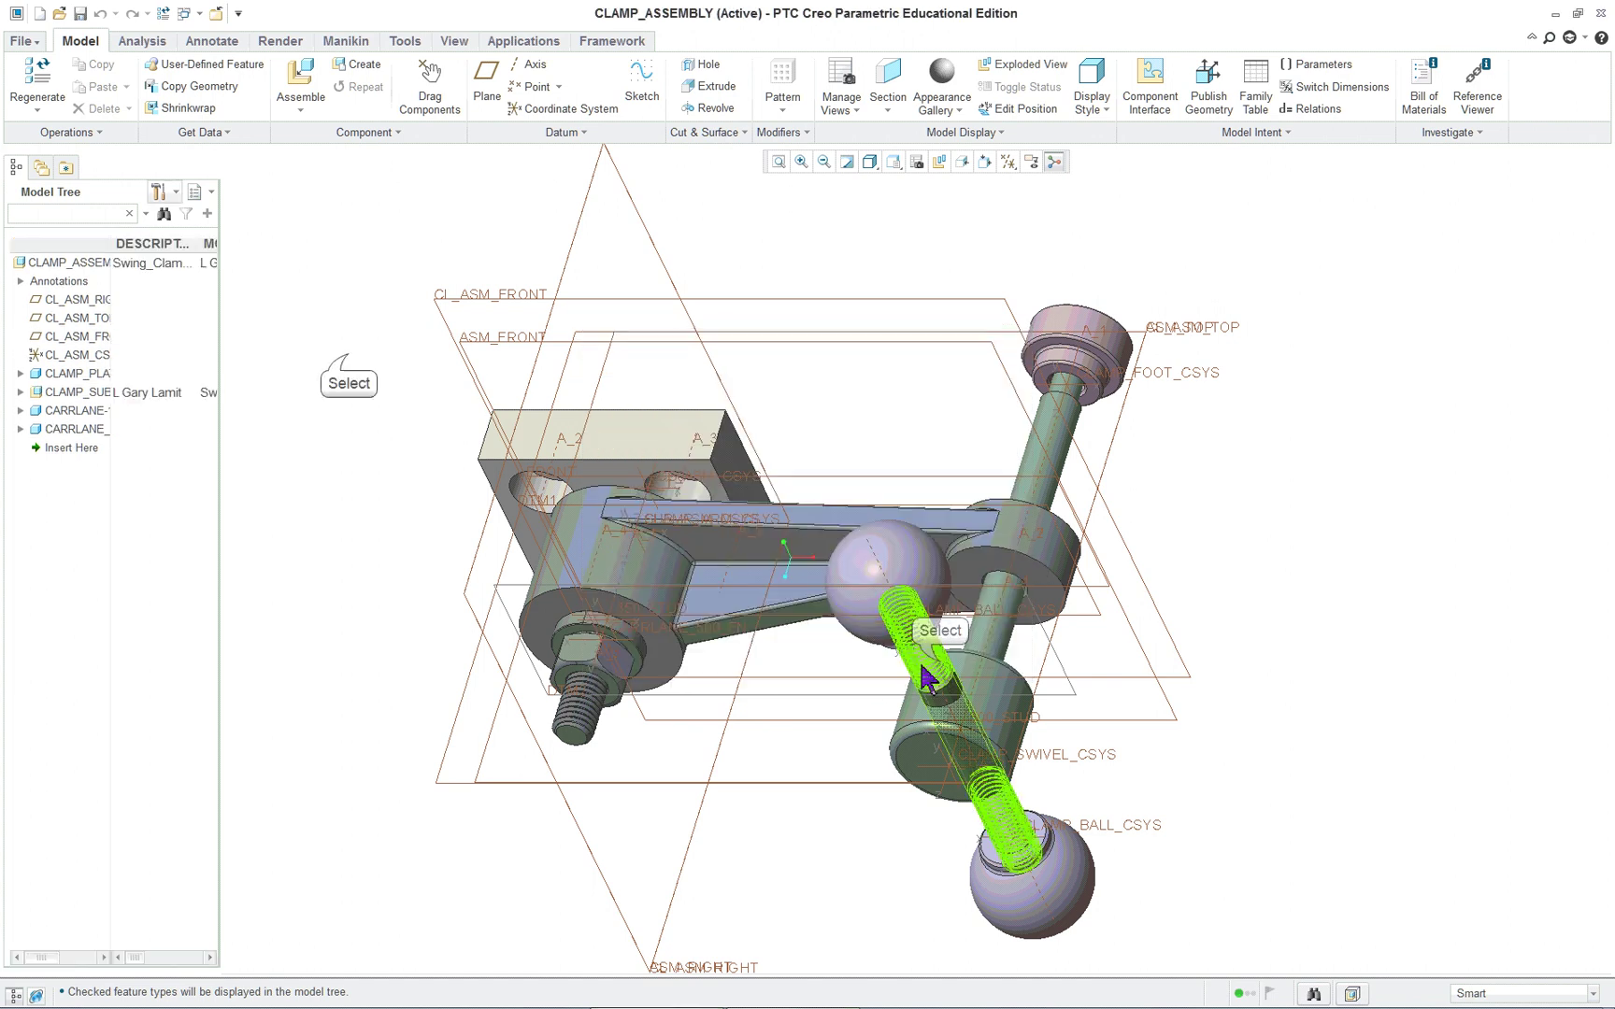
- Widen the model tree panel, name and PRTNO columns, and expand CLAMP_SUBASSEMBLY.ASM
click(217, 222)
drag(224, 218, 855, 273)
drag(111, 243, 249, 250)
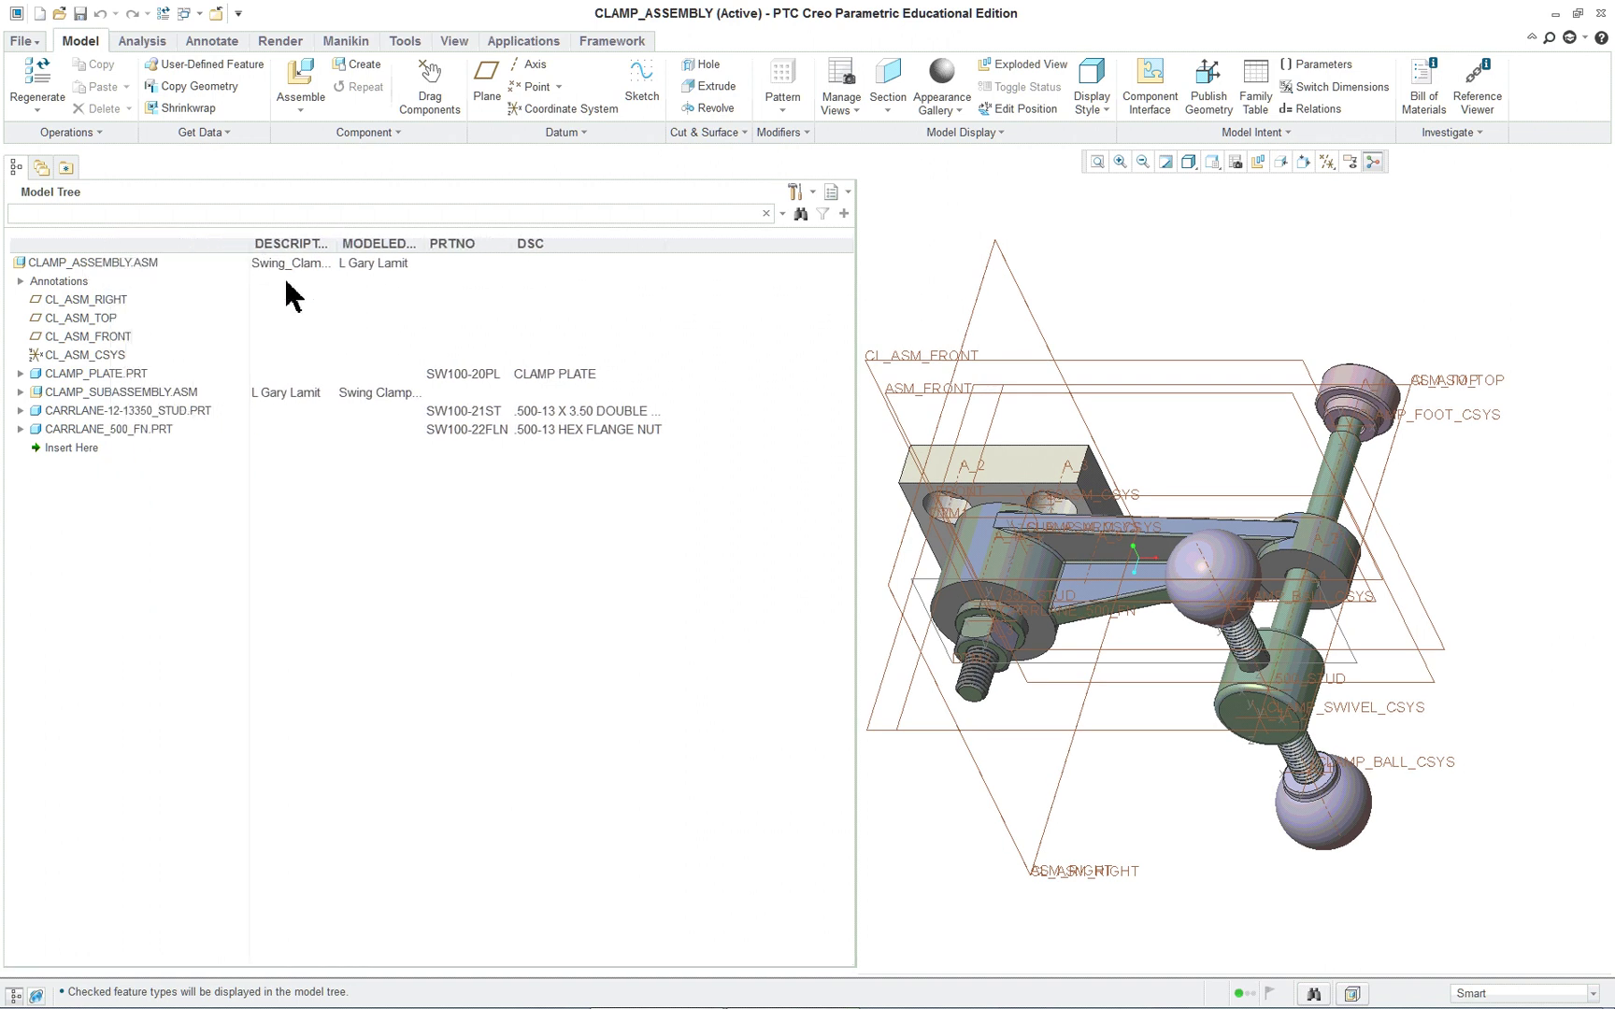
click(20, 392)
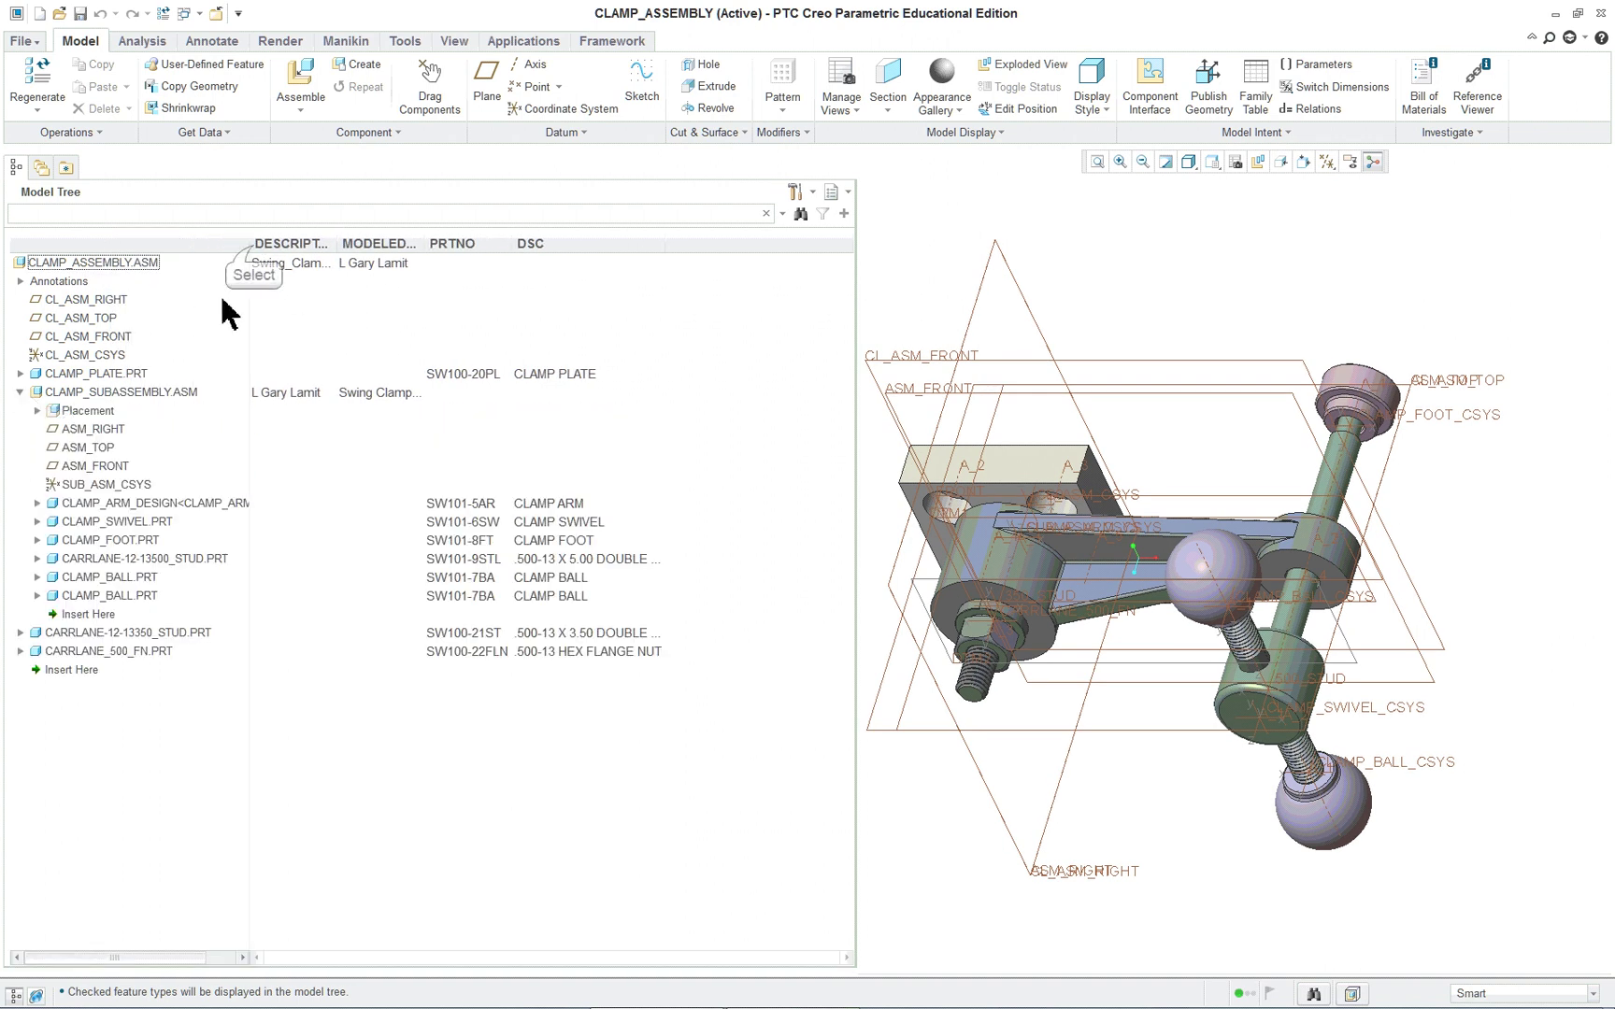
drag(255, 248, 595, 244)
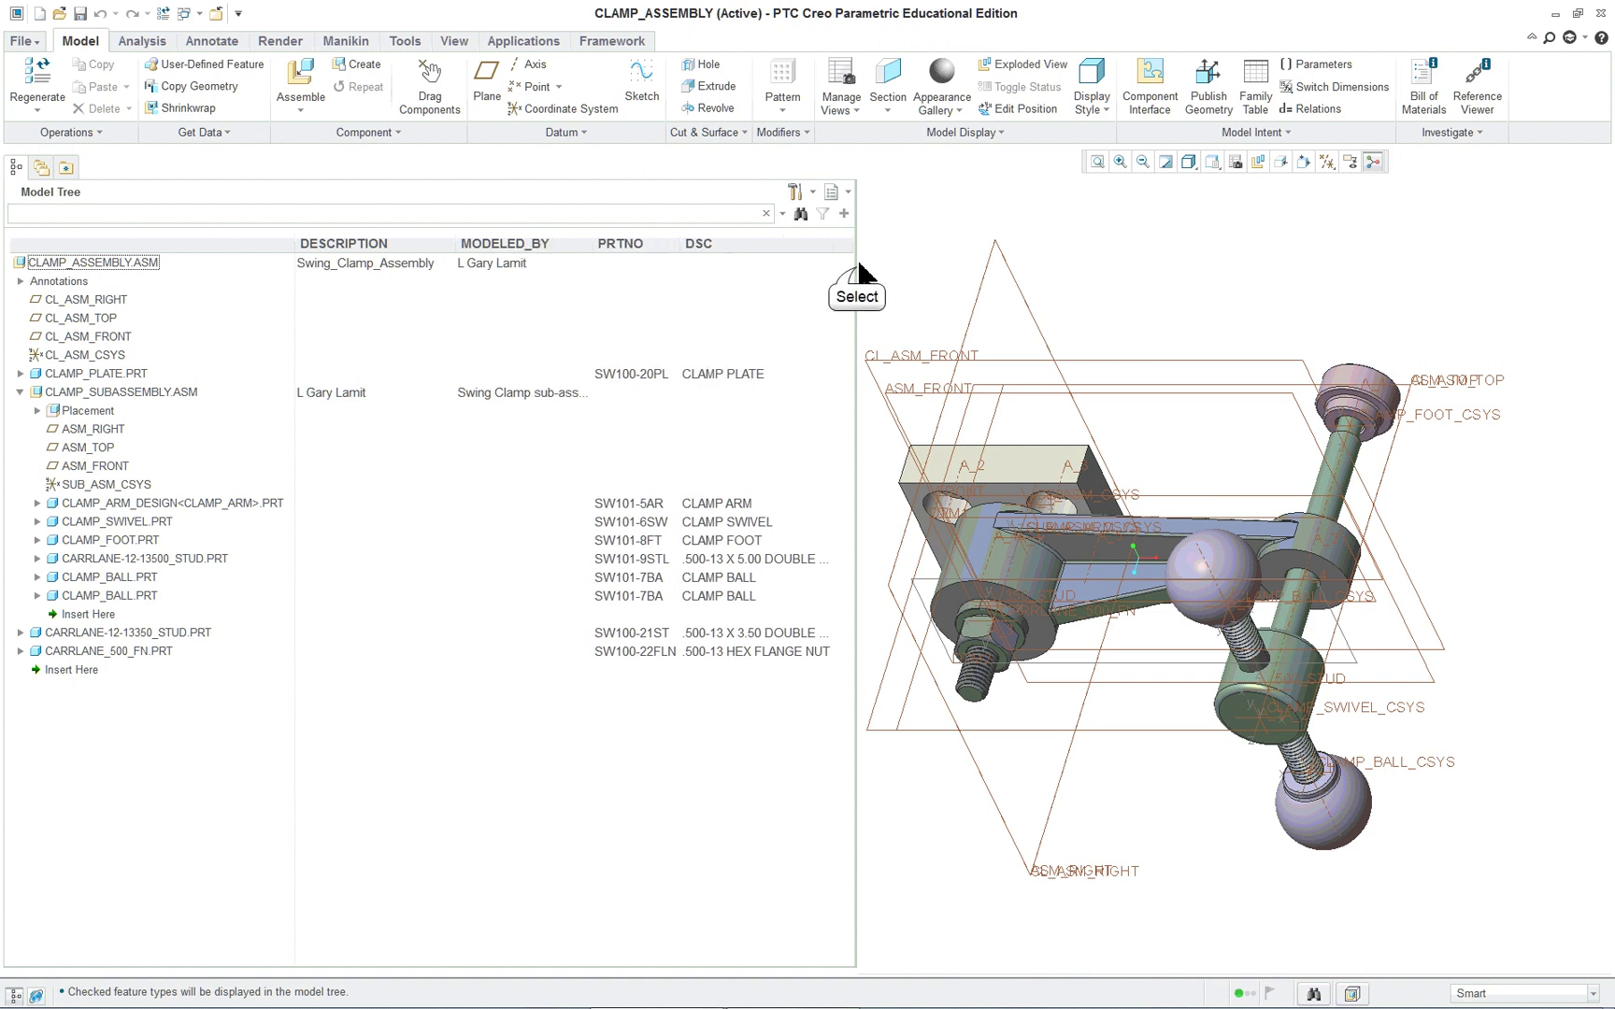
drag(855, 282, 1000, 298)
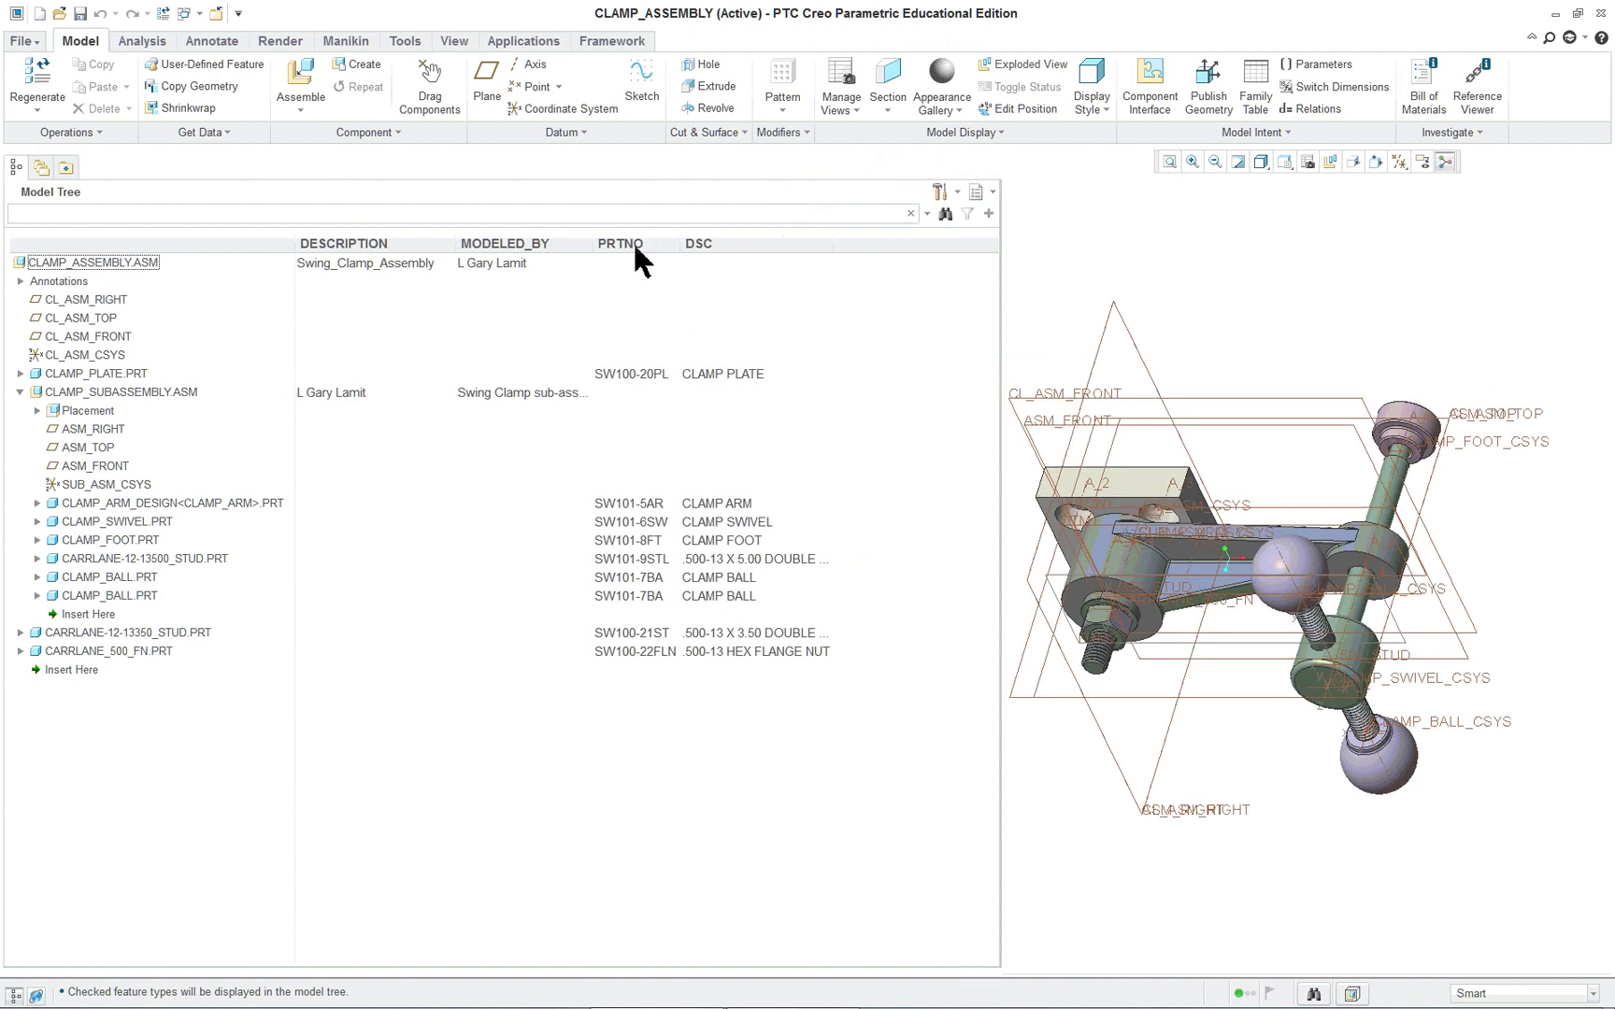
drag(682, 245, 760, 245)
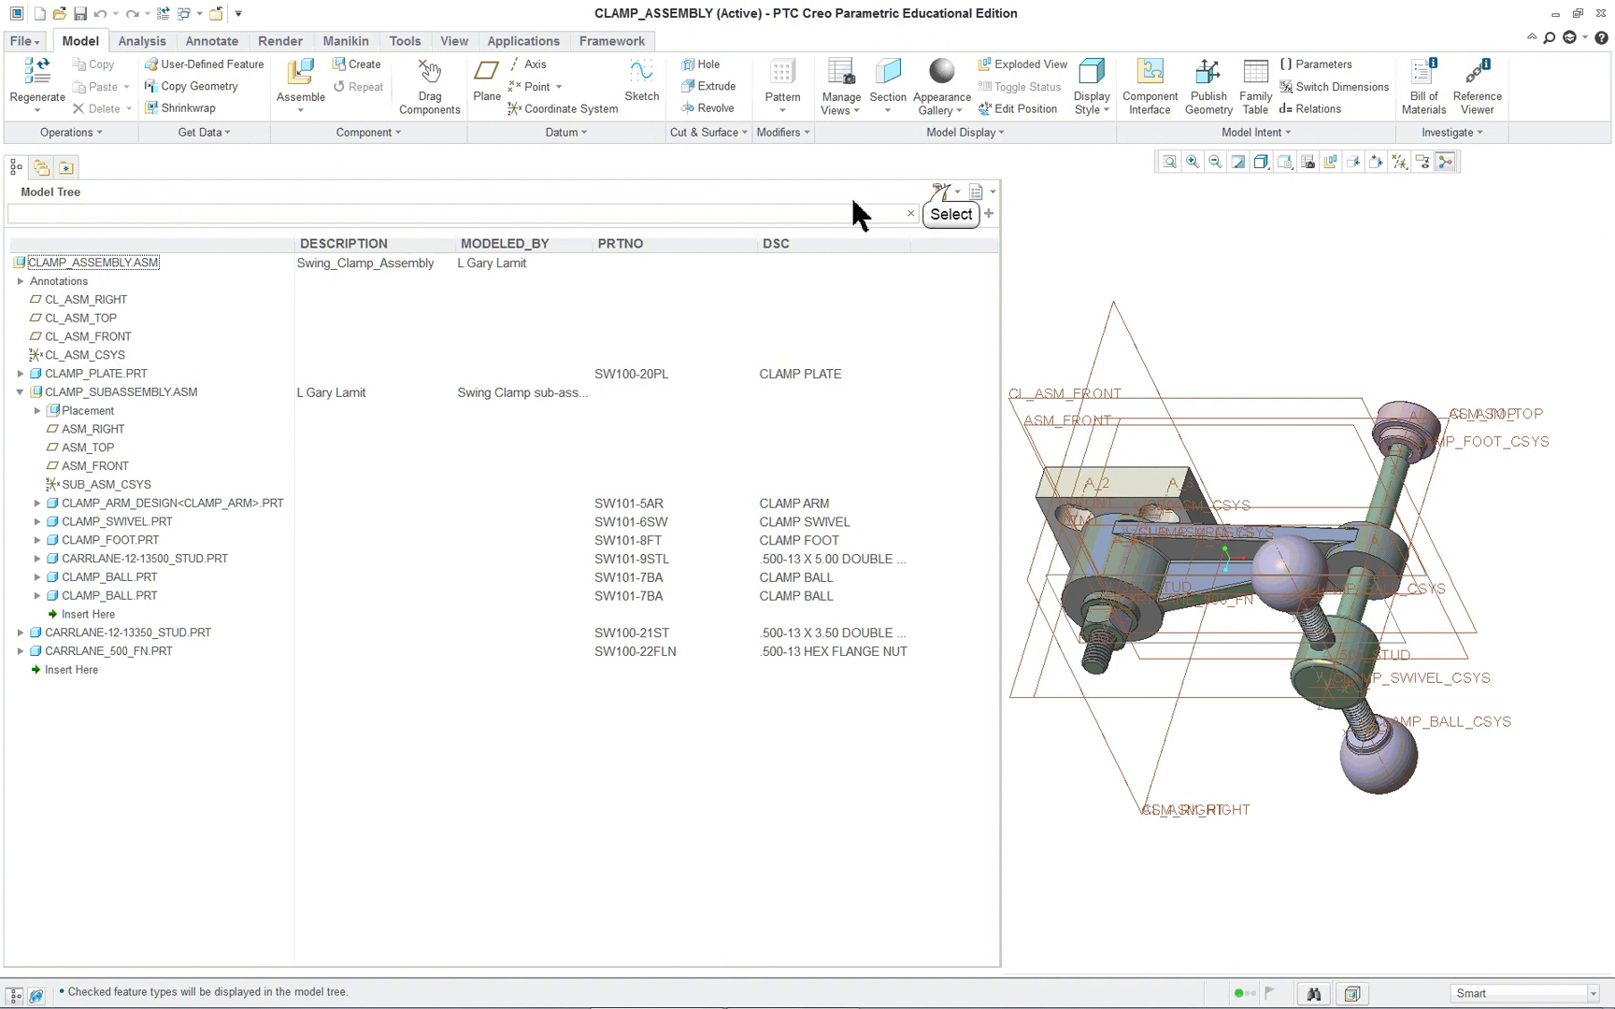
- Uncheck Features and Annotations in the tree filters, then apply and confirm
click(951, 187)
click(962, 209)
click(564, 386)
click(558, 428)
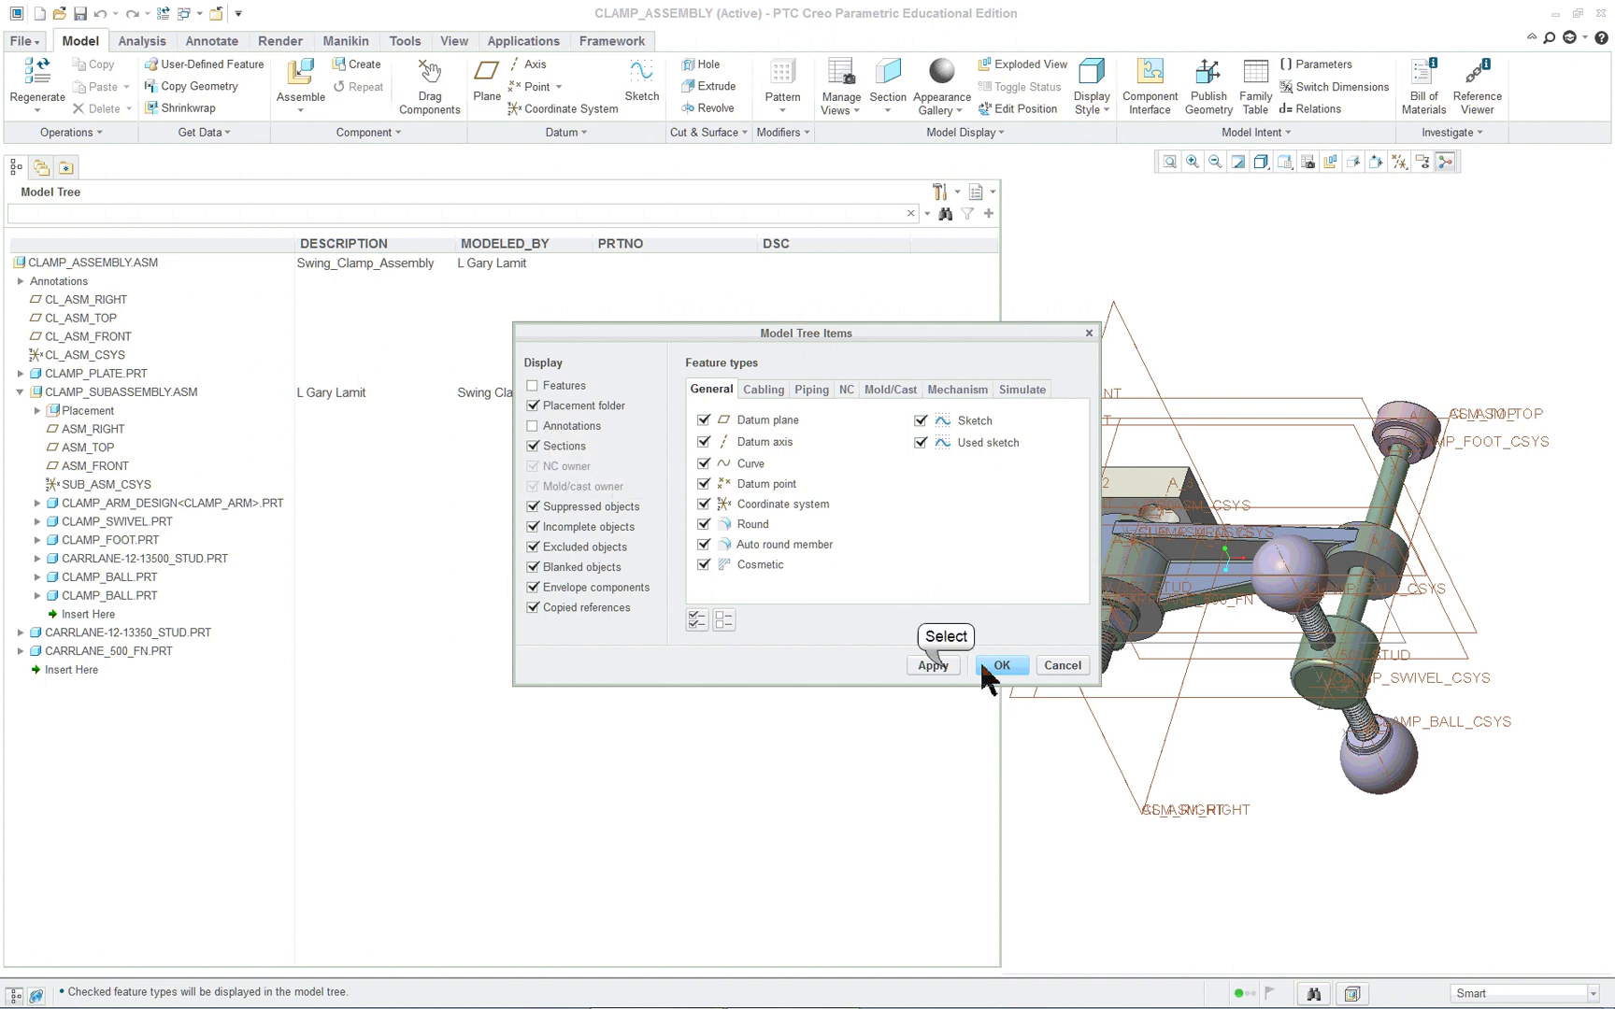
click(945, 668)
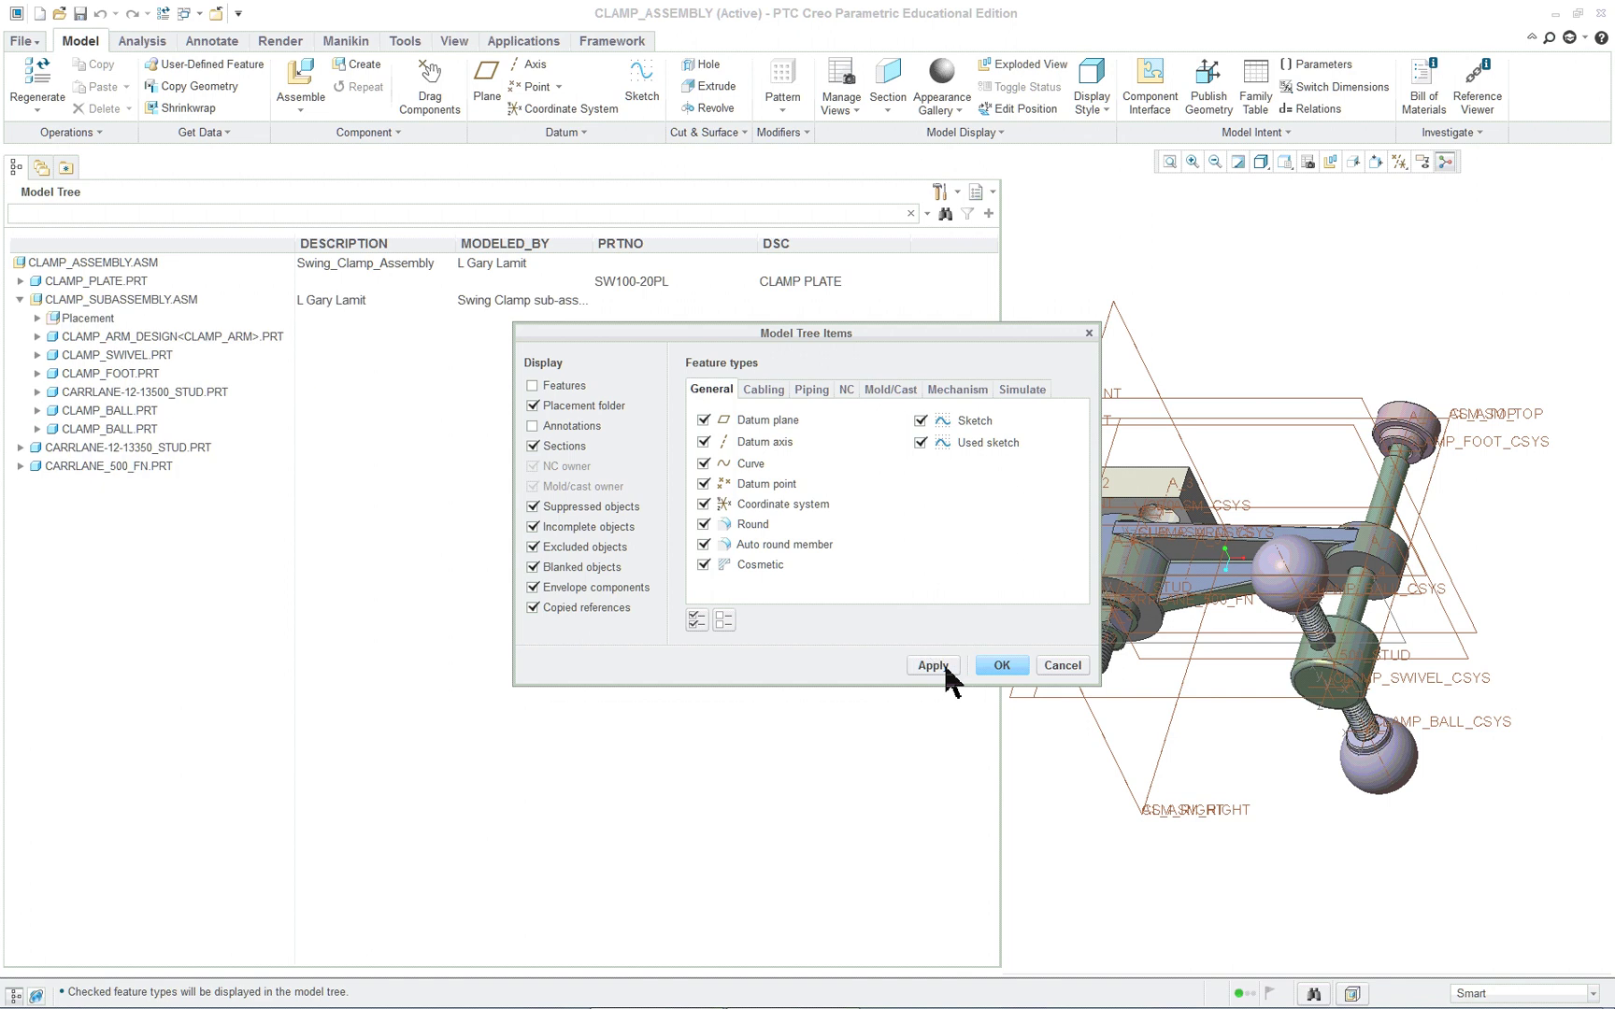
click(1006, 671)
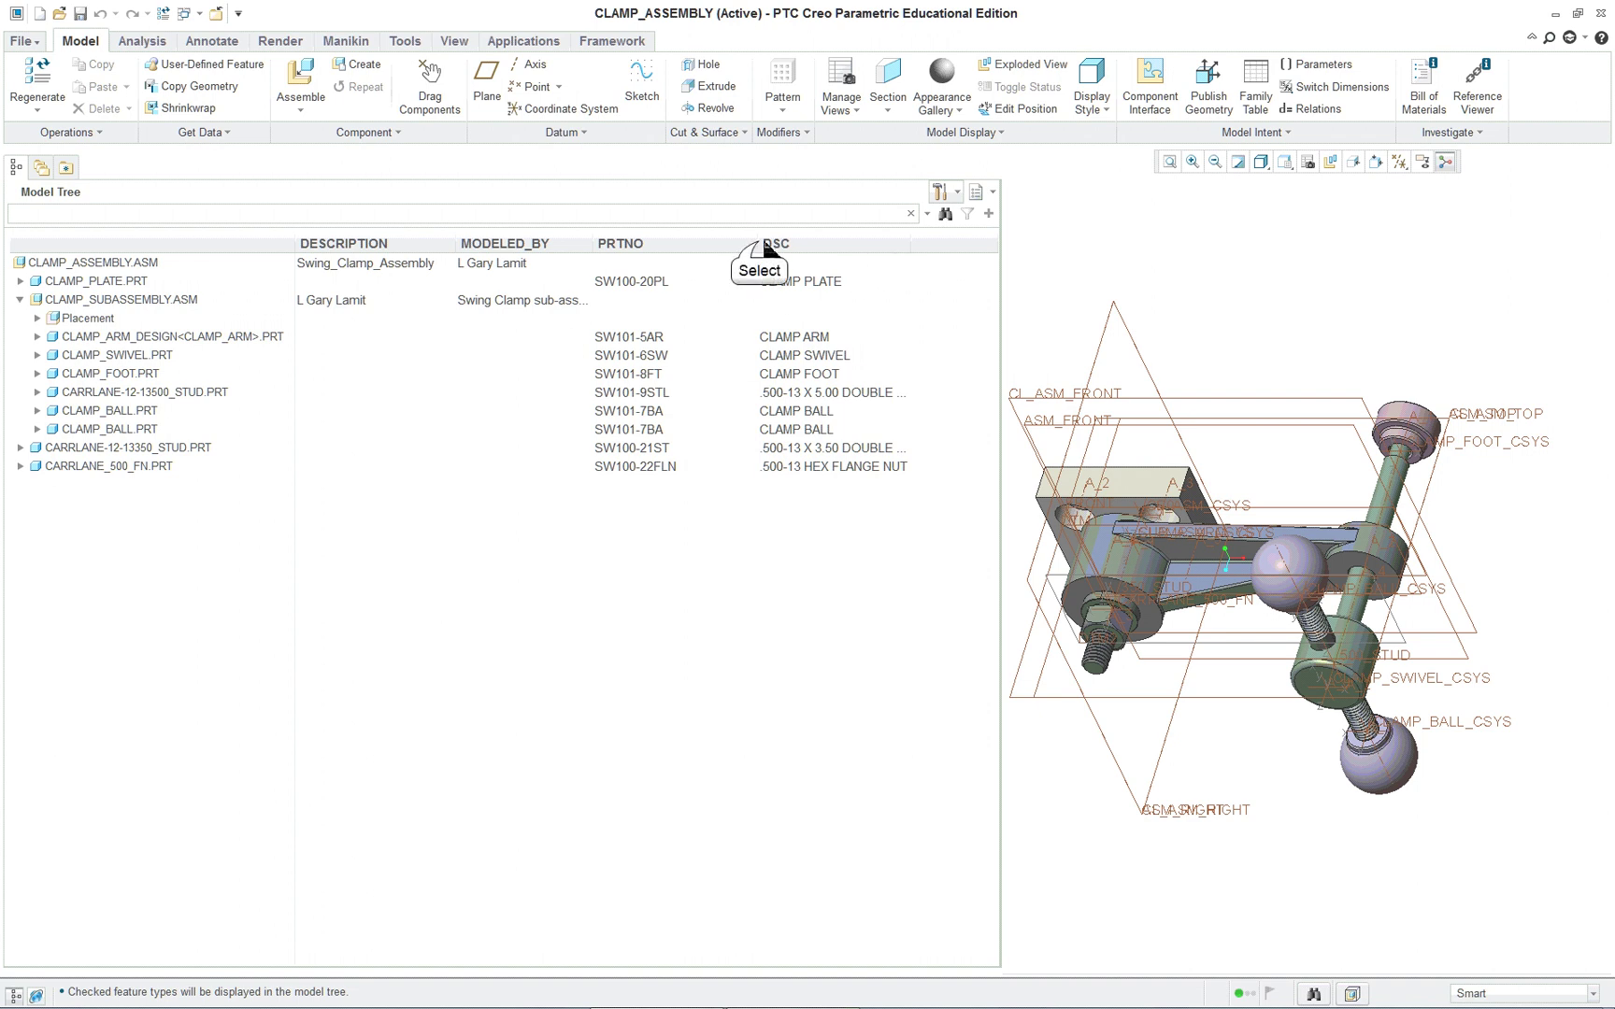
- Narrow the PRTNO and DESCRIPTION columns by dragging their dividers left
drag(761, 243, 716, 239)
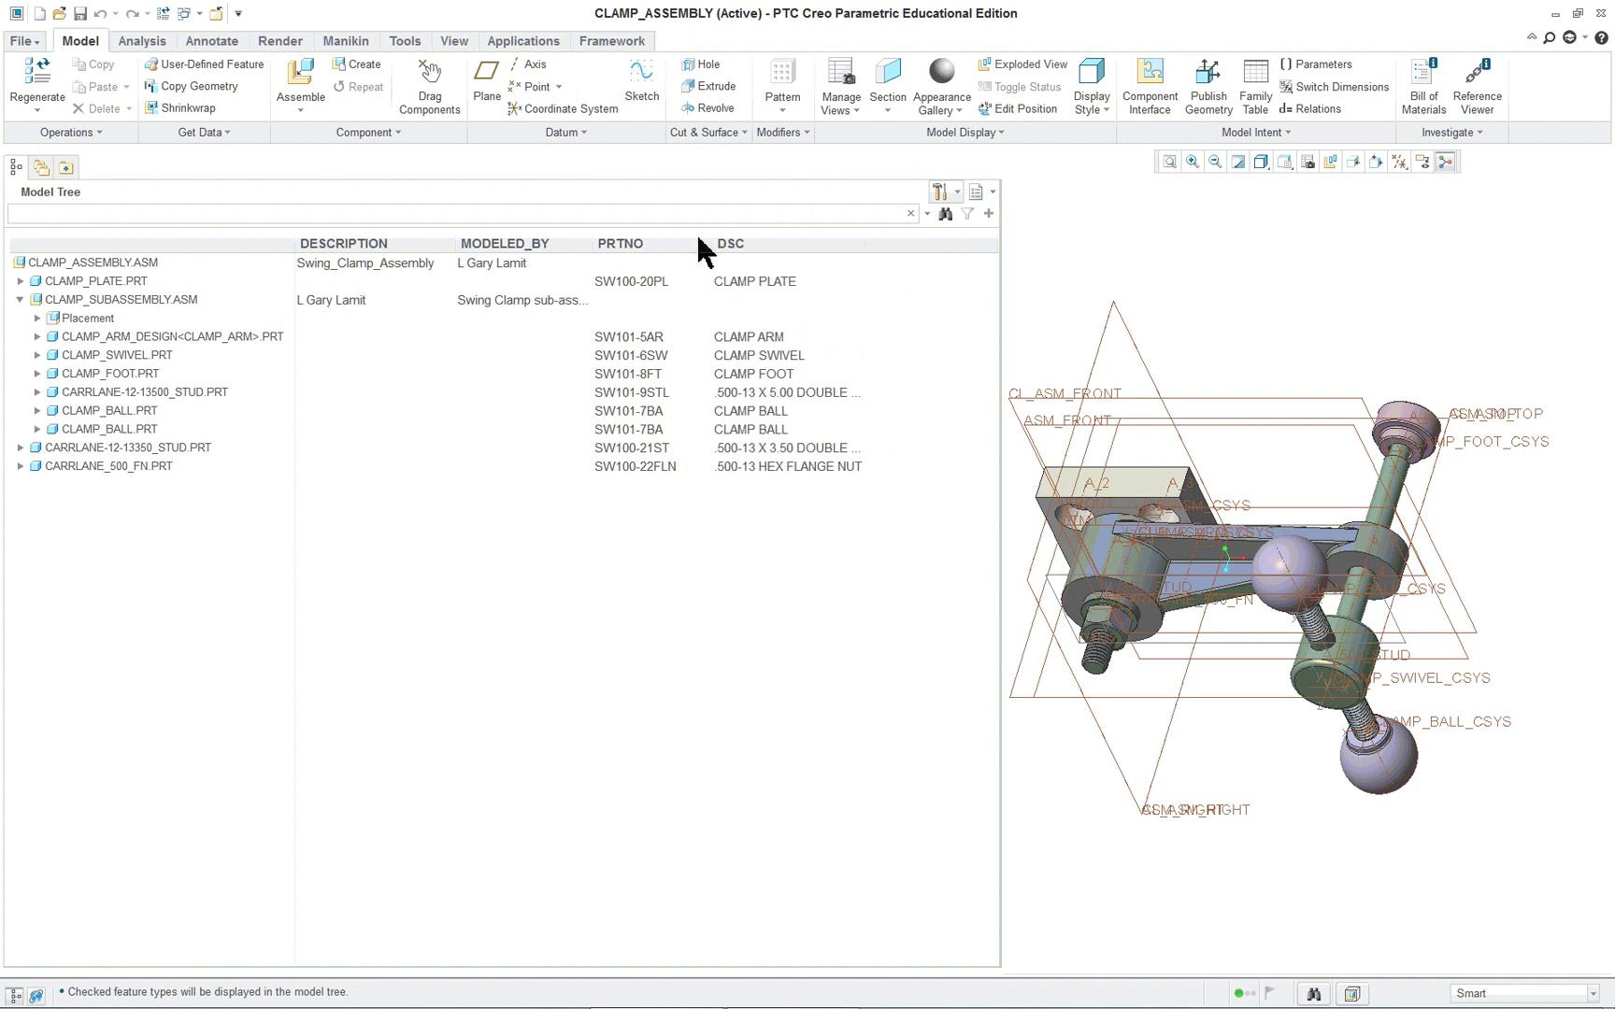
drag(455, 249, 442, 249)
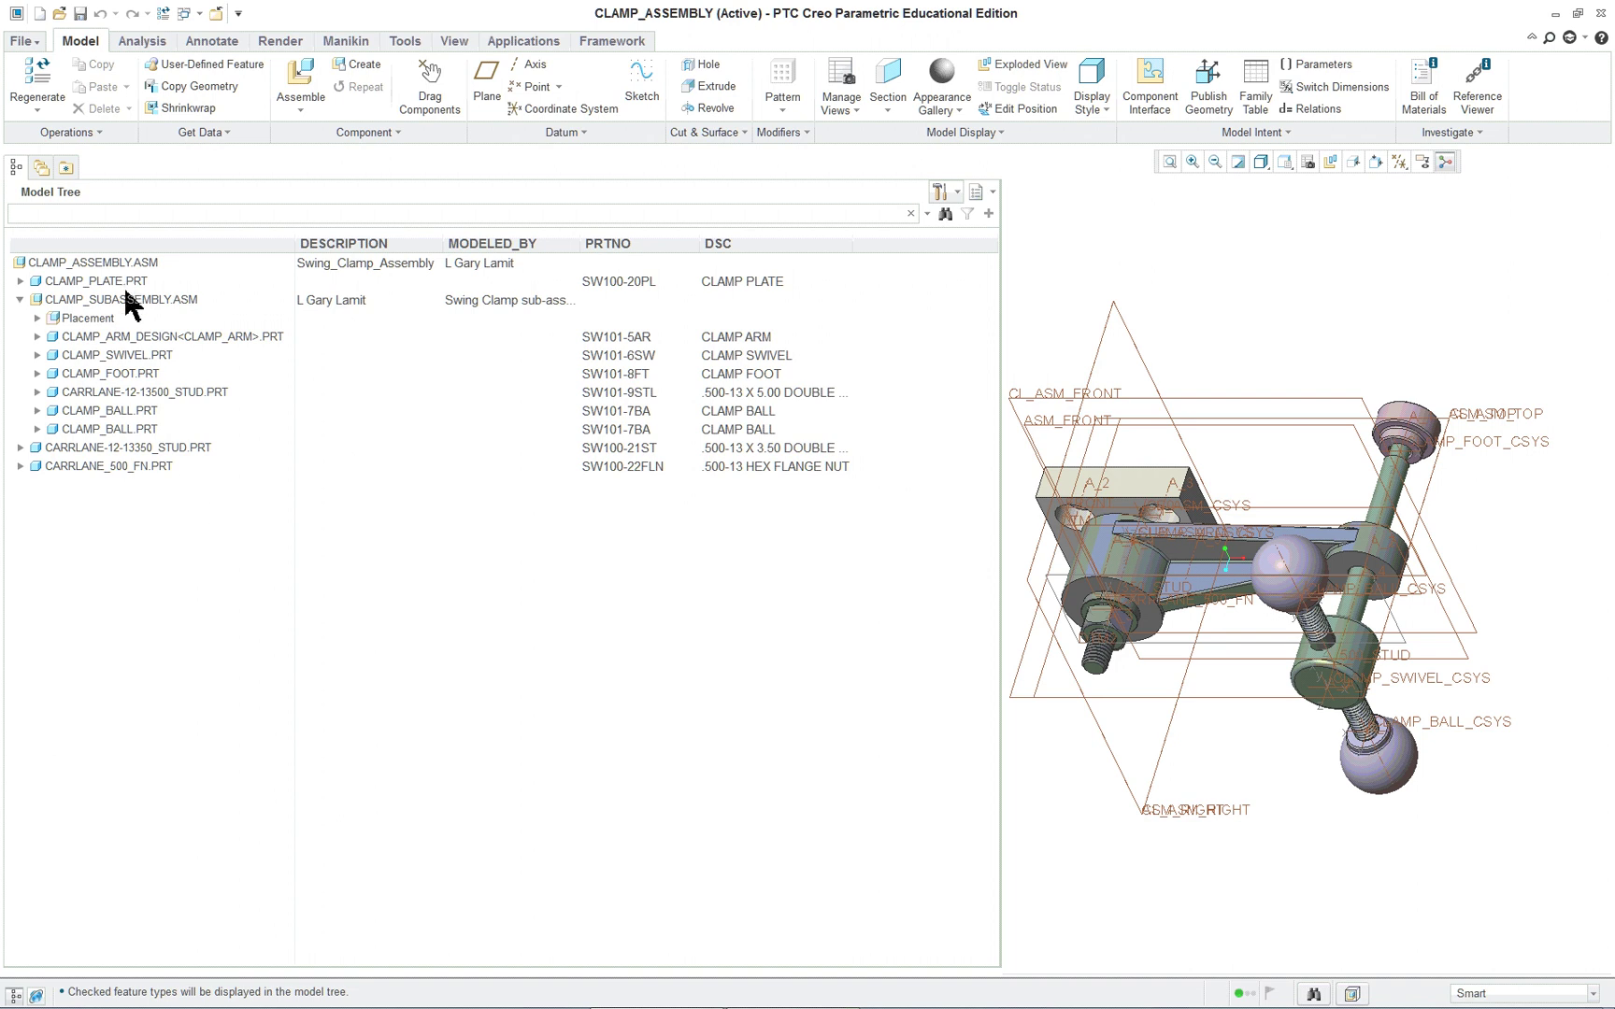
- Open CARRLANE_500_FN.PRT in its own window and show its Parameters list
click(135, 467)
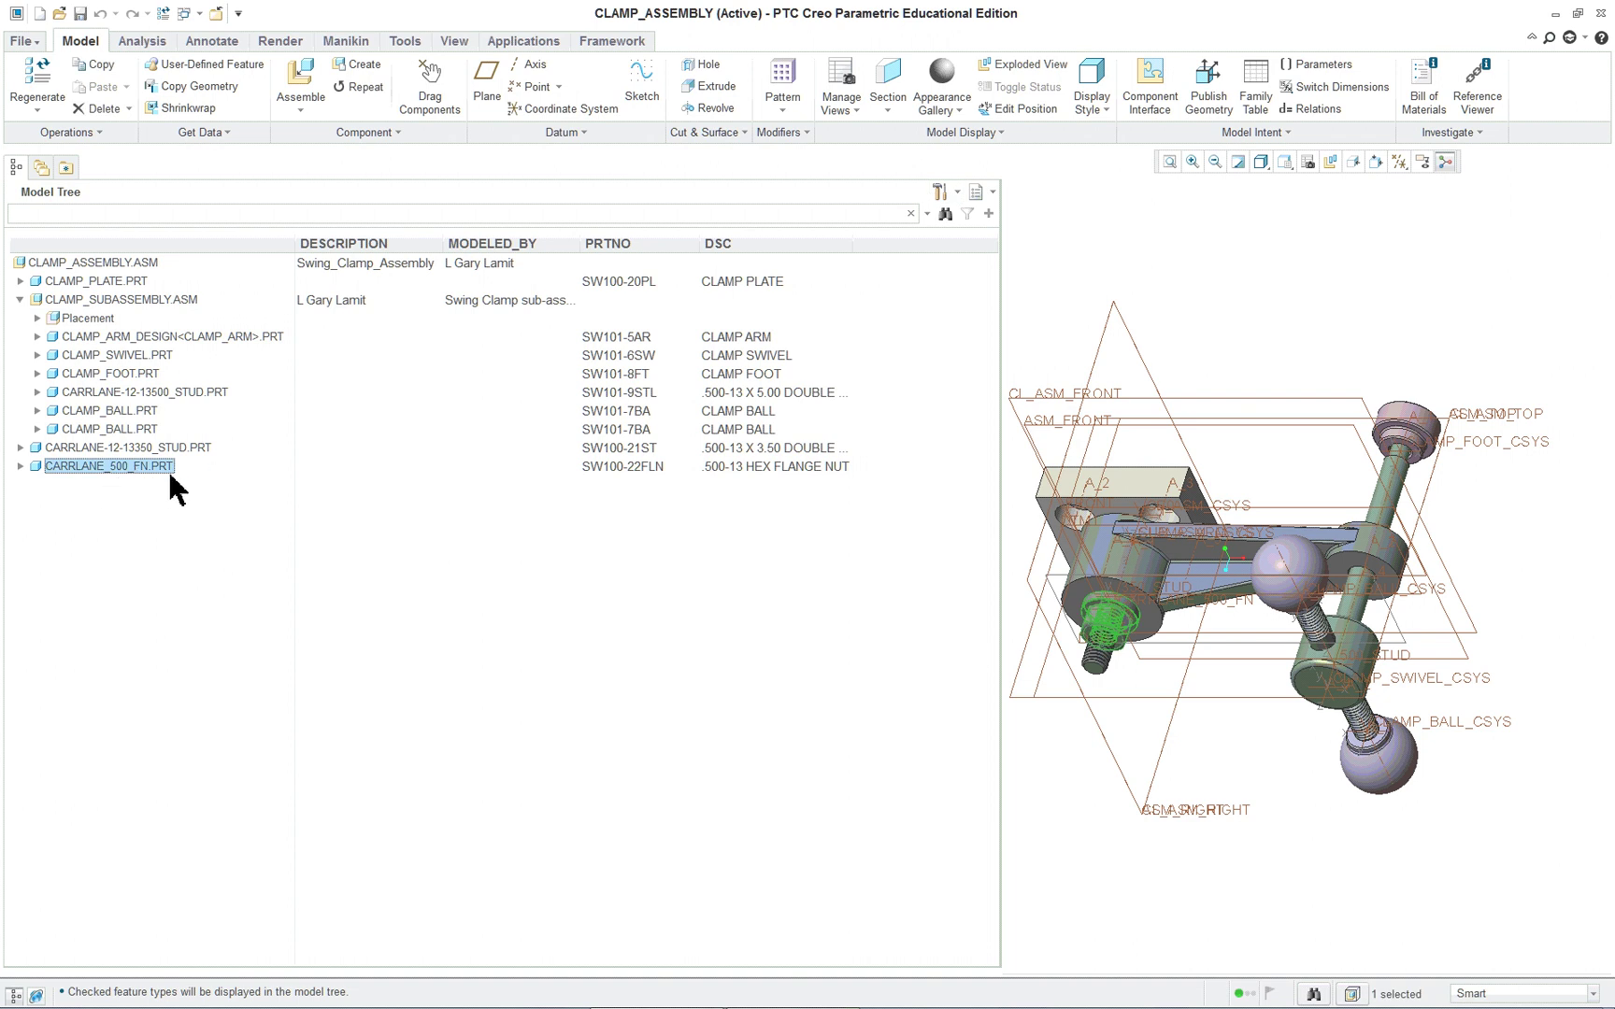
right_click(87, 469)
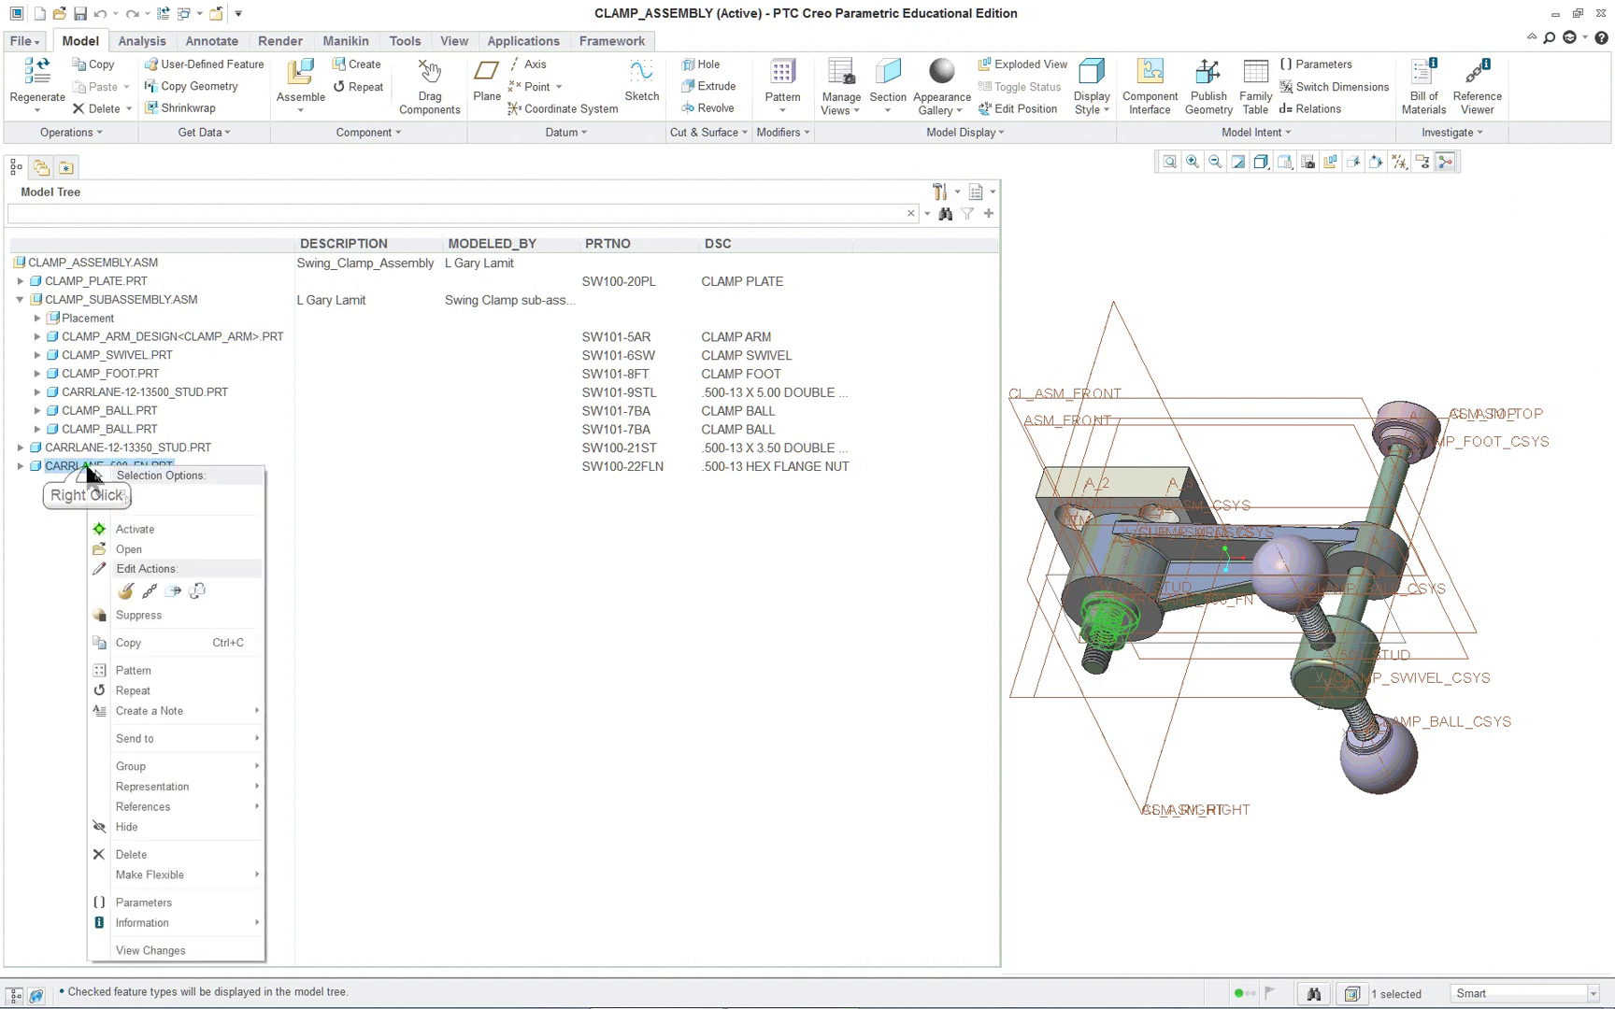
click(138, 551)
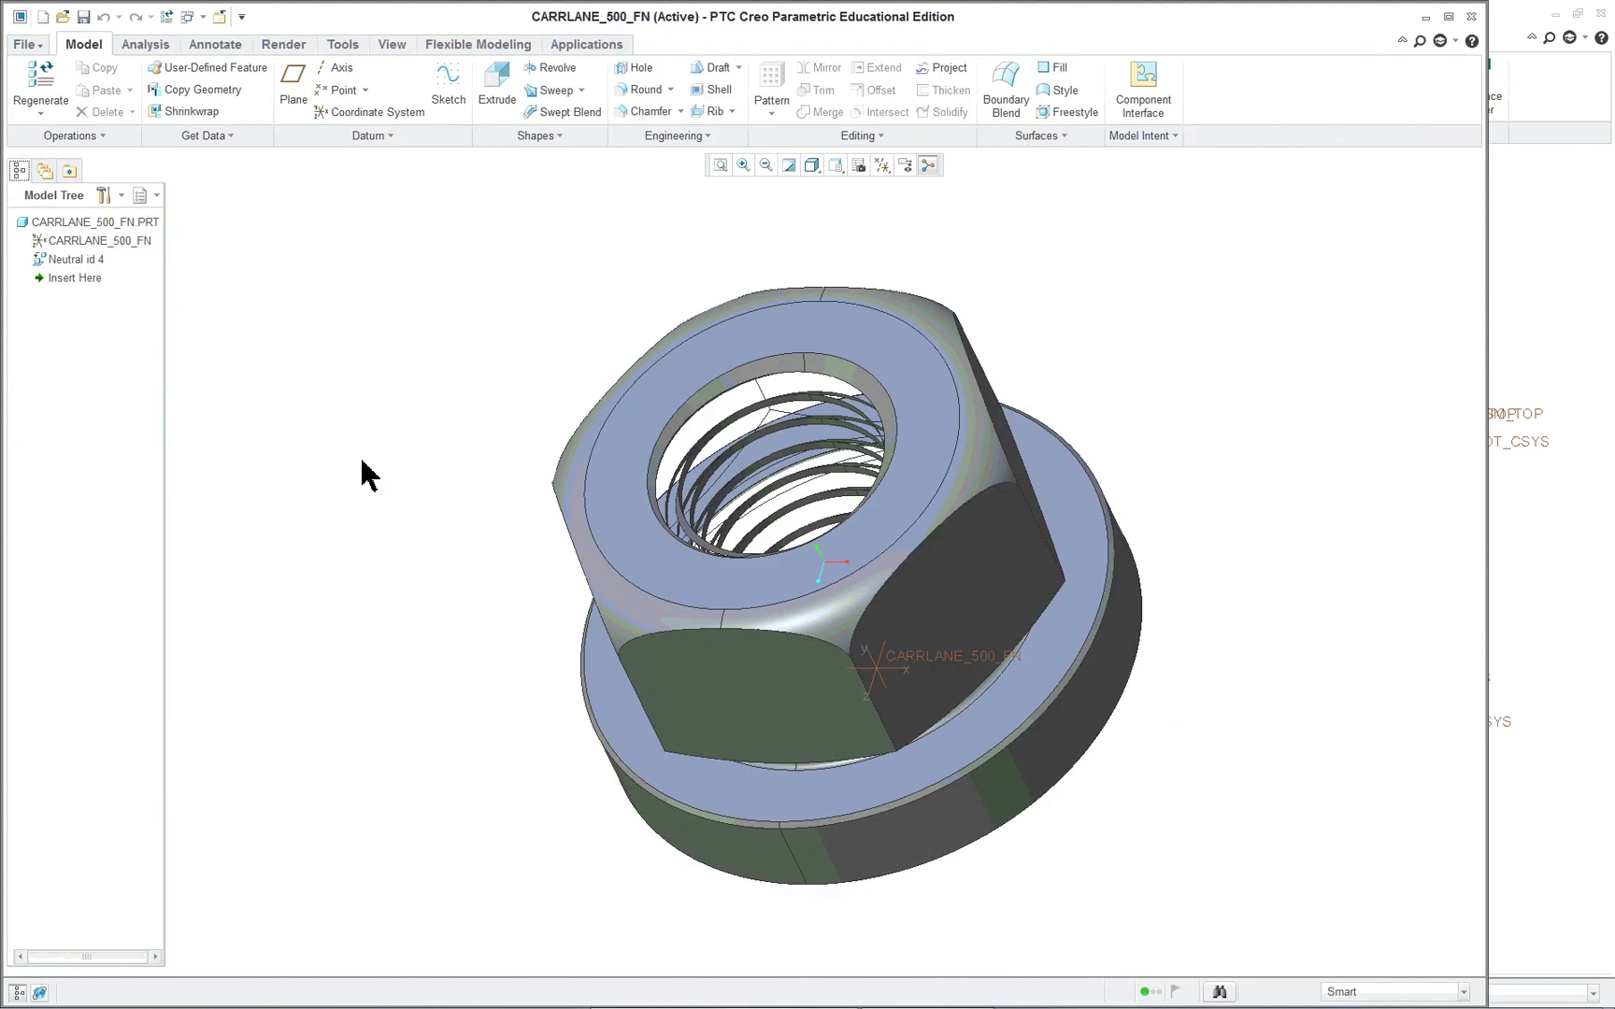
click(342, 45)
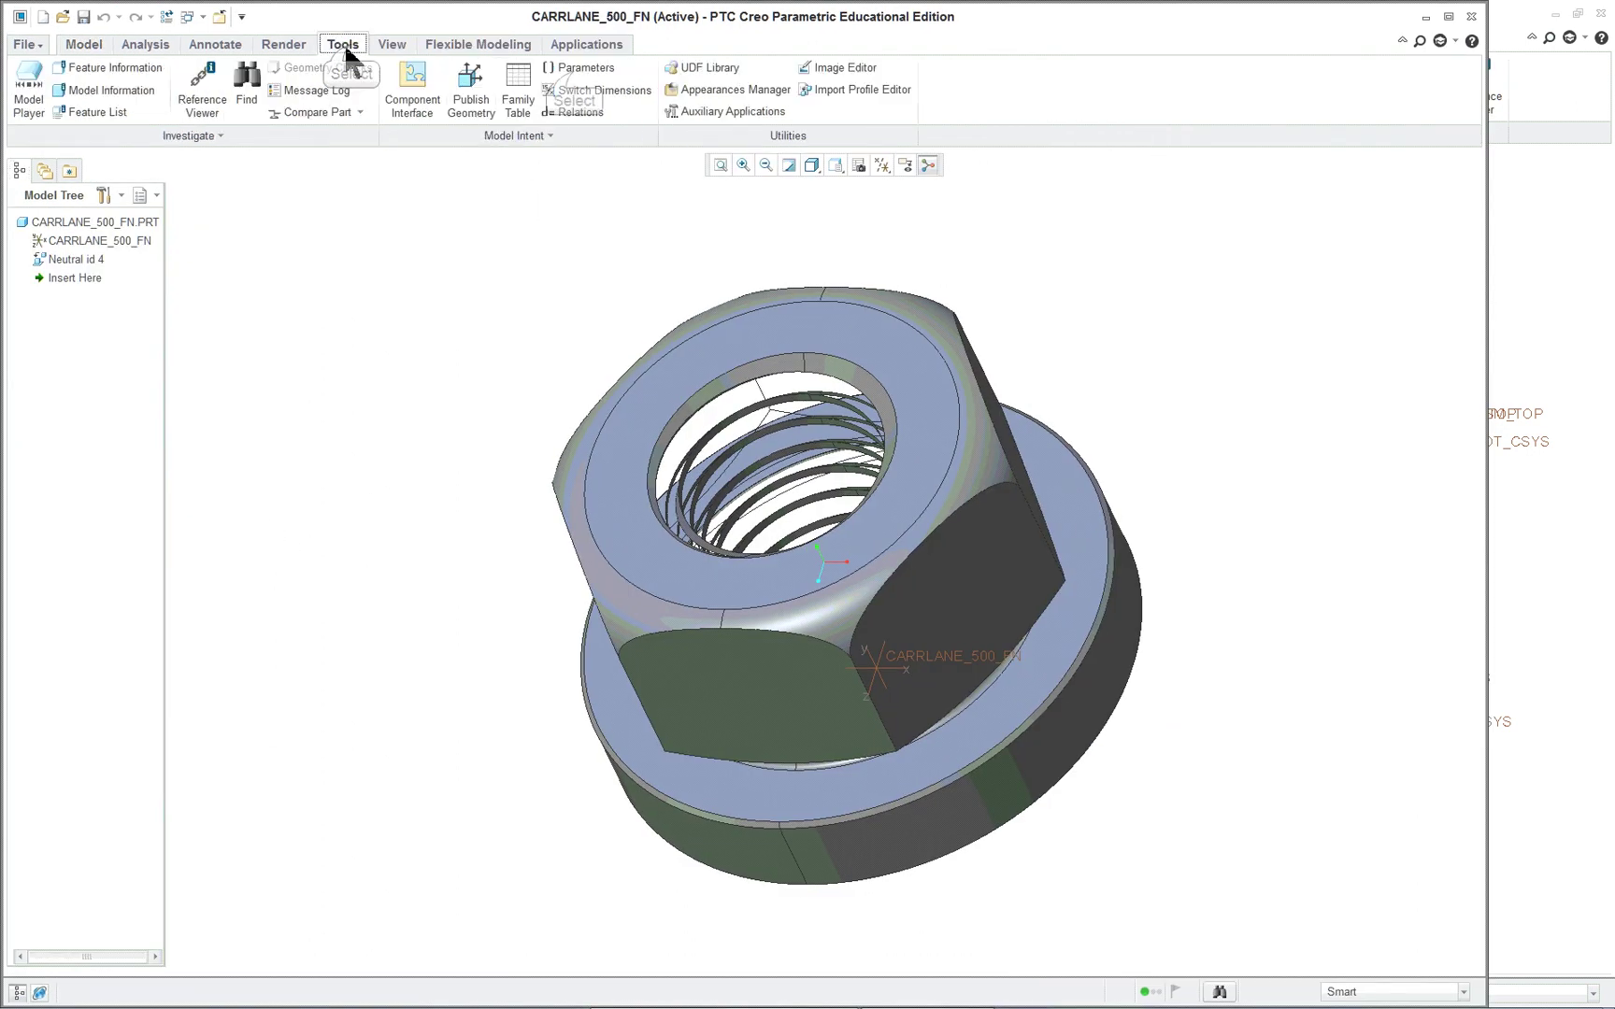
- Widen the Name, Designate and Source columns and inspect the PRTNO and DSC parameters
click(580, 67)
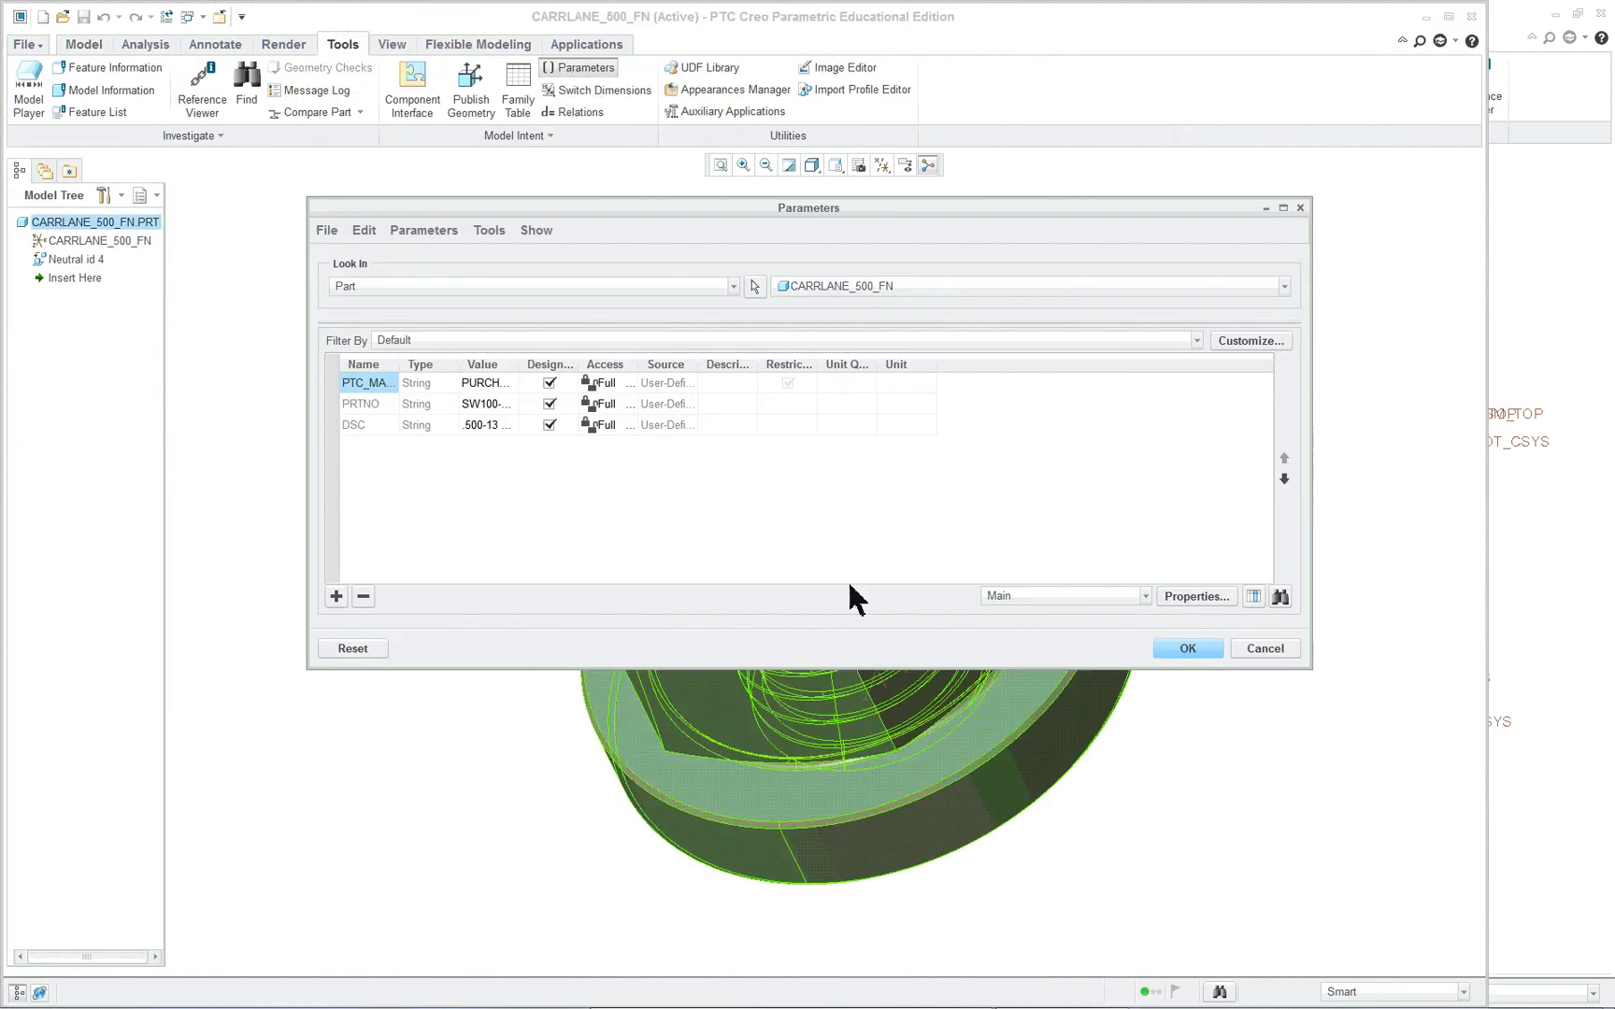
drag(399, 365, 804, 368)
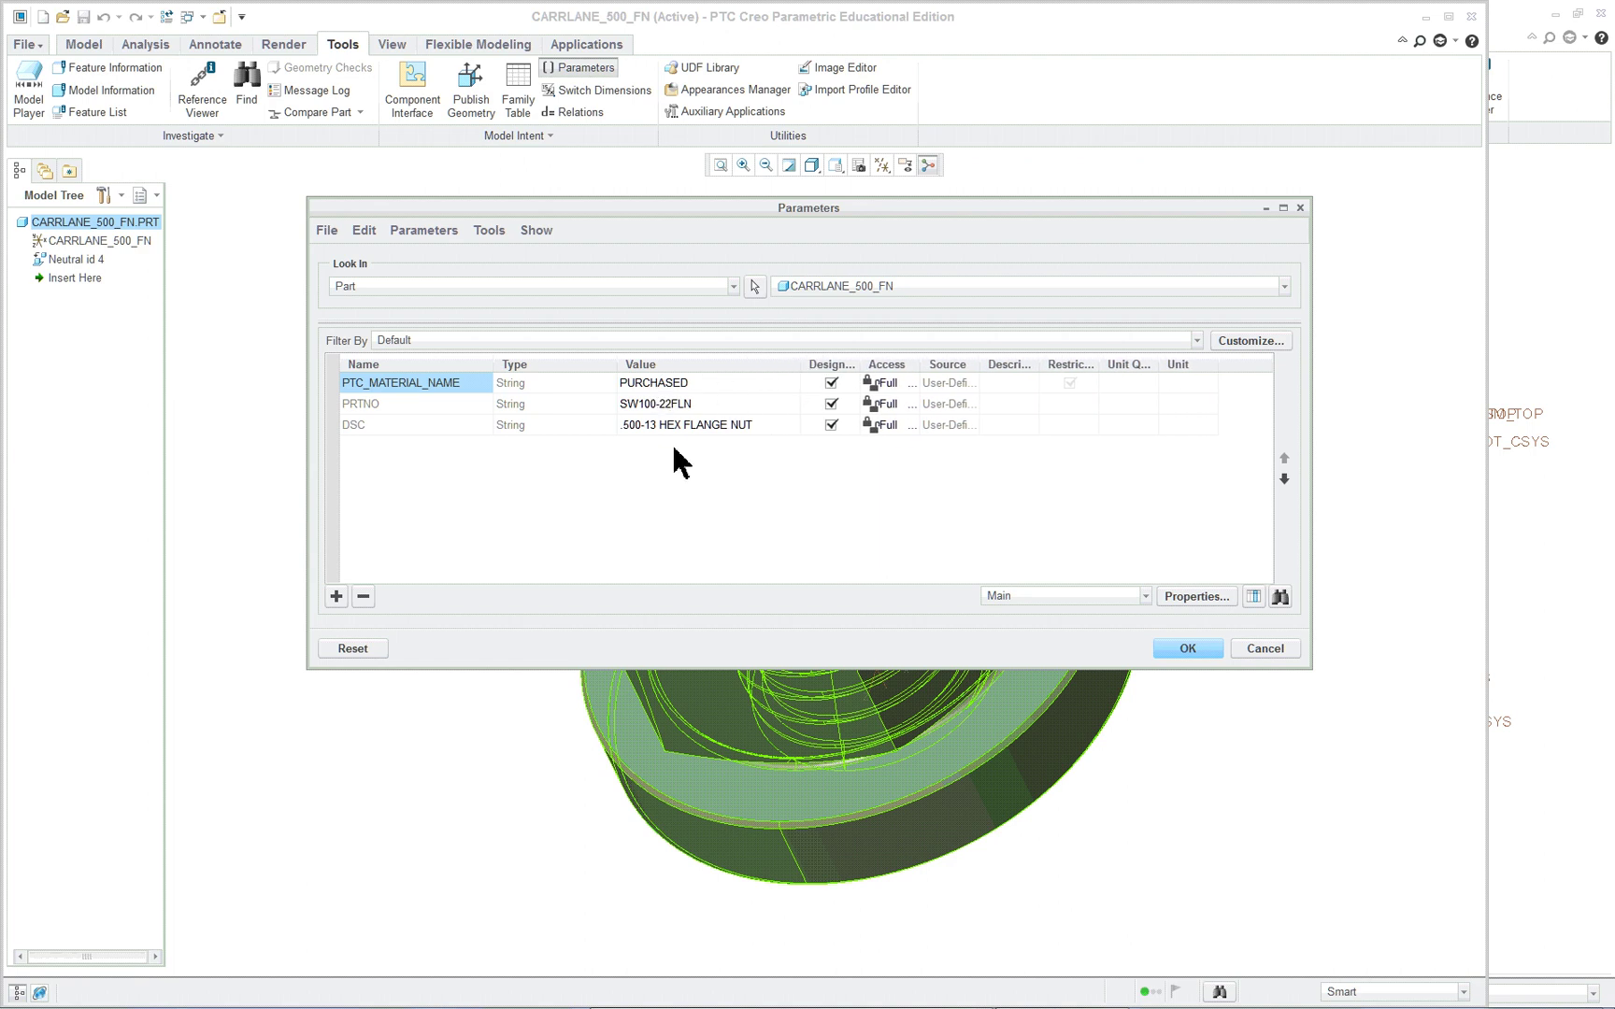
click(400, 407)
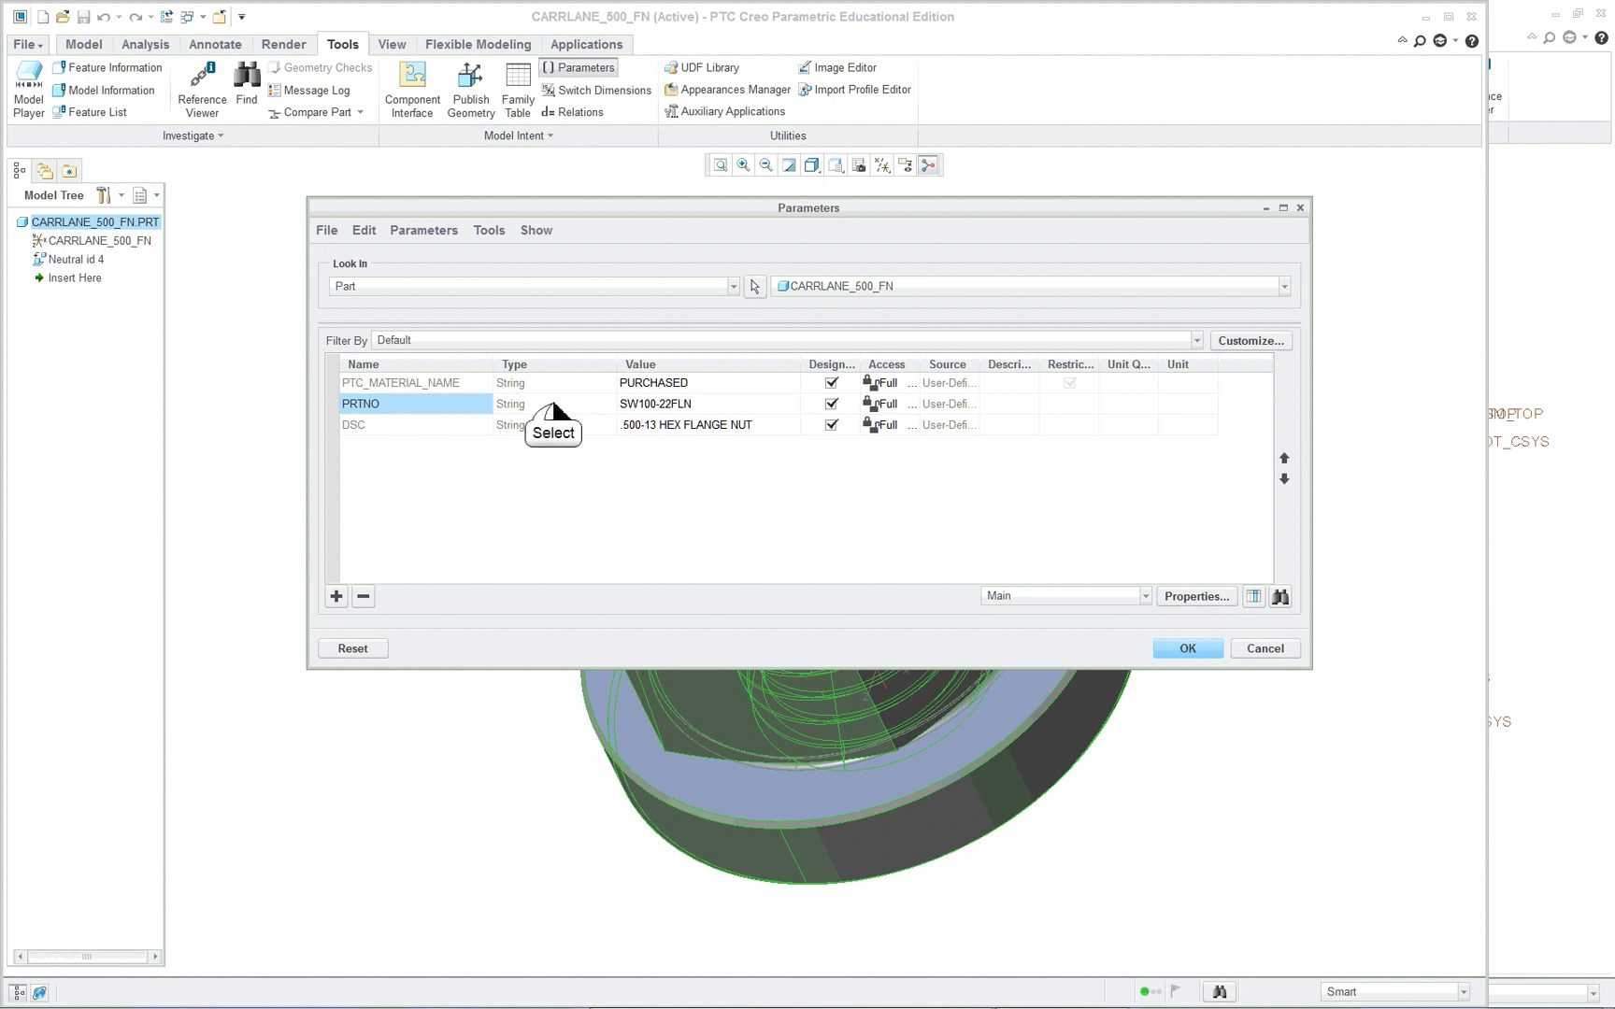
click(721, 407)
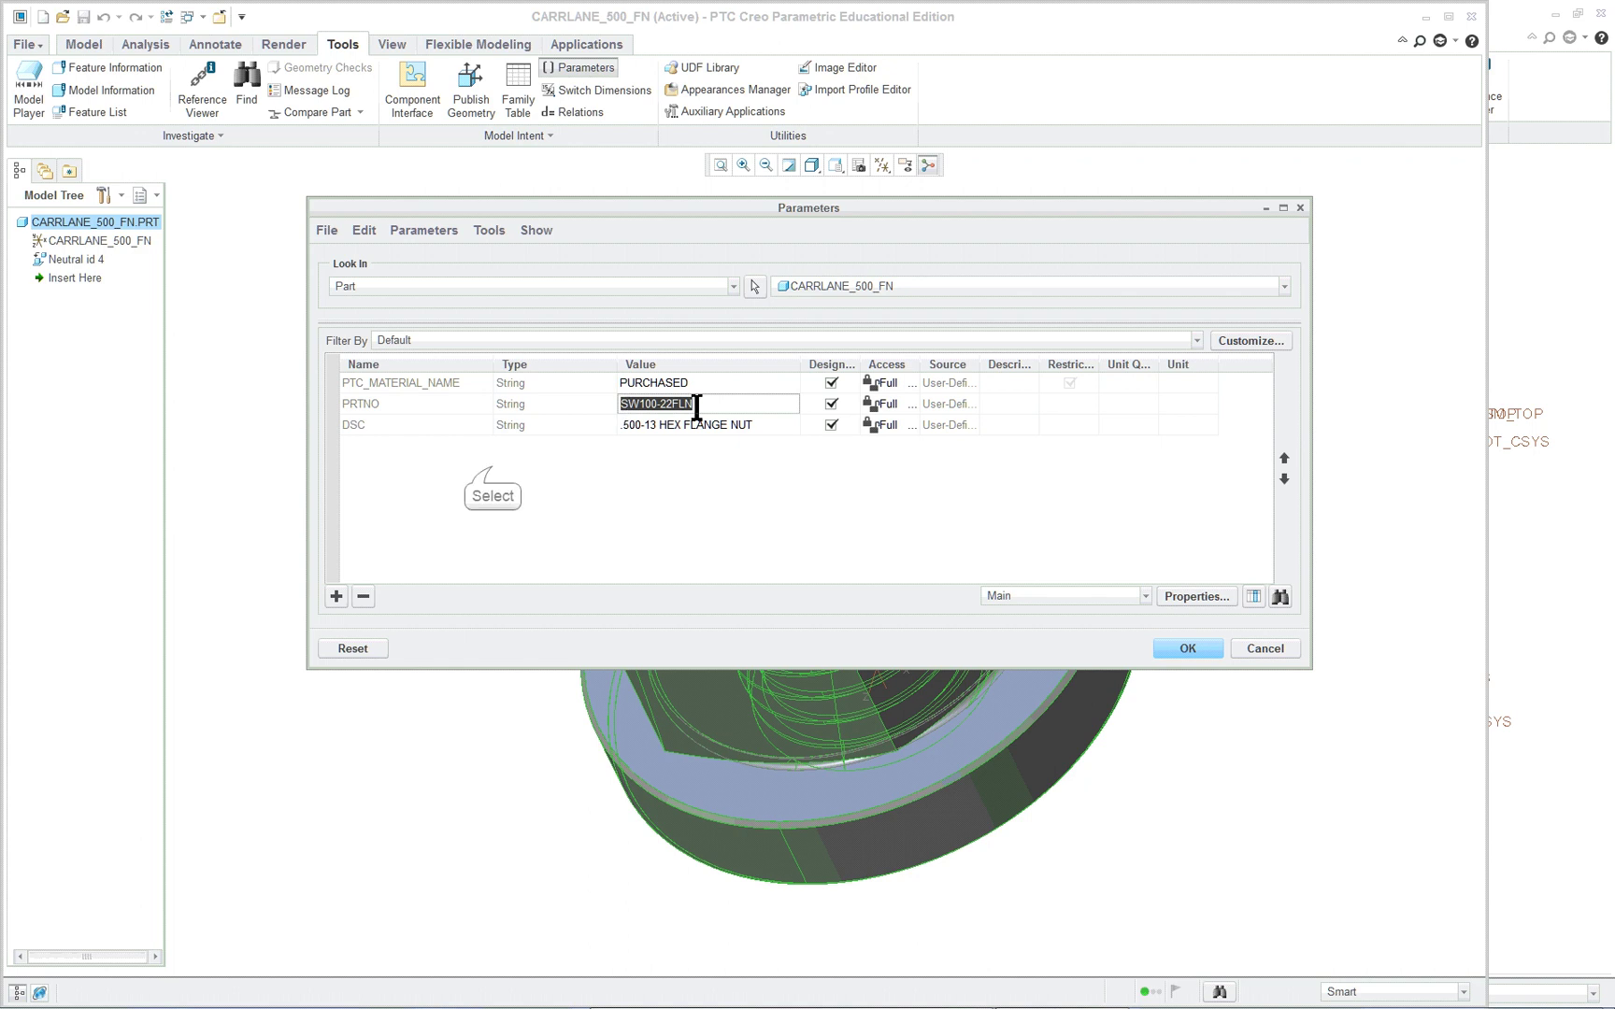
click(364, 428)
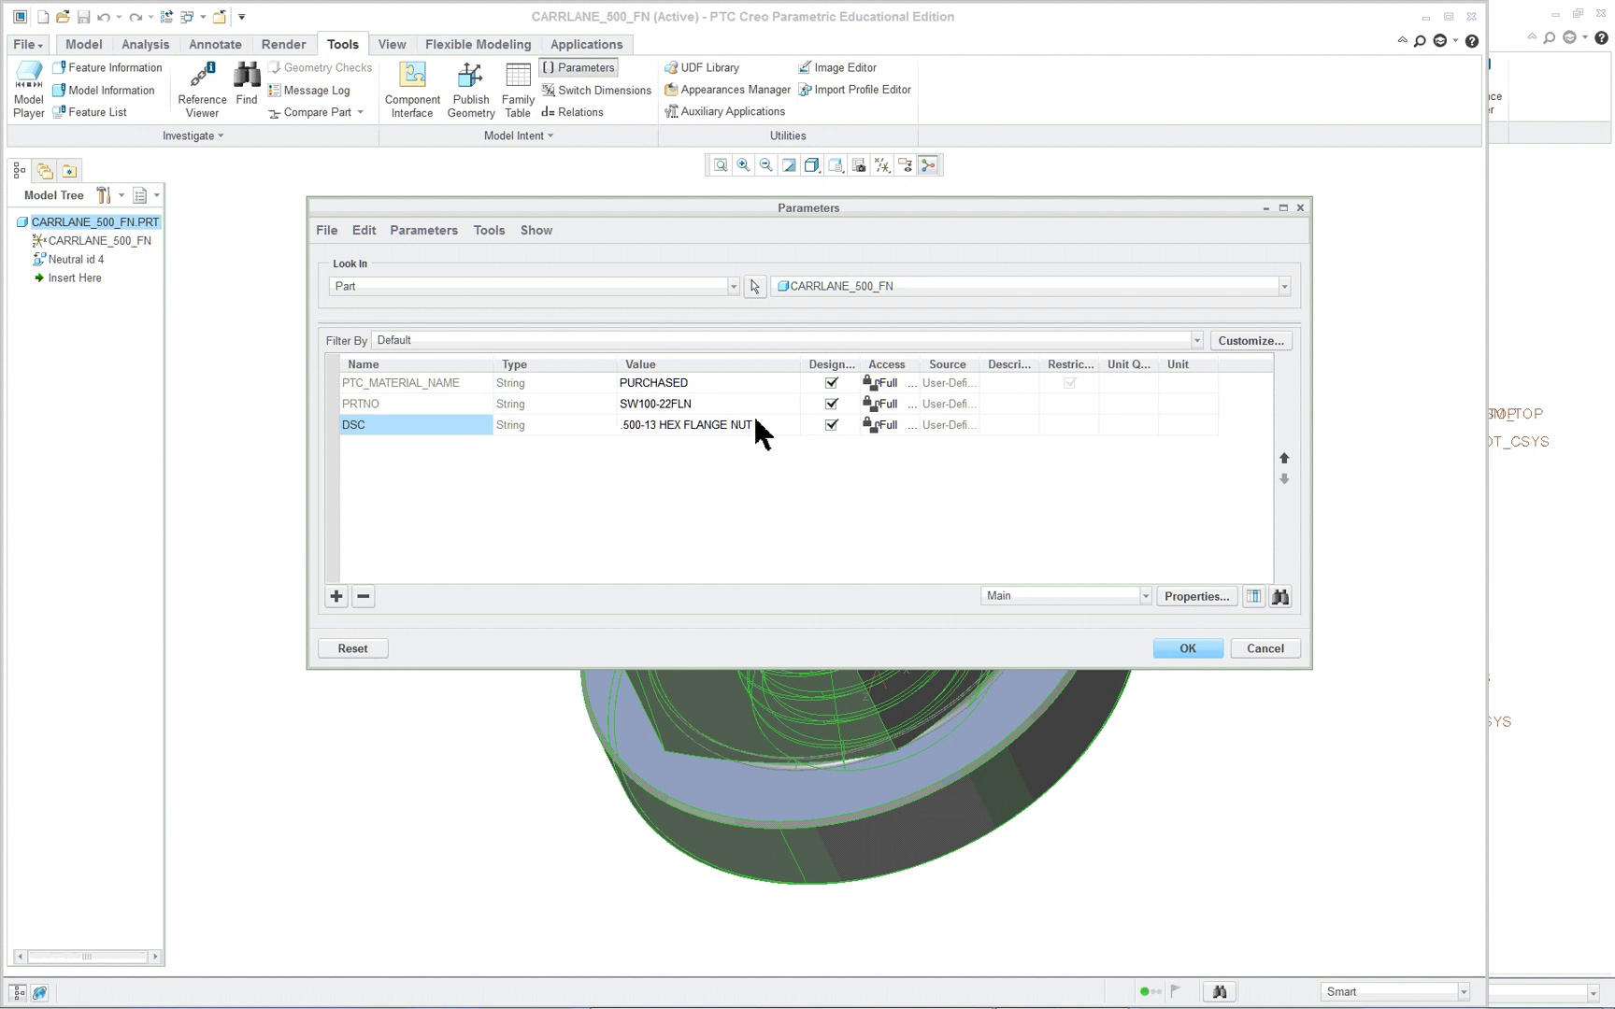
drag(864, 361, 892, 361)
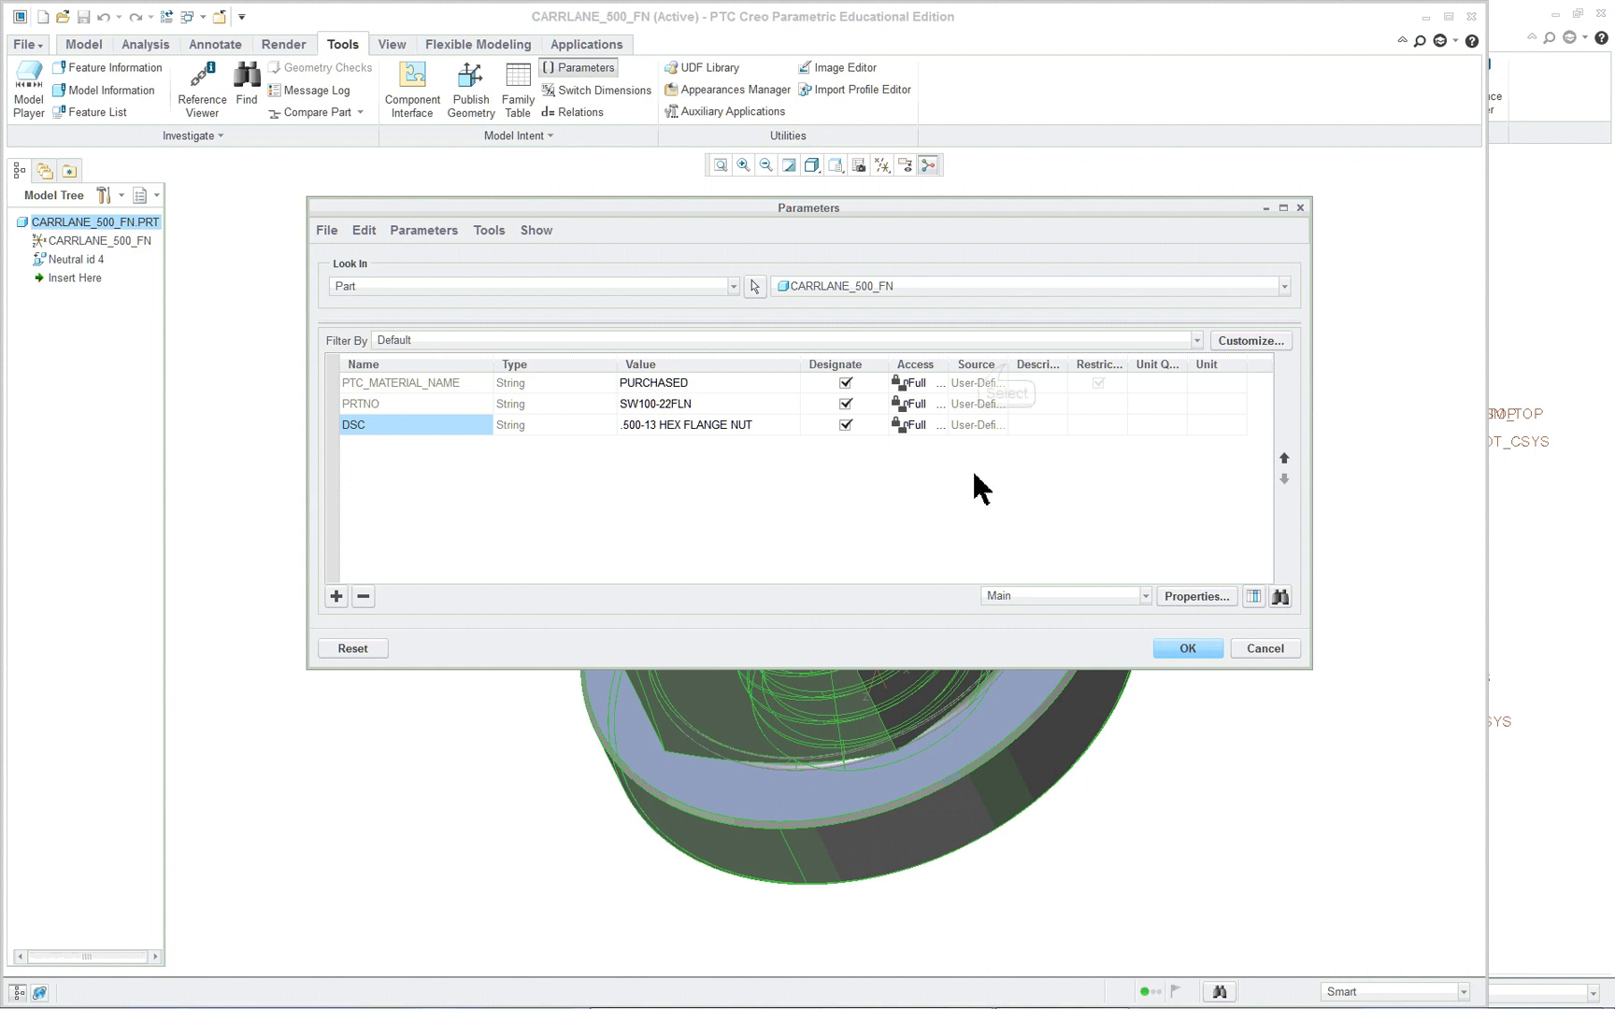
drag(1009, 366, 1054, 364)
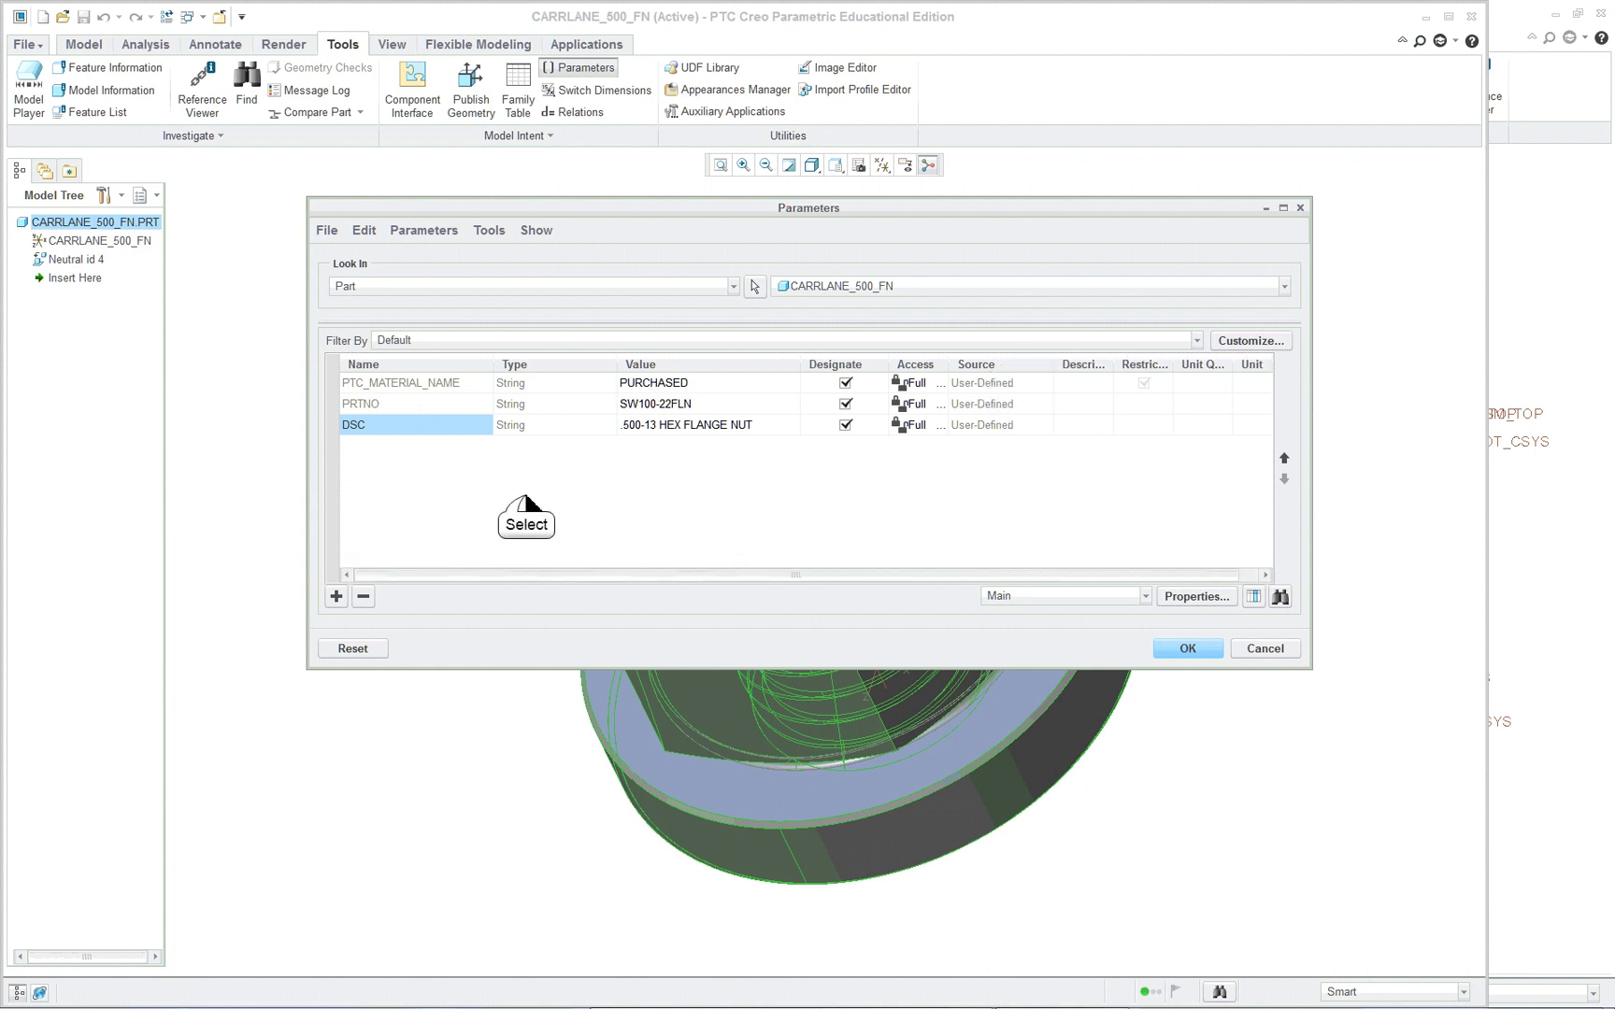
- Add parameter NEW of type String with value DRILLING, marked Designate
click(423, 230)
mouse_move(472, 236)
click(432, 255)
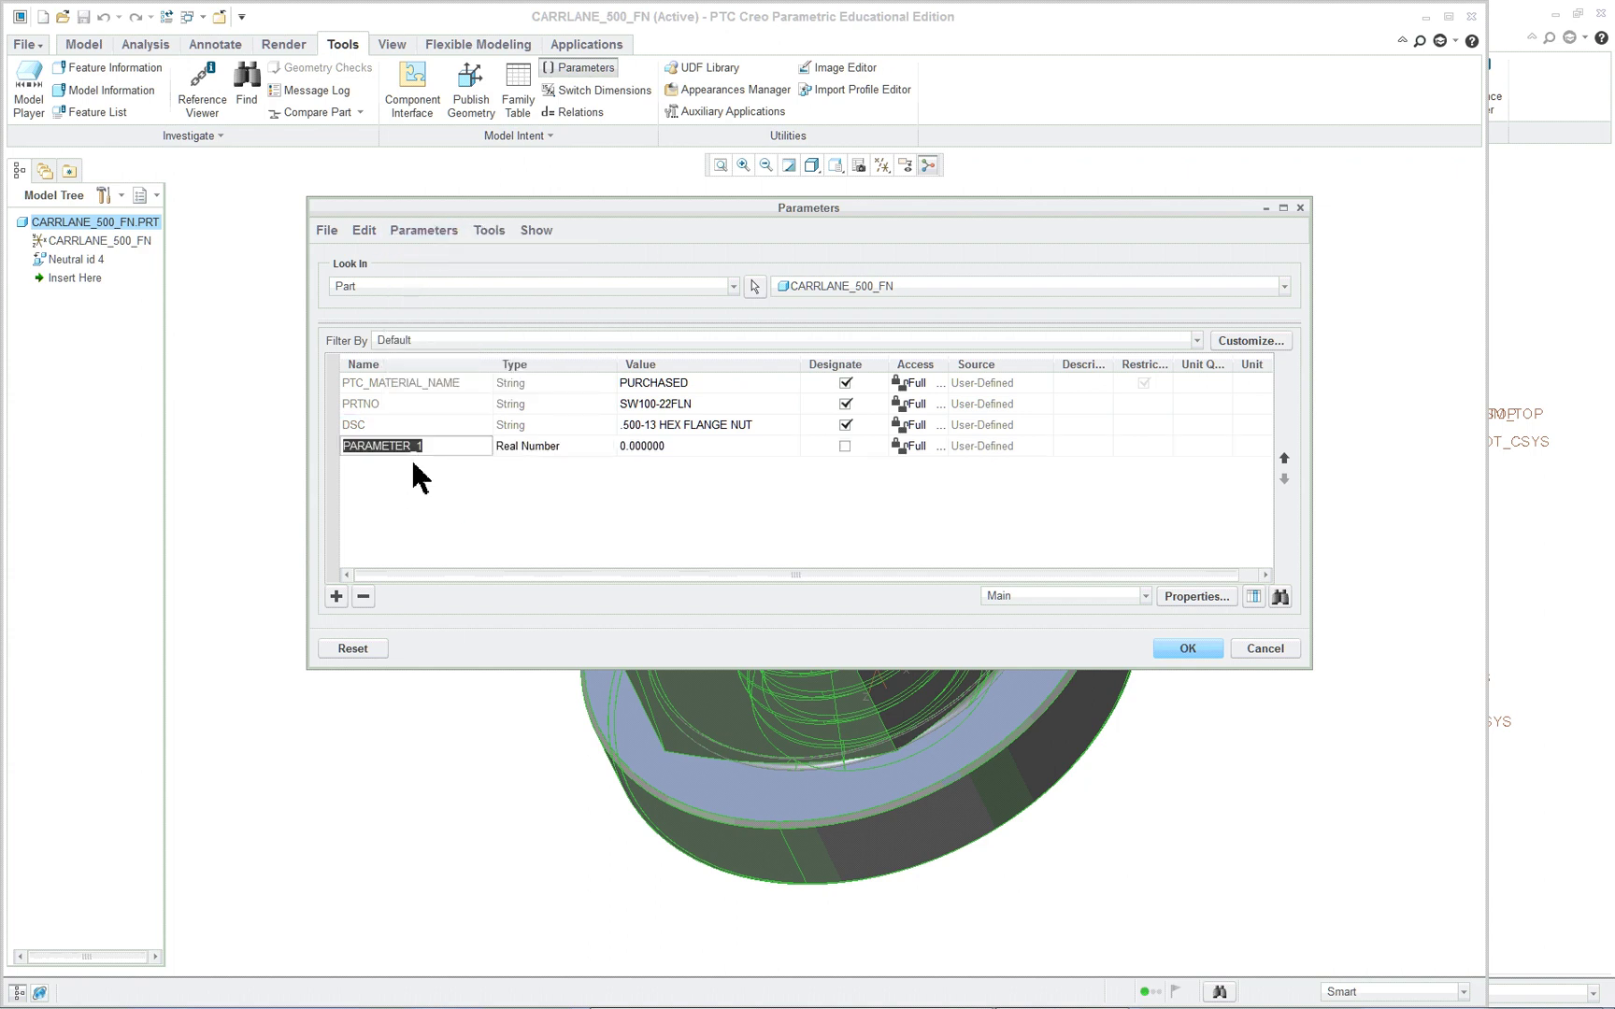
text(NEW)
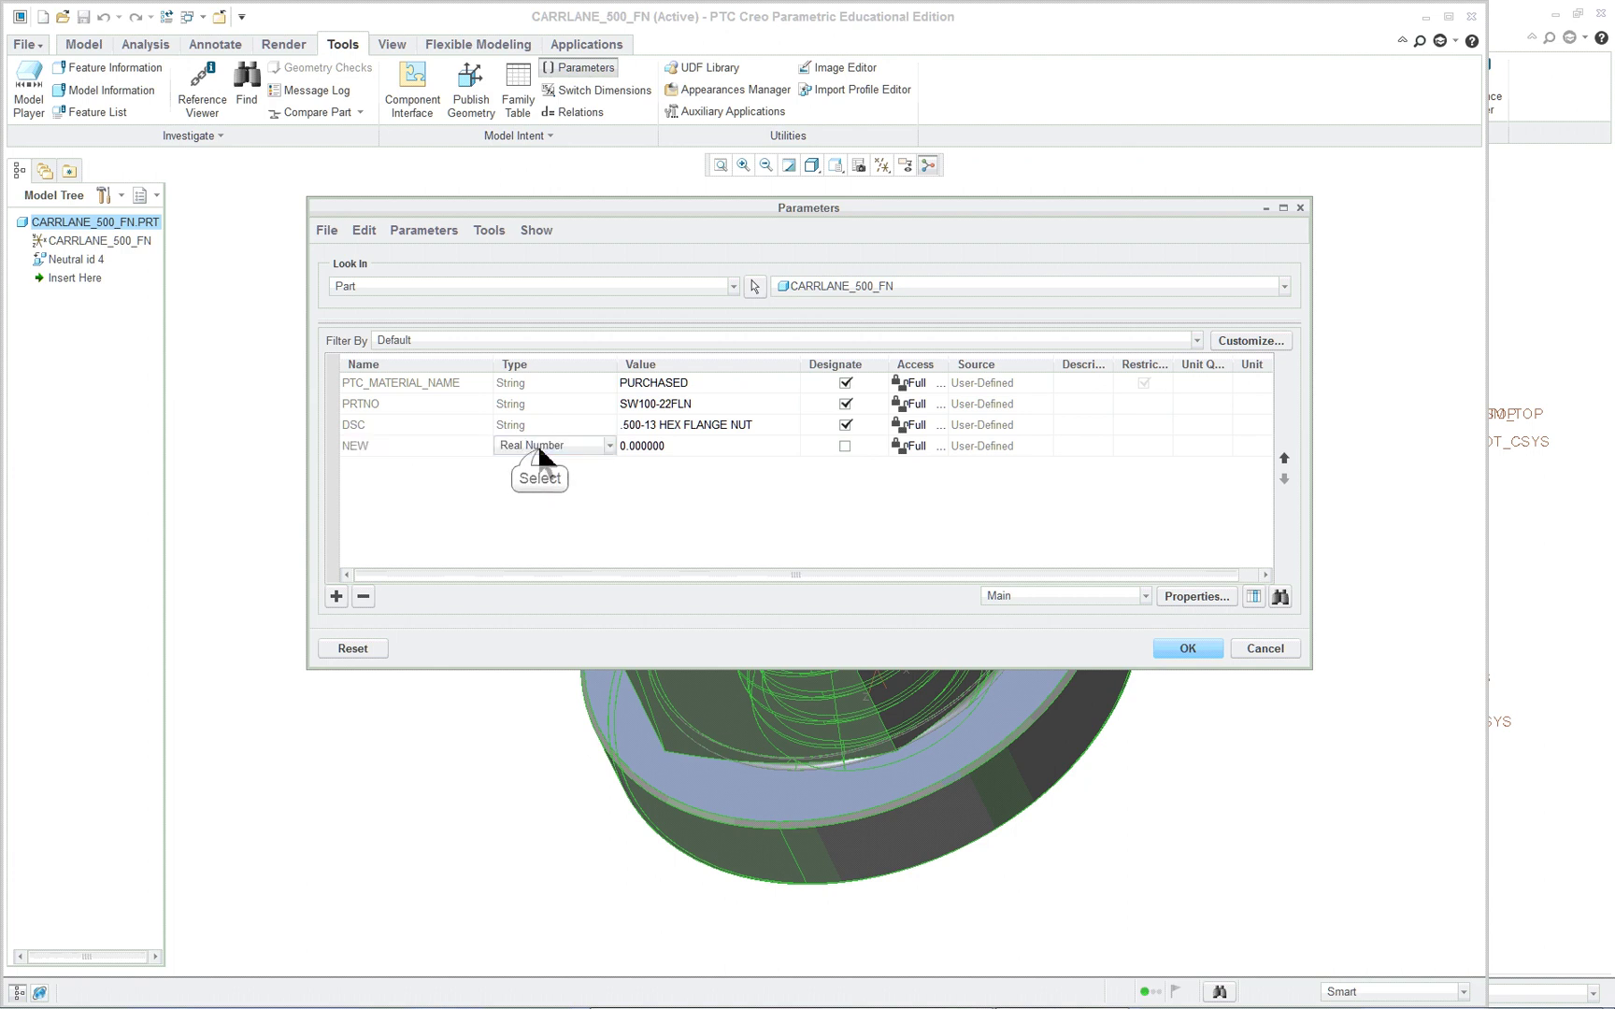
click(612, 446)
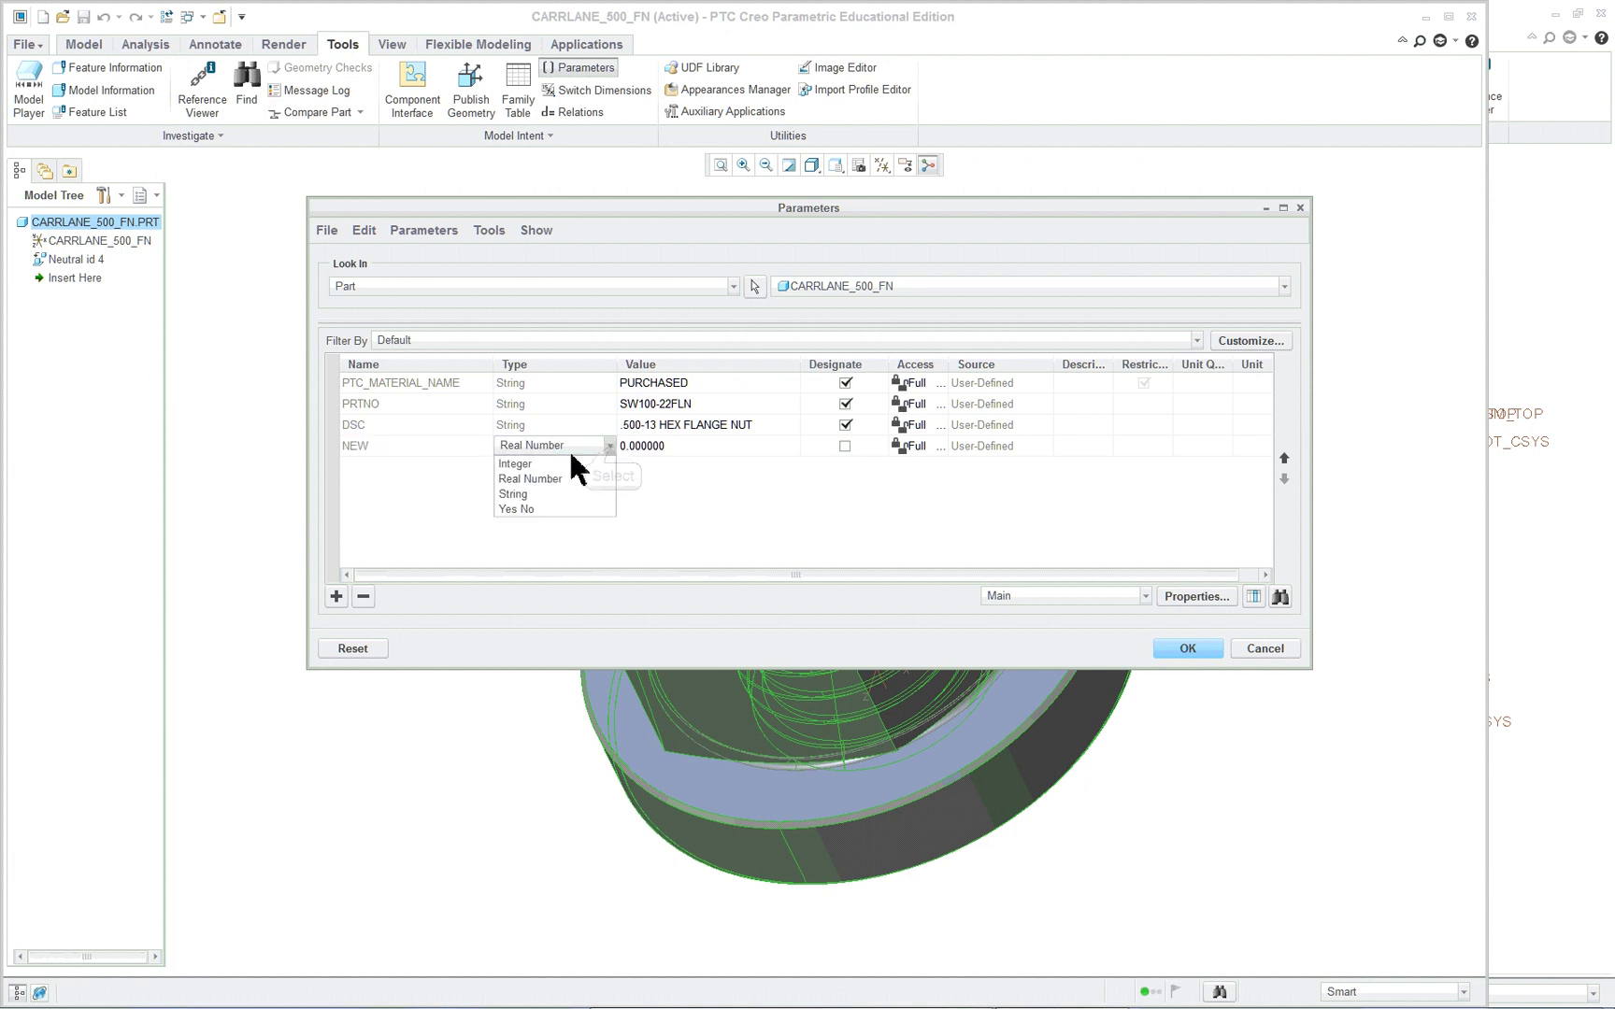
click(513, 493)
click(659, 447)
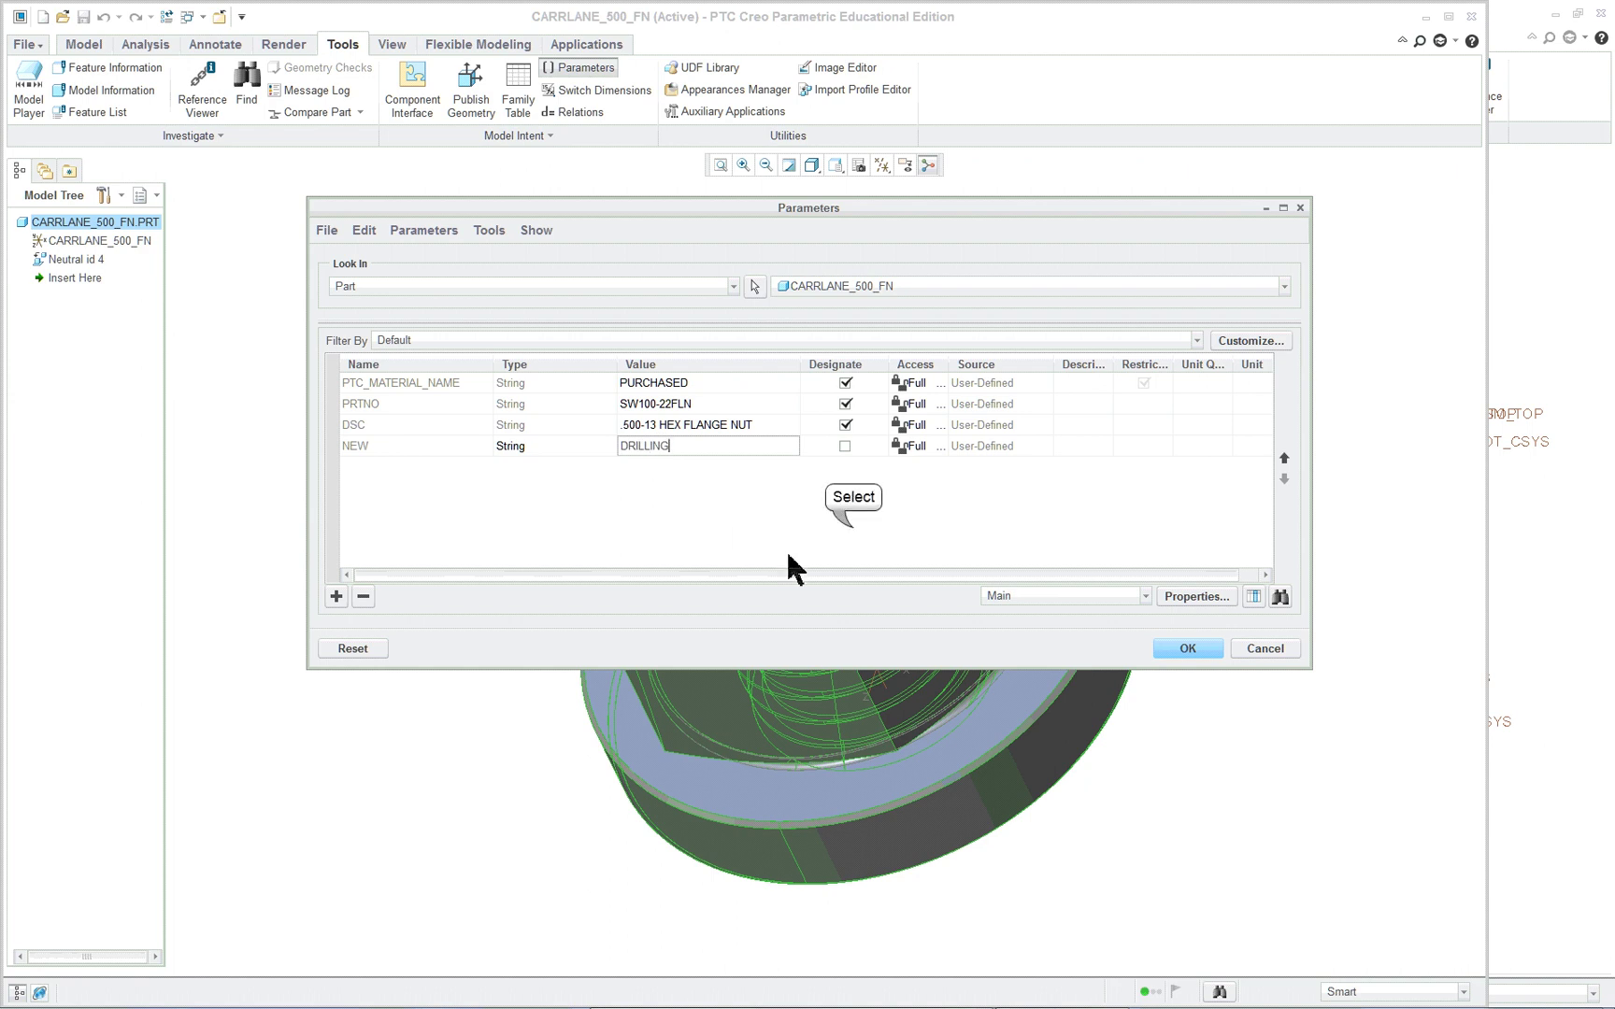
click(847, 447)
click(846, 447)
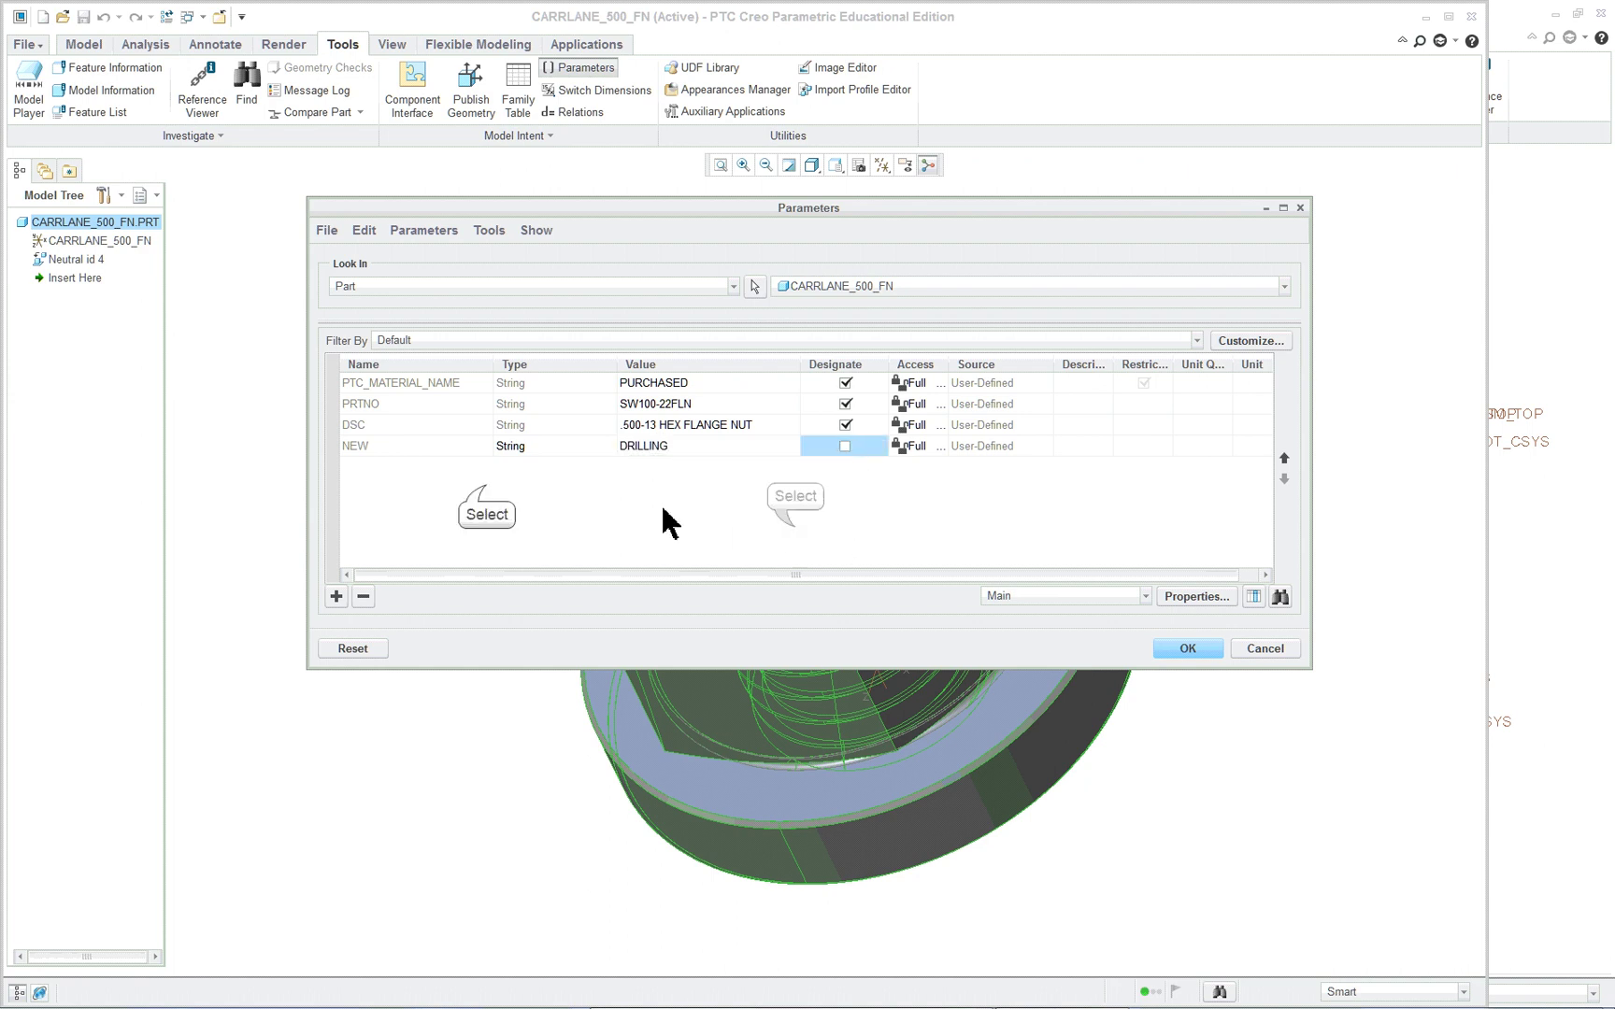
- Inspect the nut's NEW, PRTNO and DSC parameter rows, leaving the NEW name unchanged
click(389, 445)
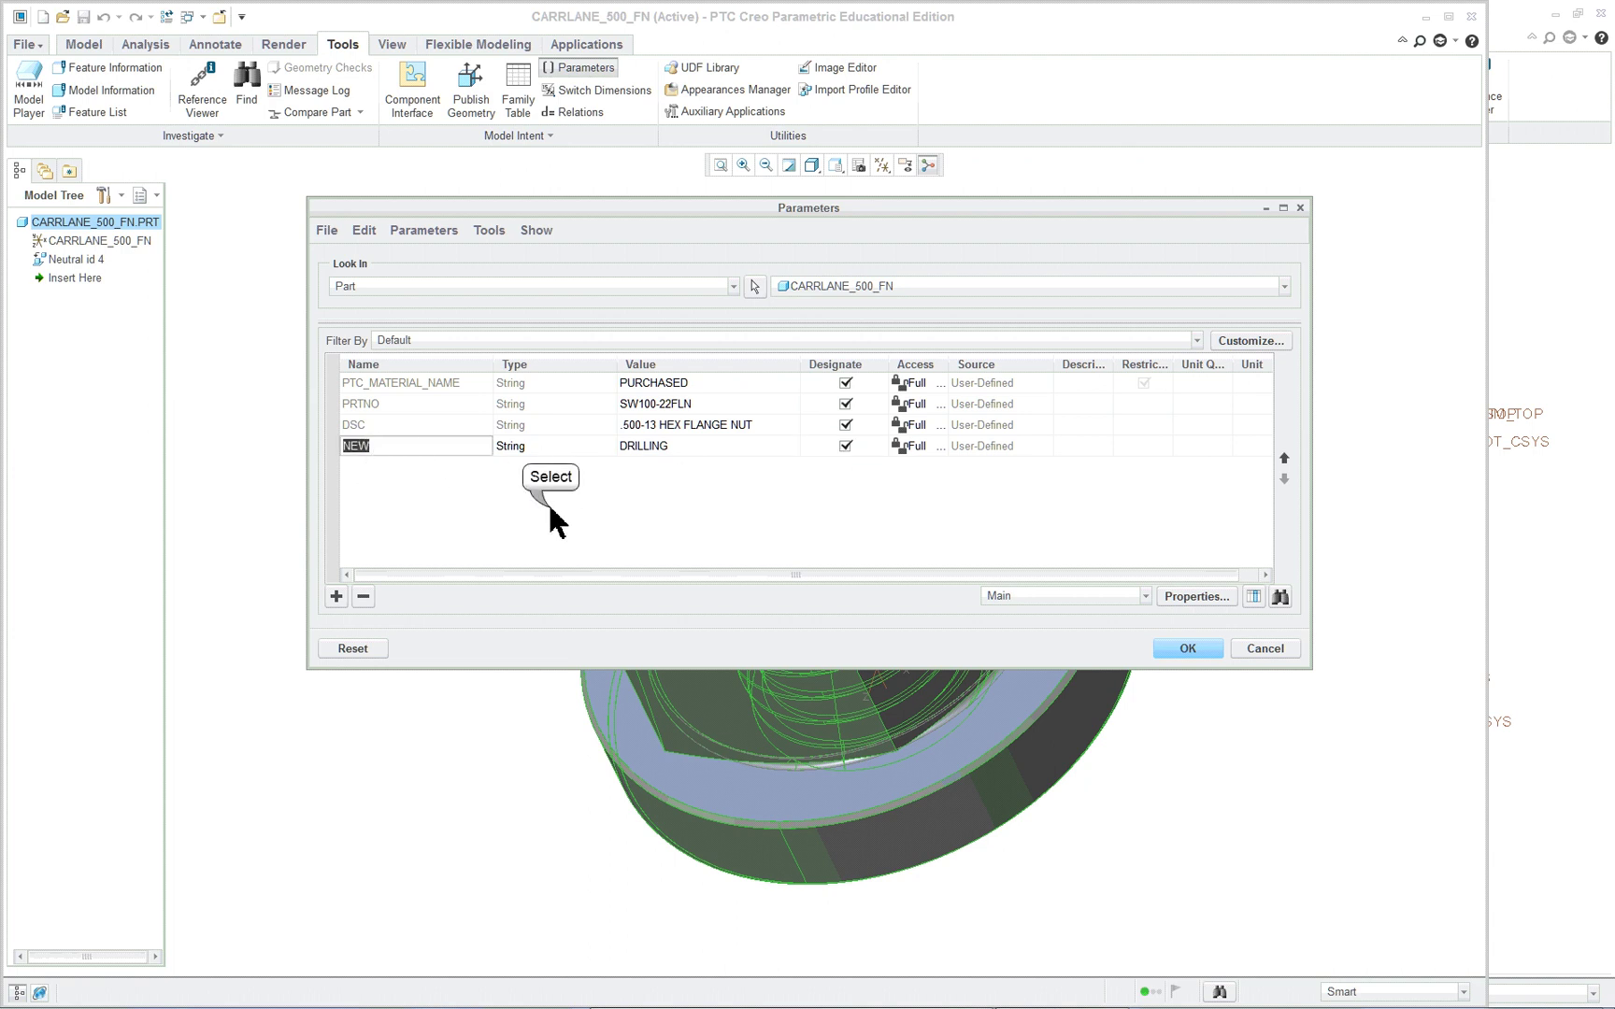
key(Tab)
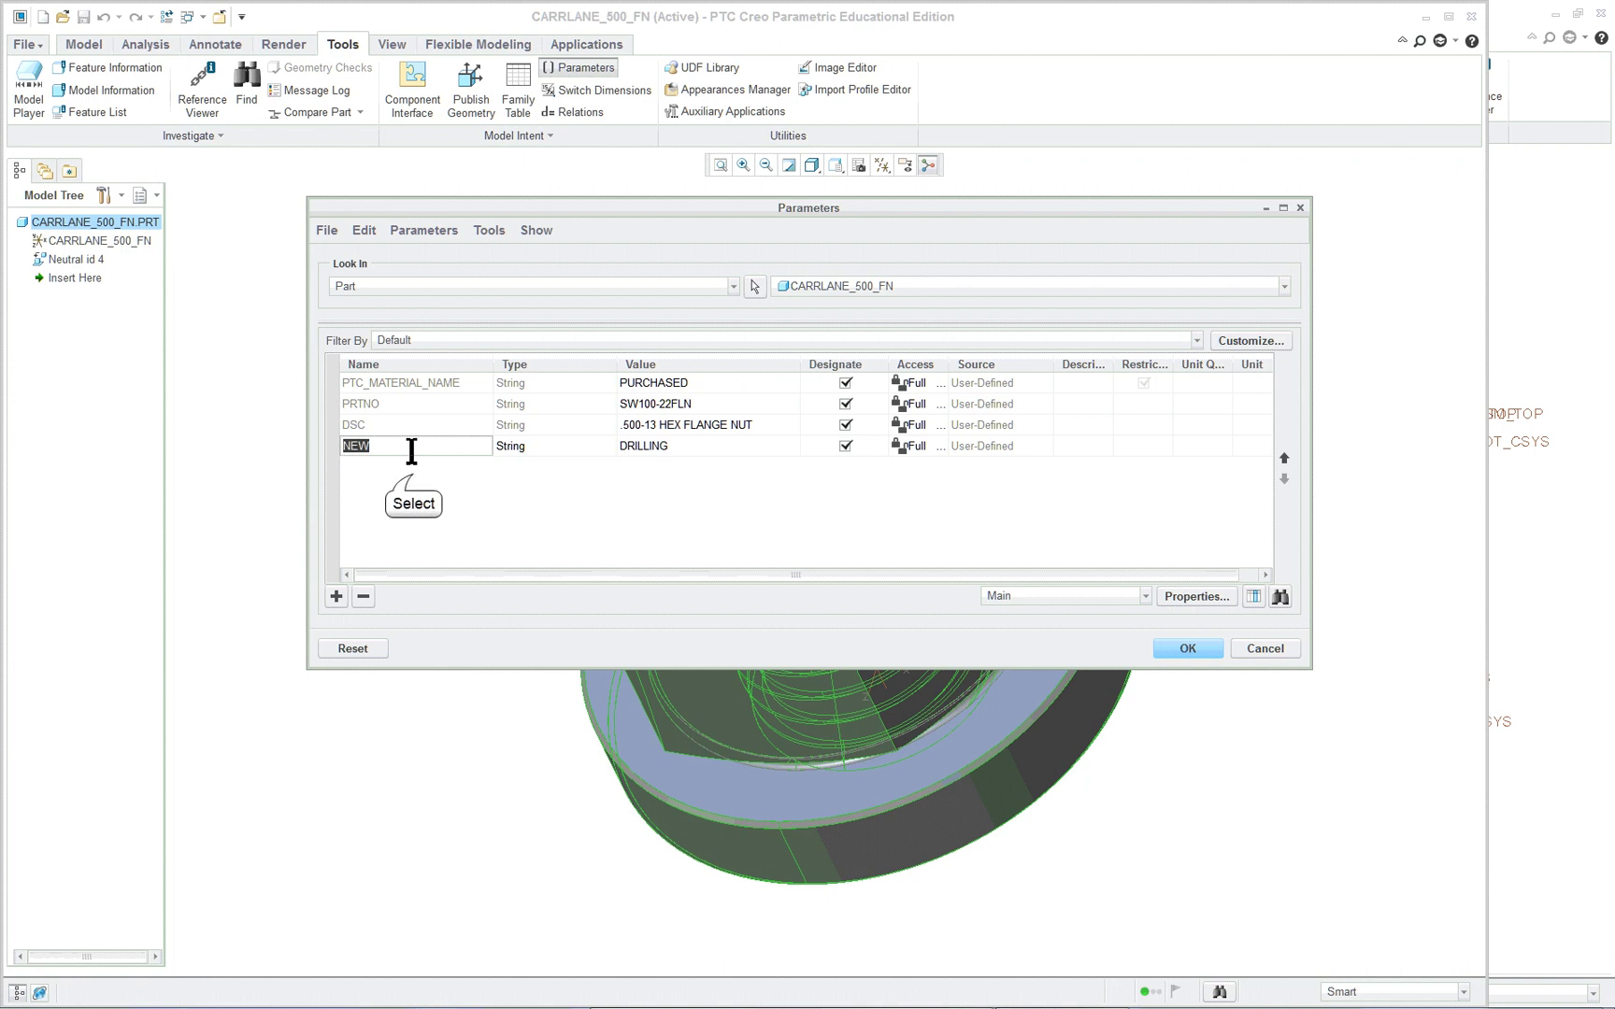
click(534, 446)
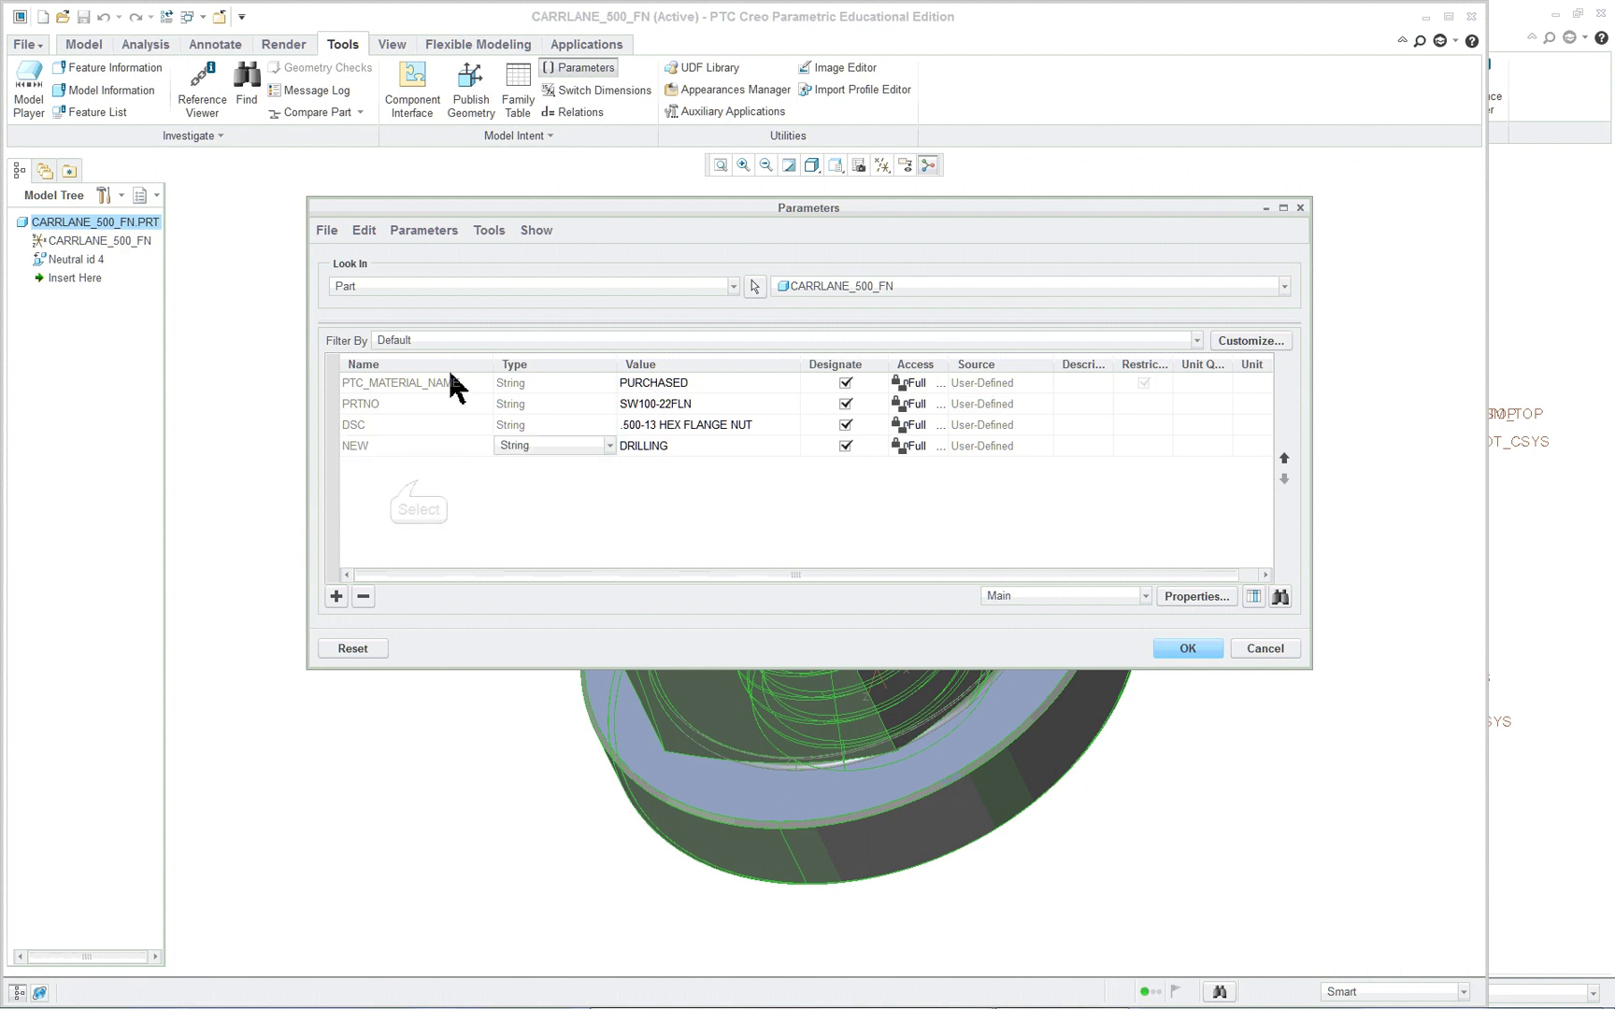
click(365, 404)
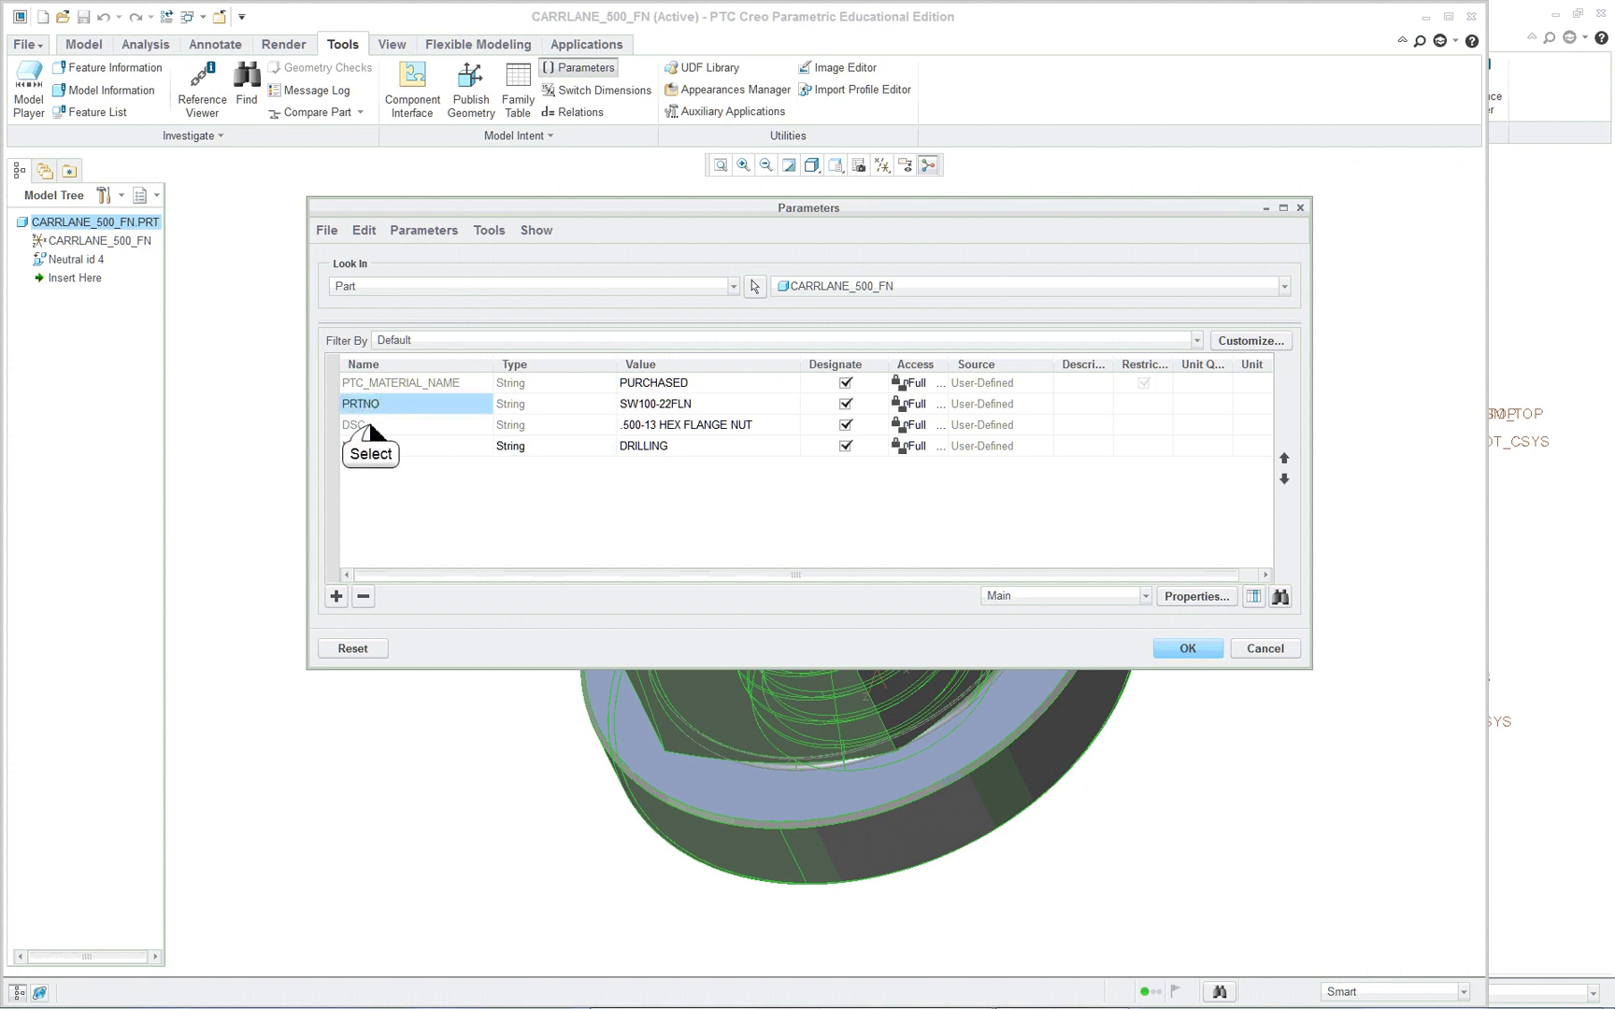
click(371, 426)
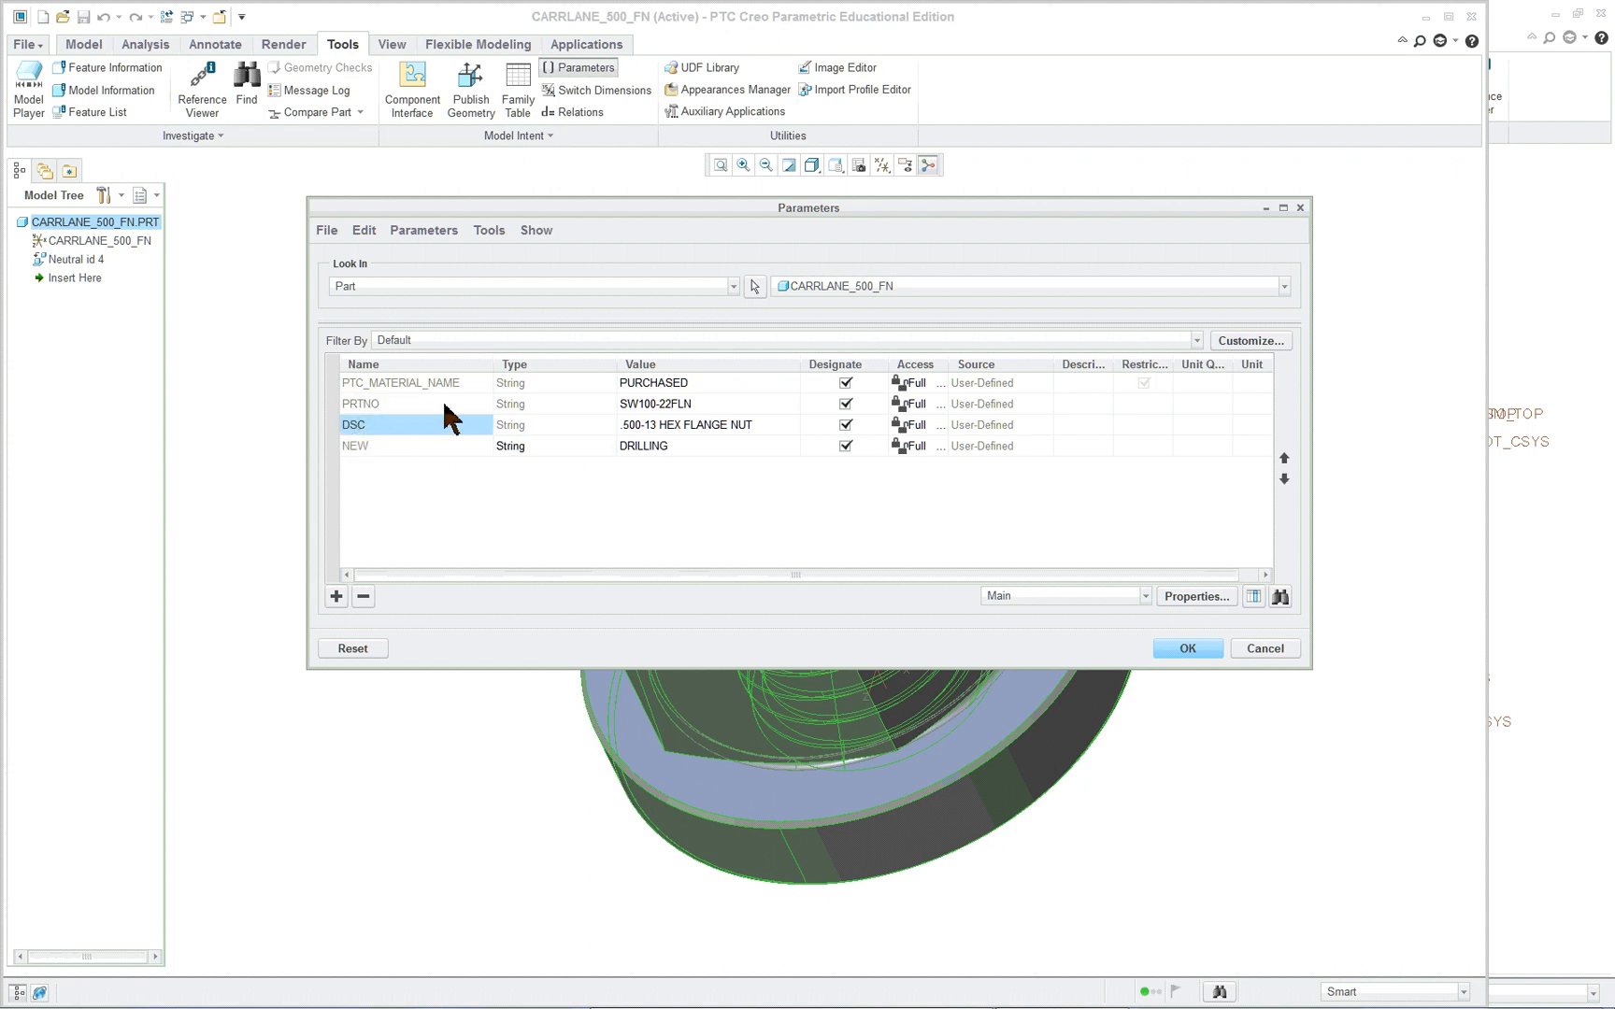
drag(621, 370, 568, 370)
double_click(365, 446)
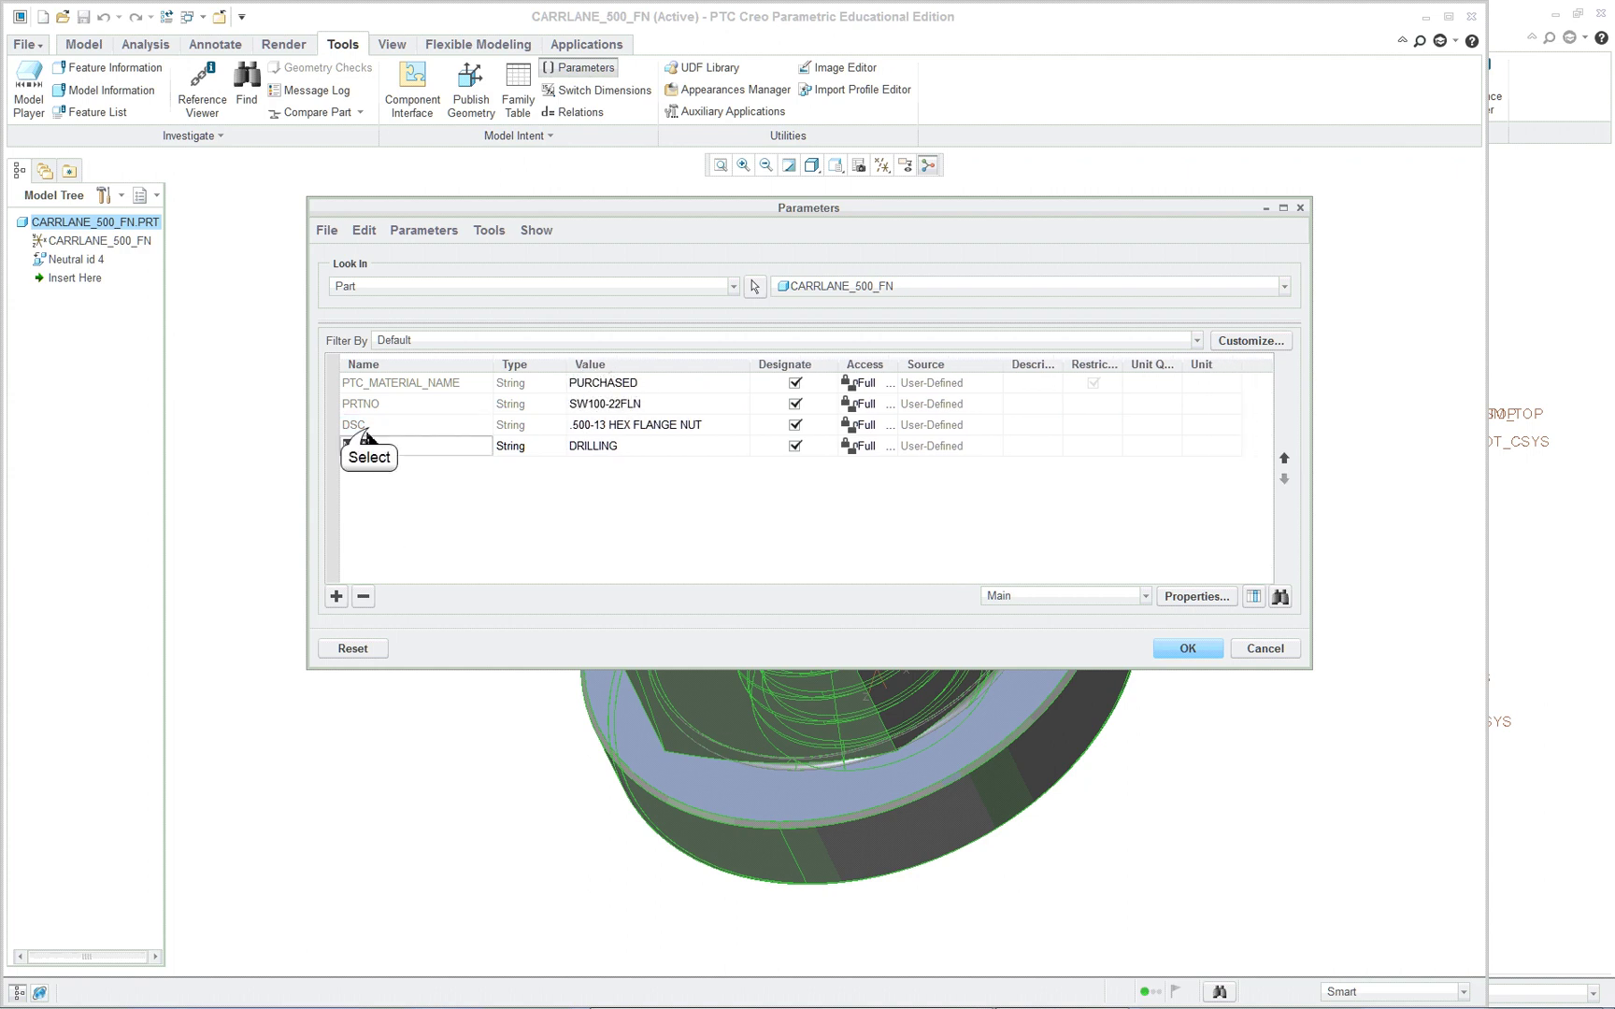
click(367, 426)
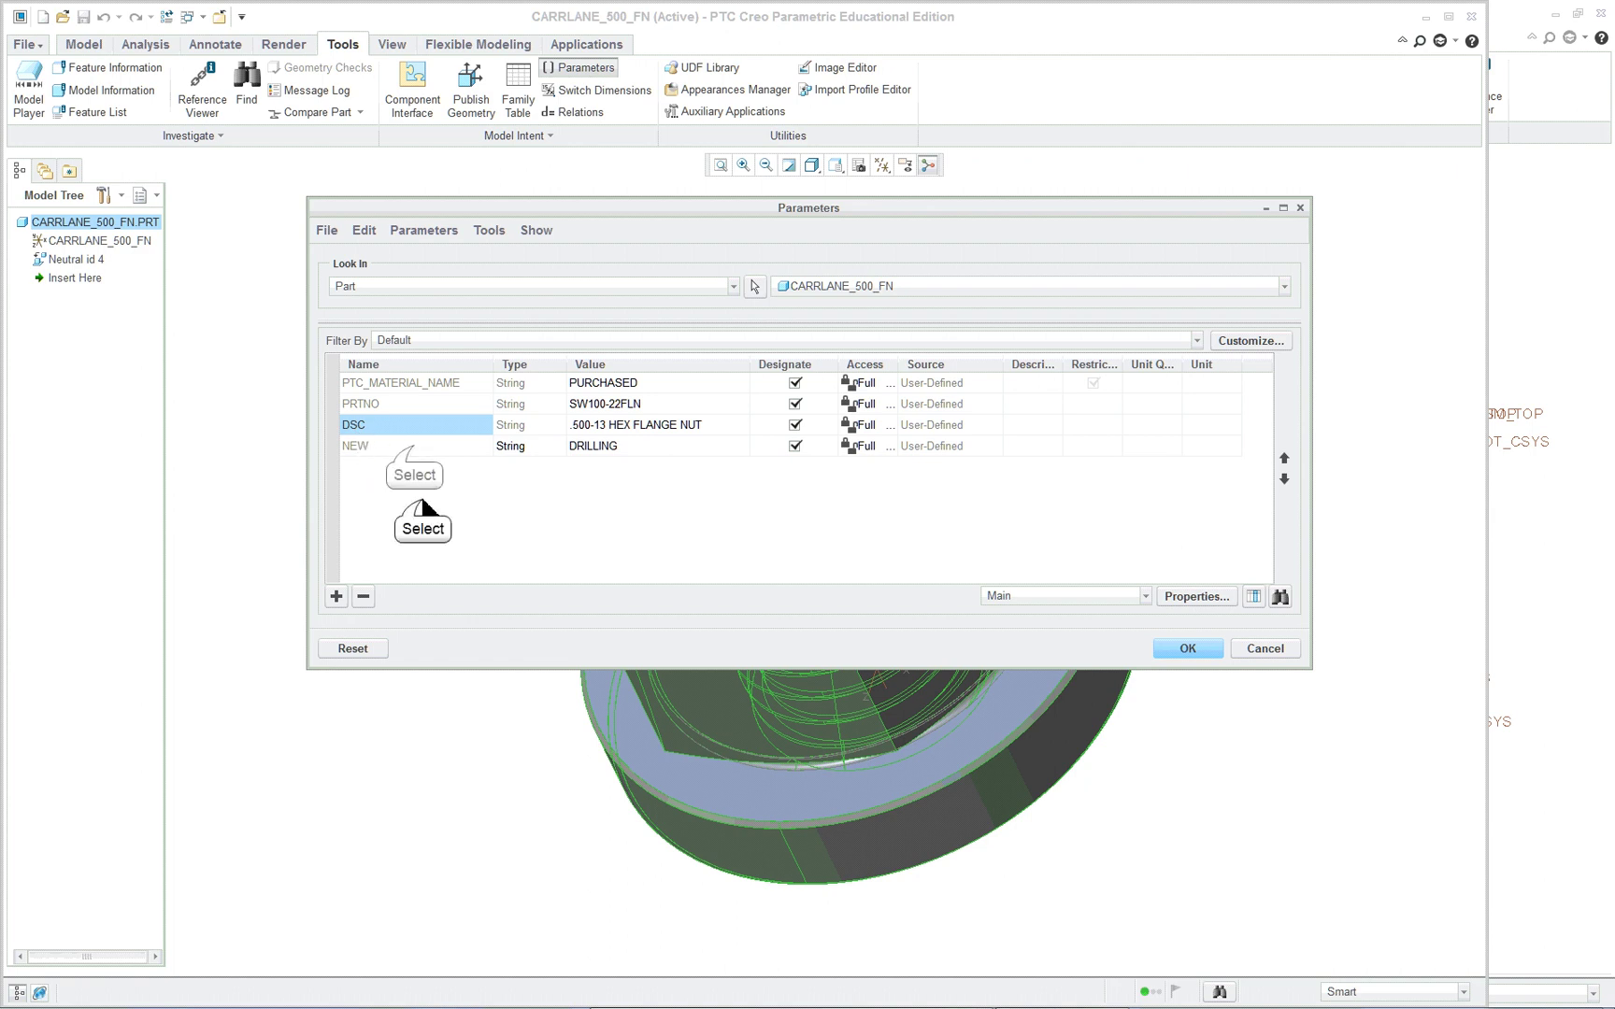
- Delete the NEW parameter through Parameters > Delete Parameter(s) and confirm with OK
double_click(416, 447)
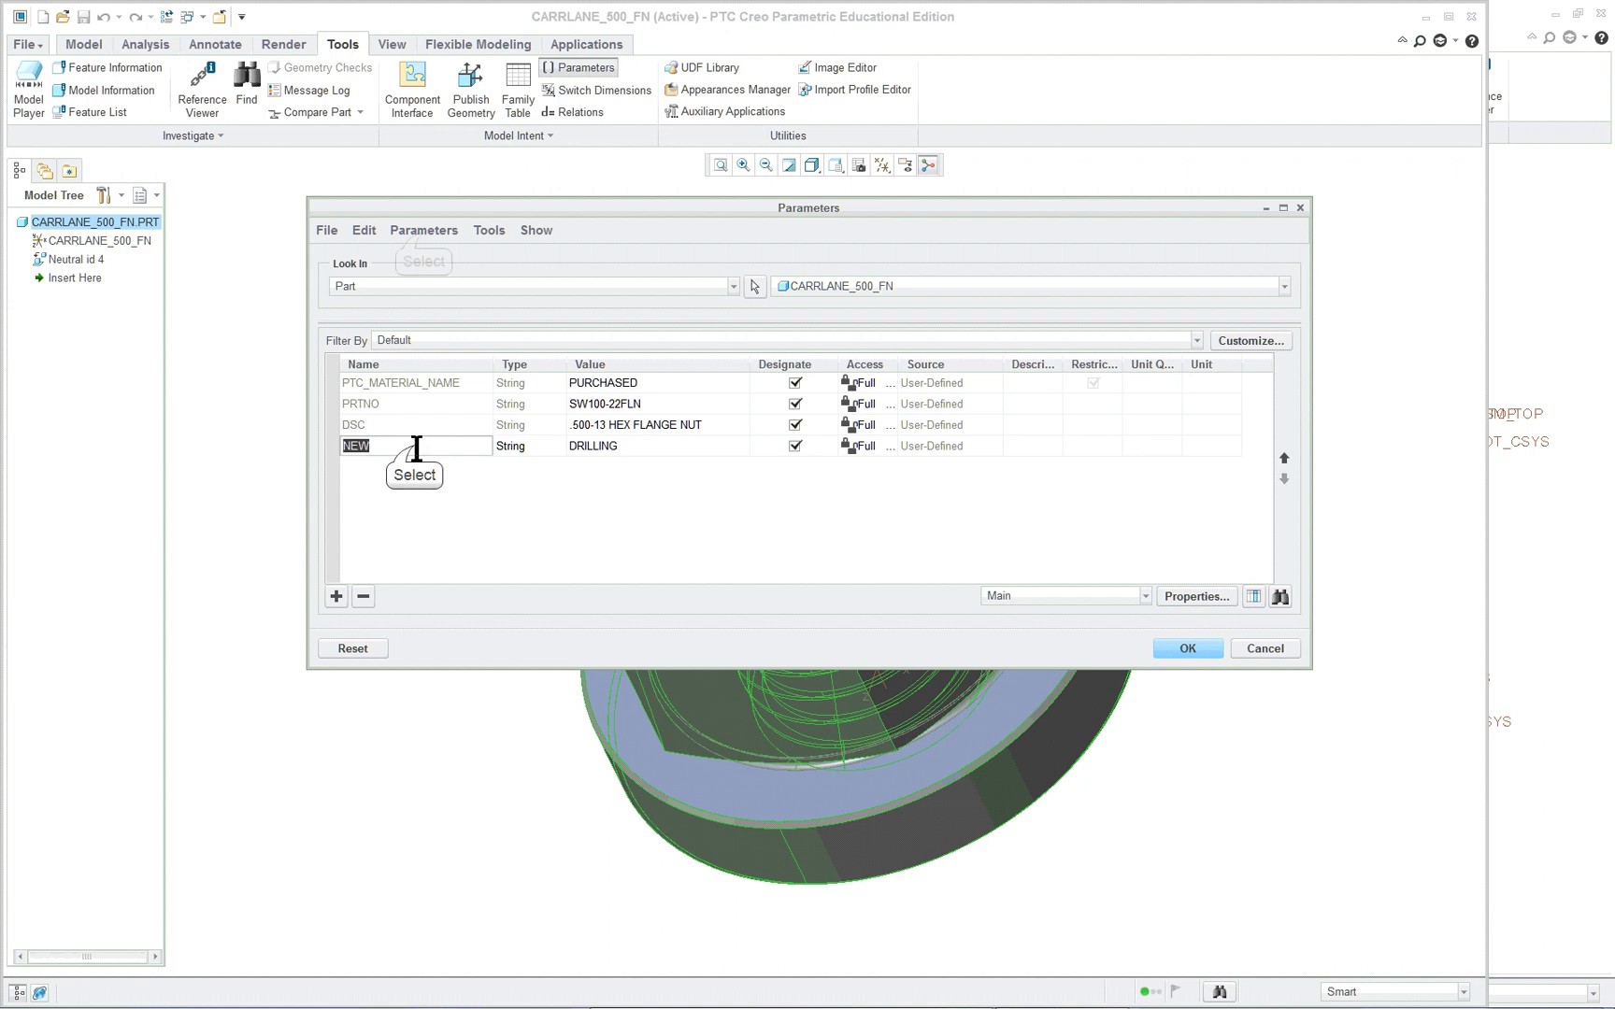
click(426, 231)
click(453, 295)
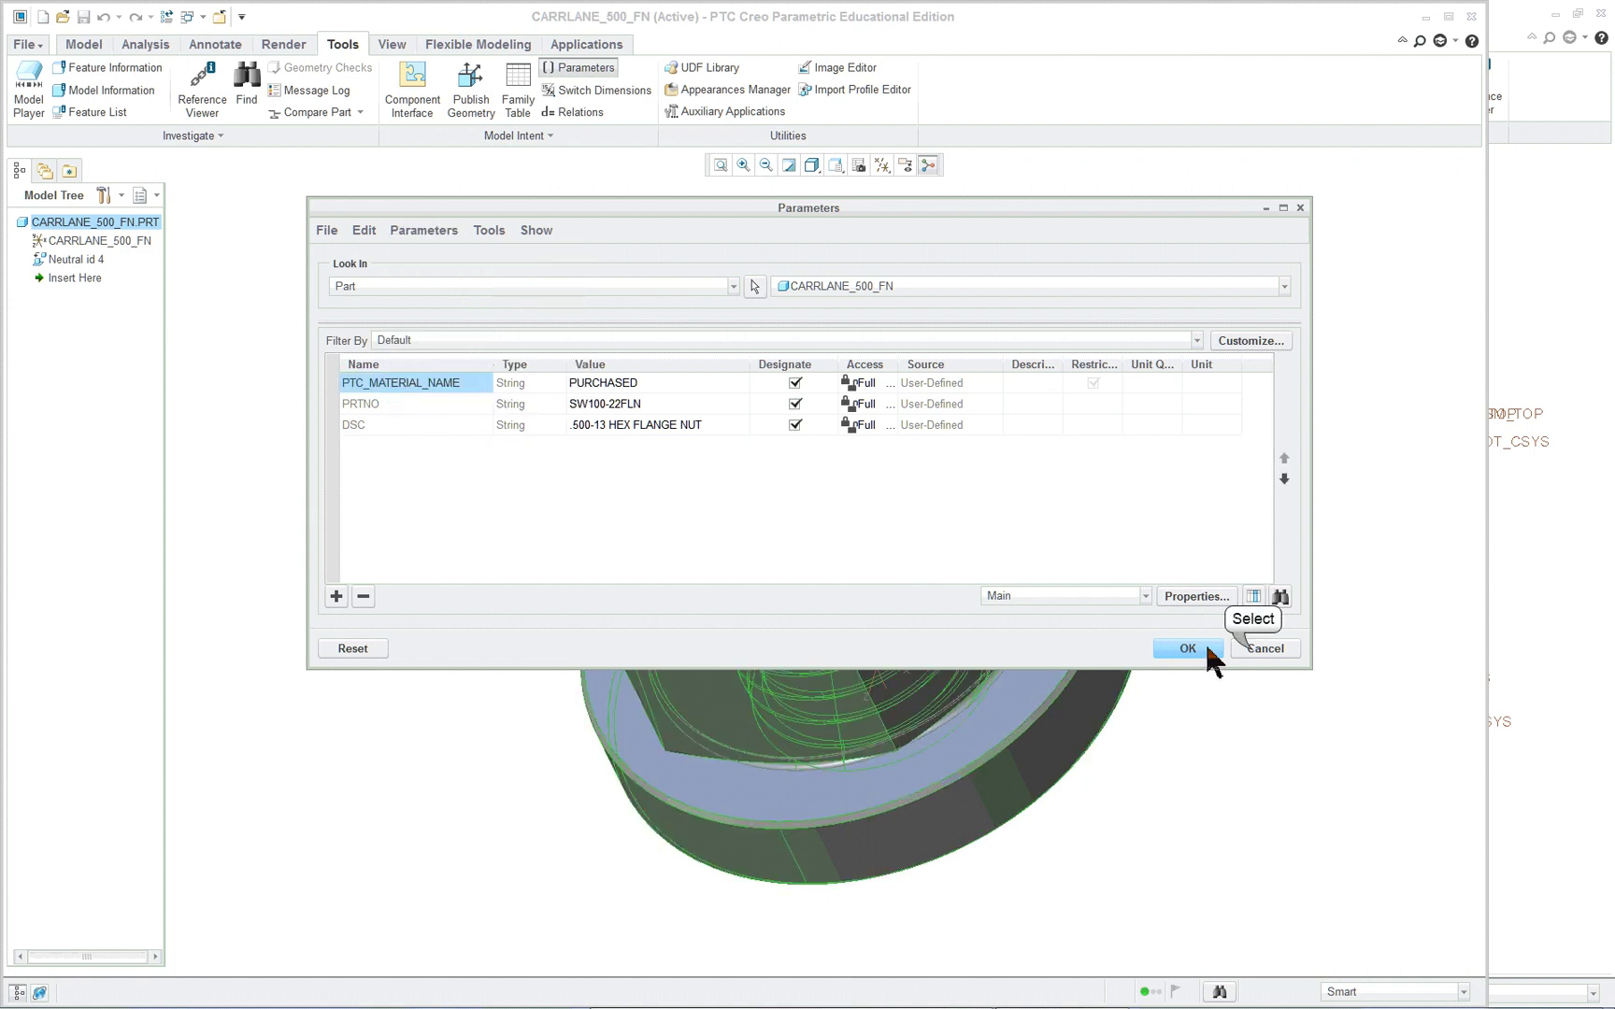
click(1263, 648)
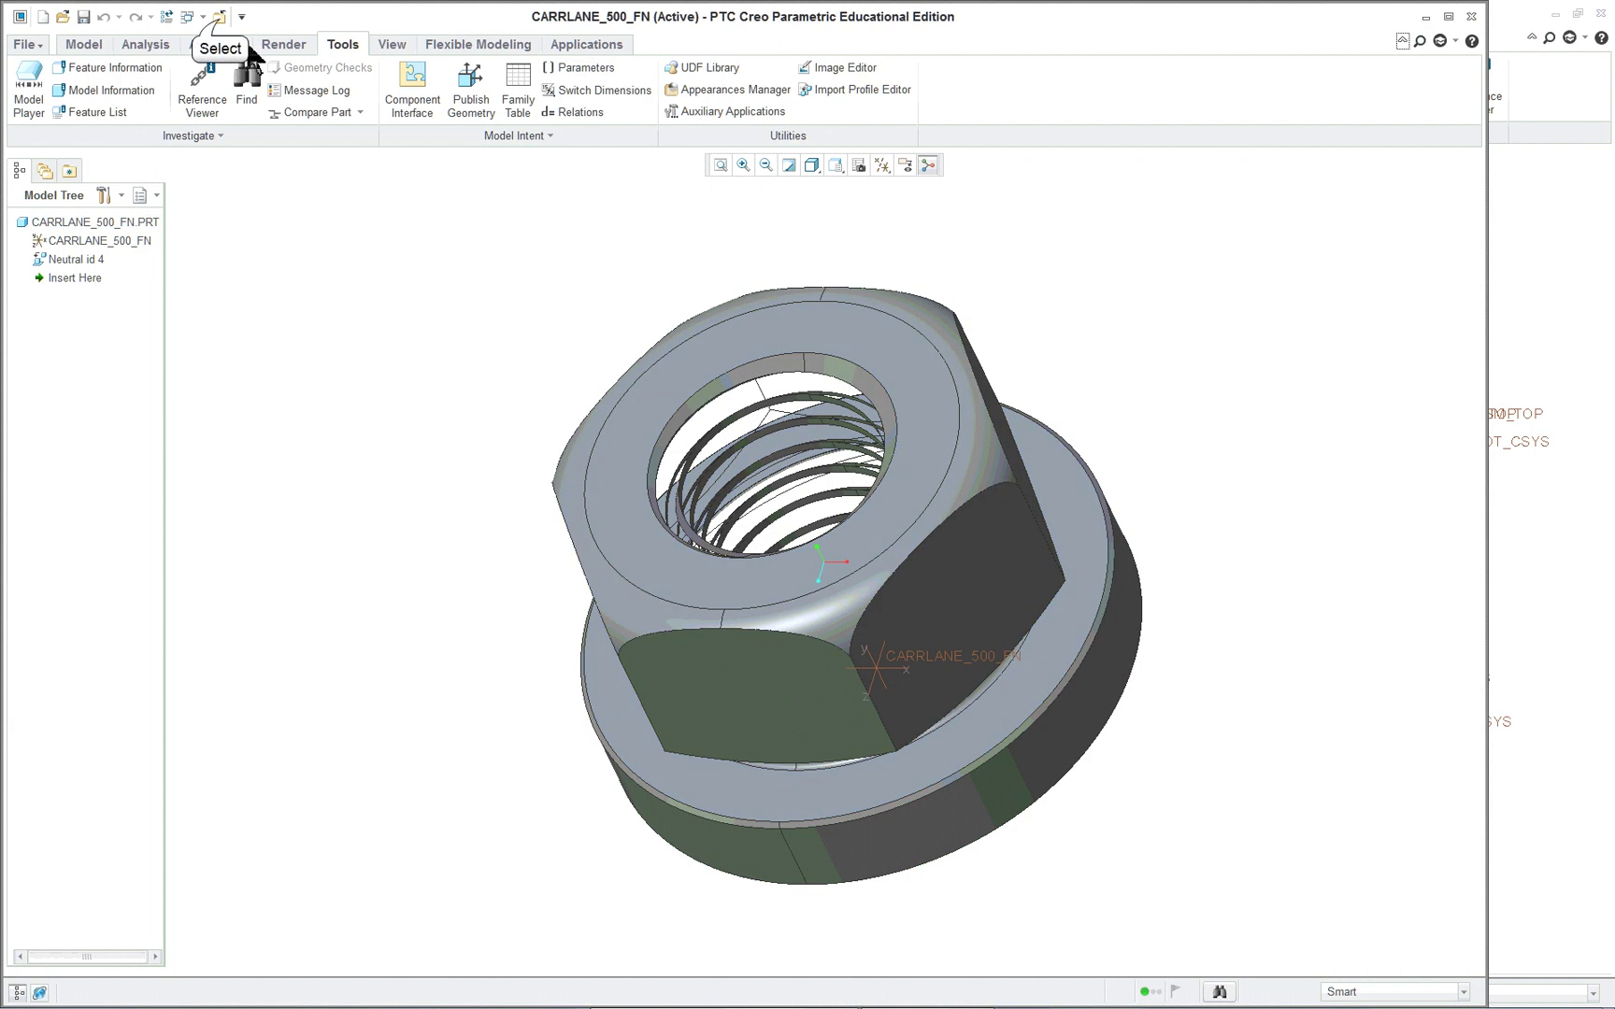
- Close the flange nut and open CARRLANE-12-13350_STUD in its own window
click(221, 19)
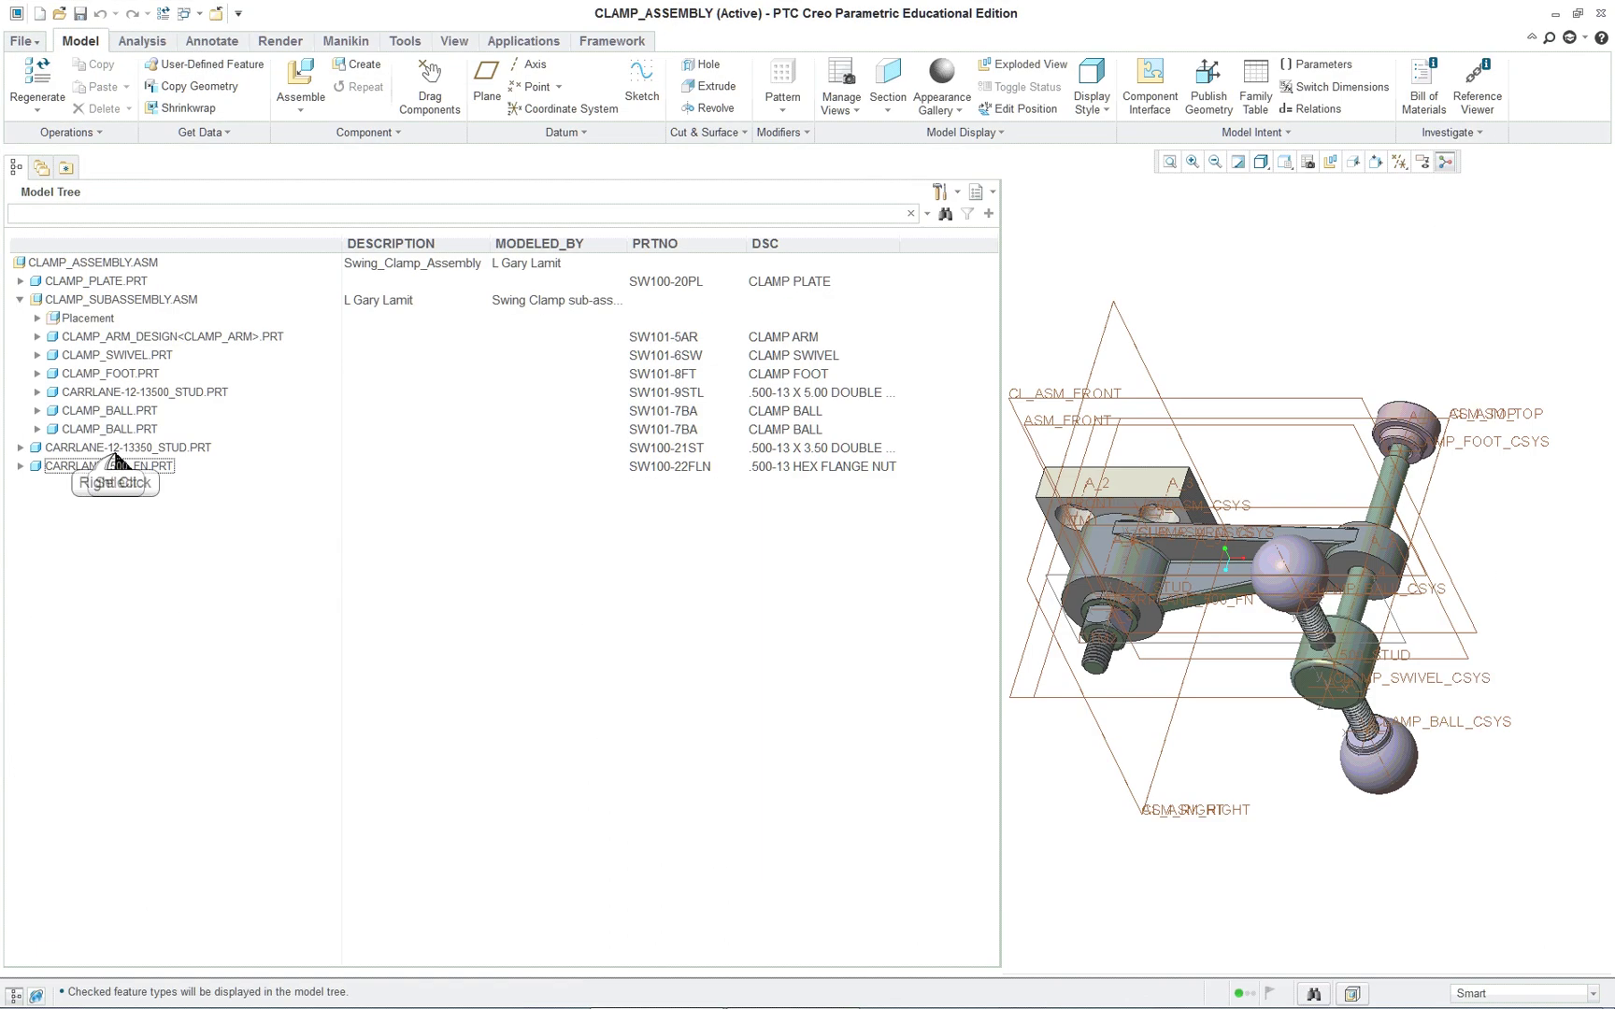
right_click(116, 451)
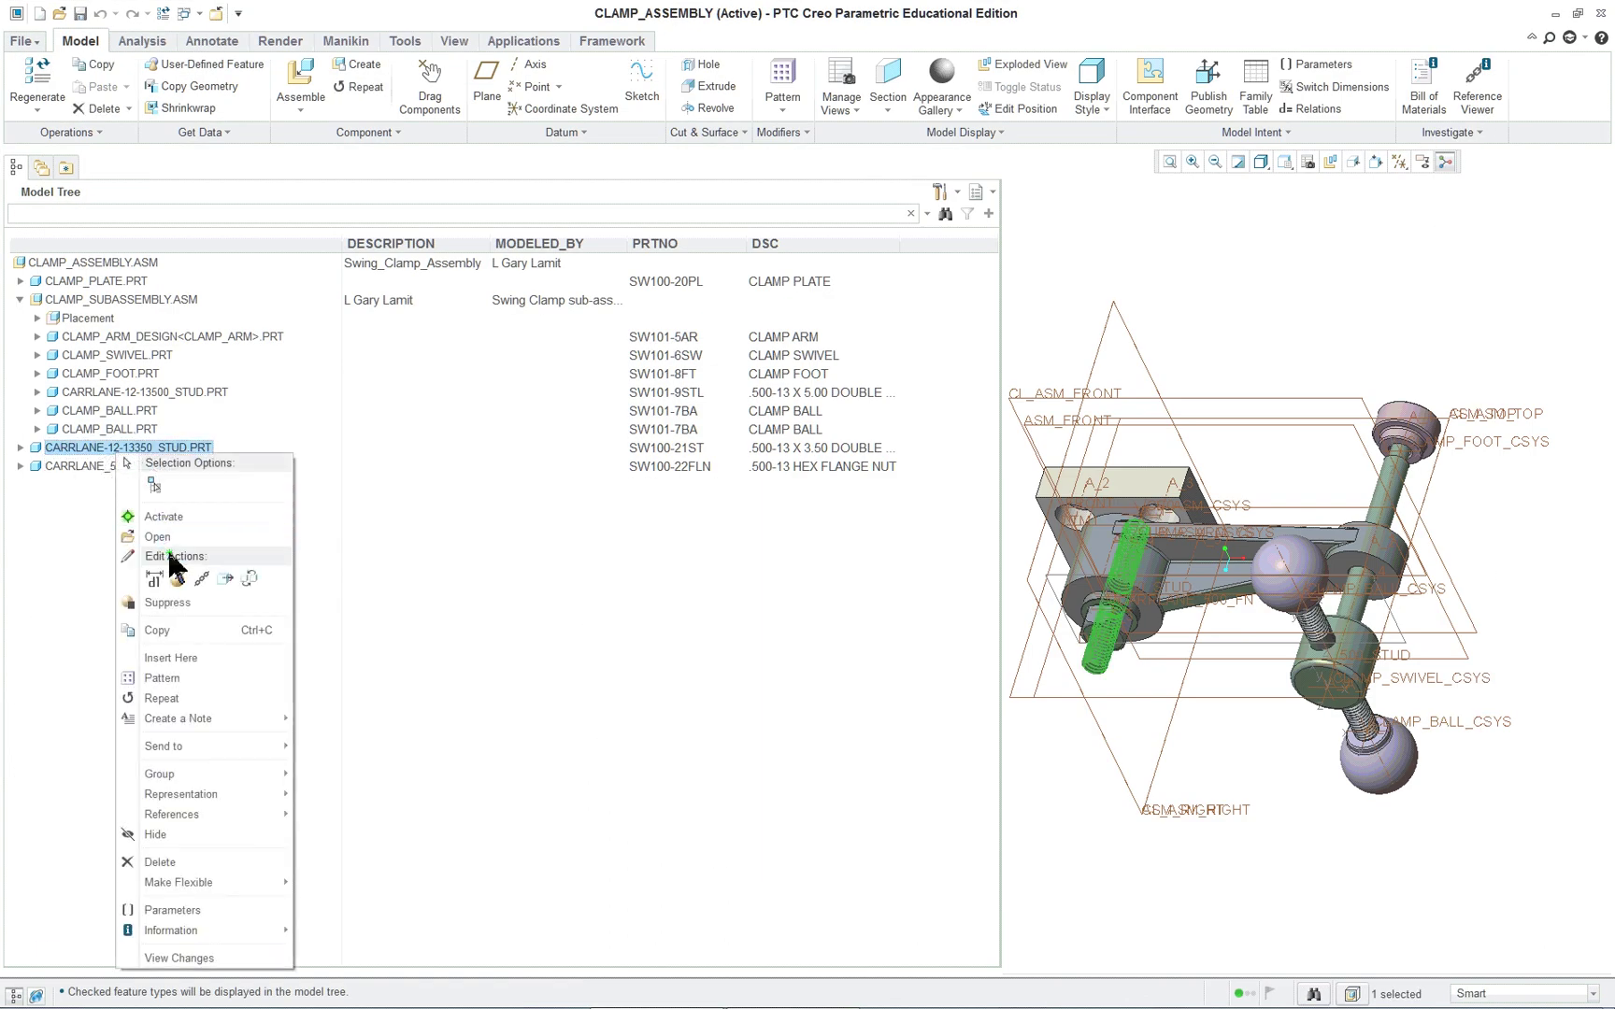
click(157, 537)
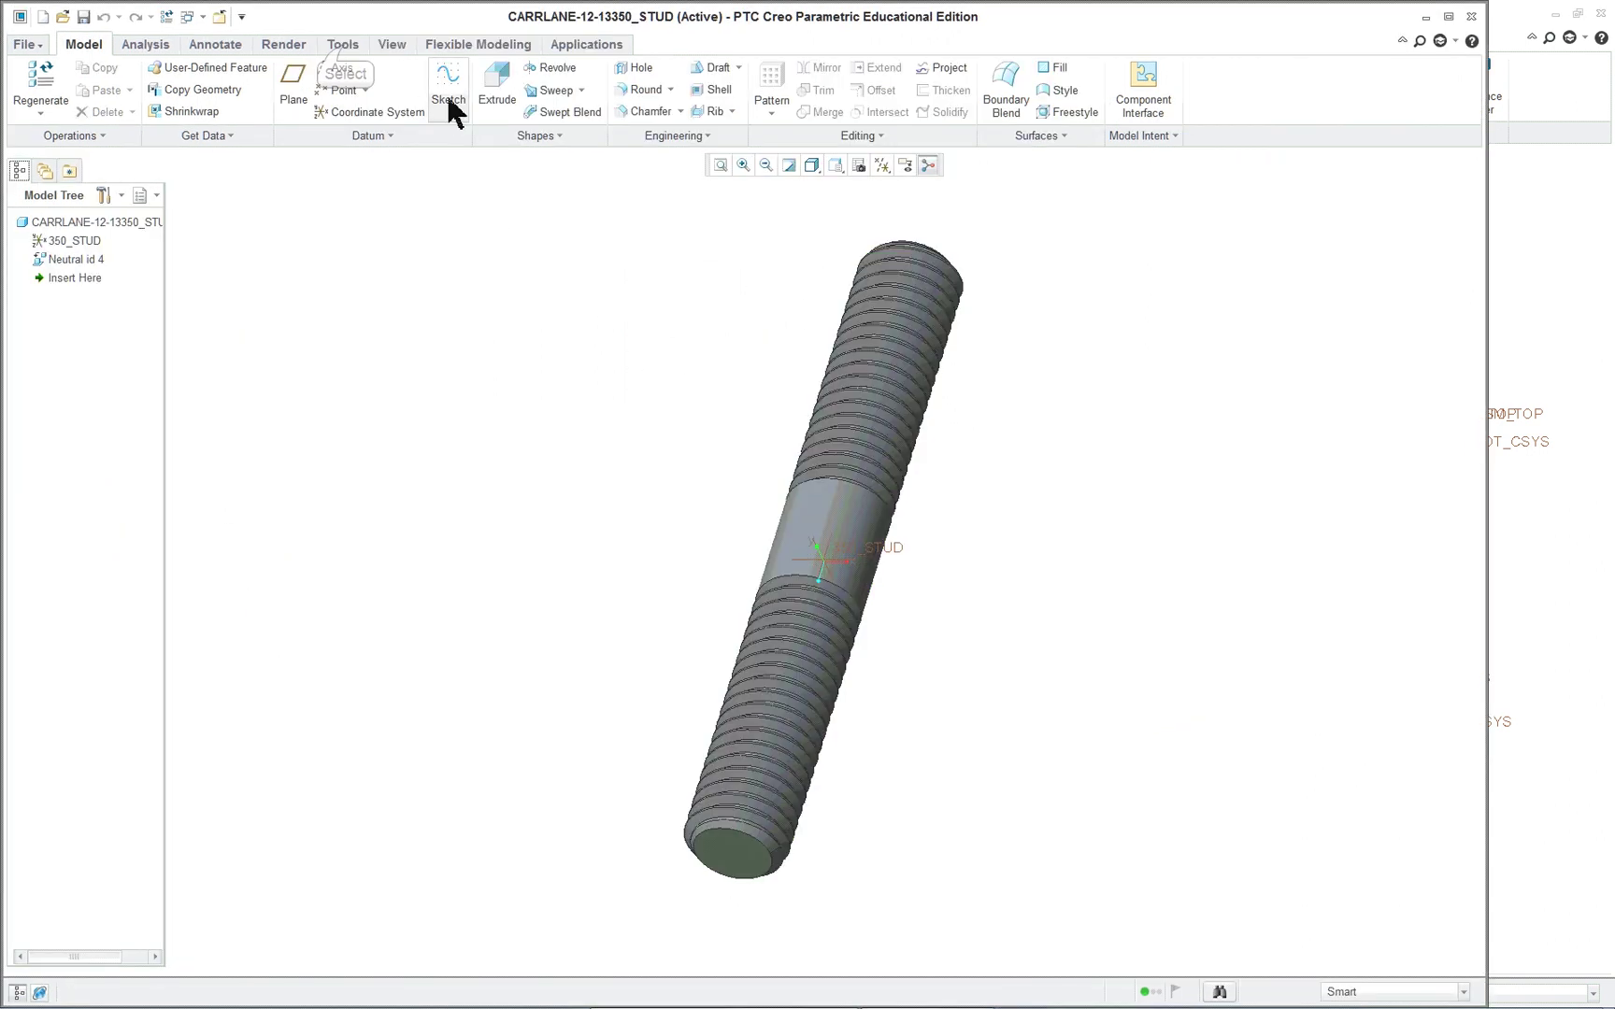
- Review the stud's parameters with a widened Name column, closing without changes
click(342, 44)
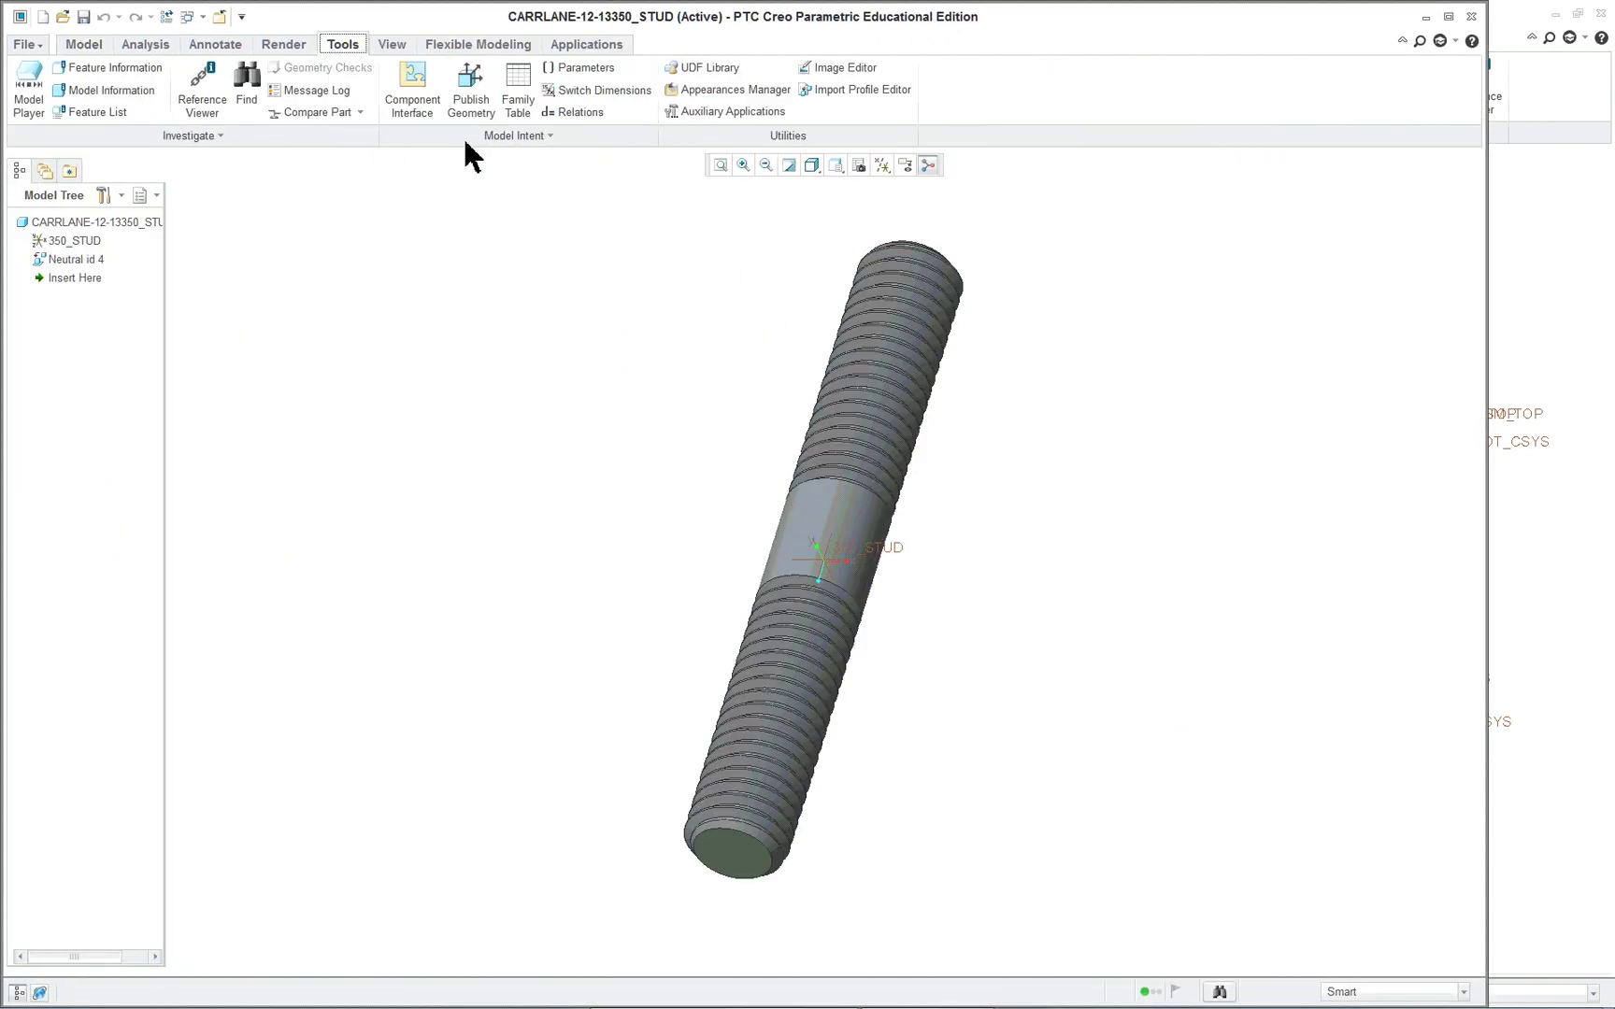
click(580, 68)
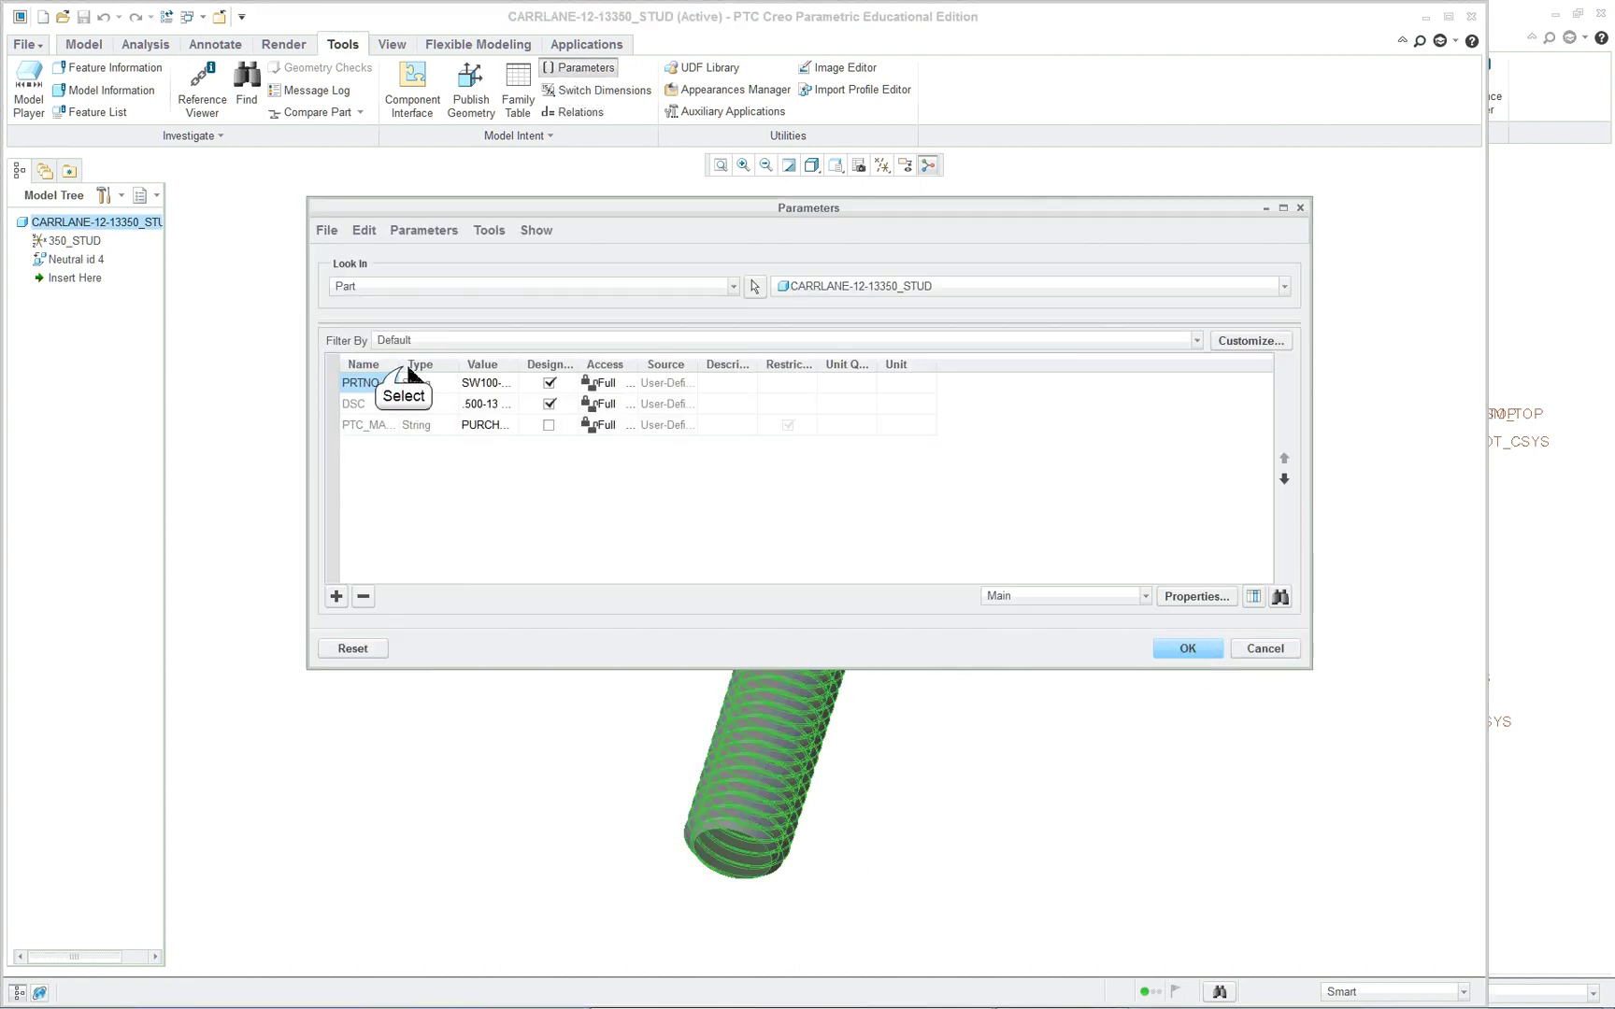
drag(452, 369, 631, 366)
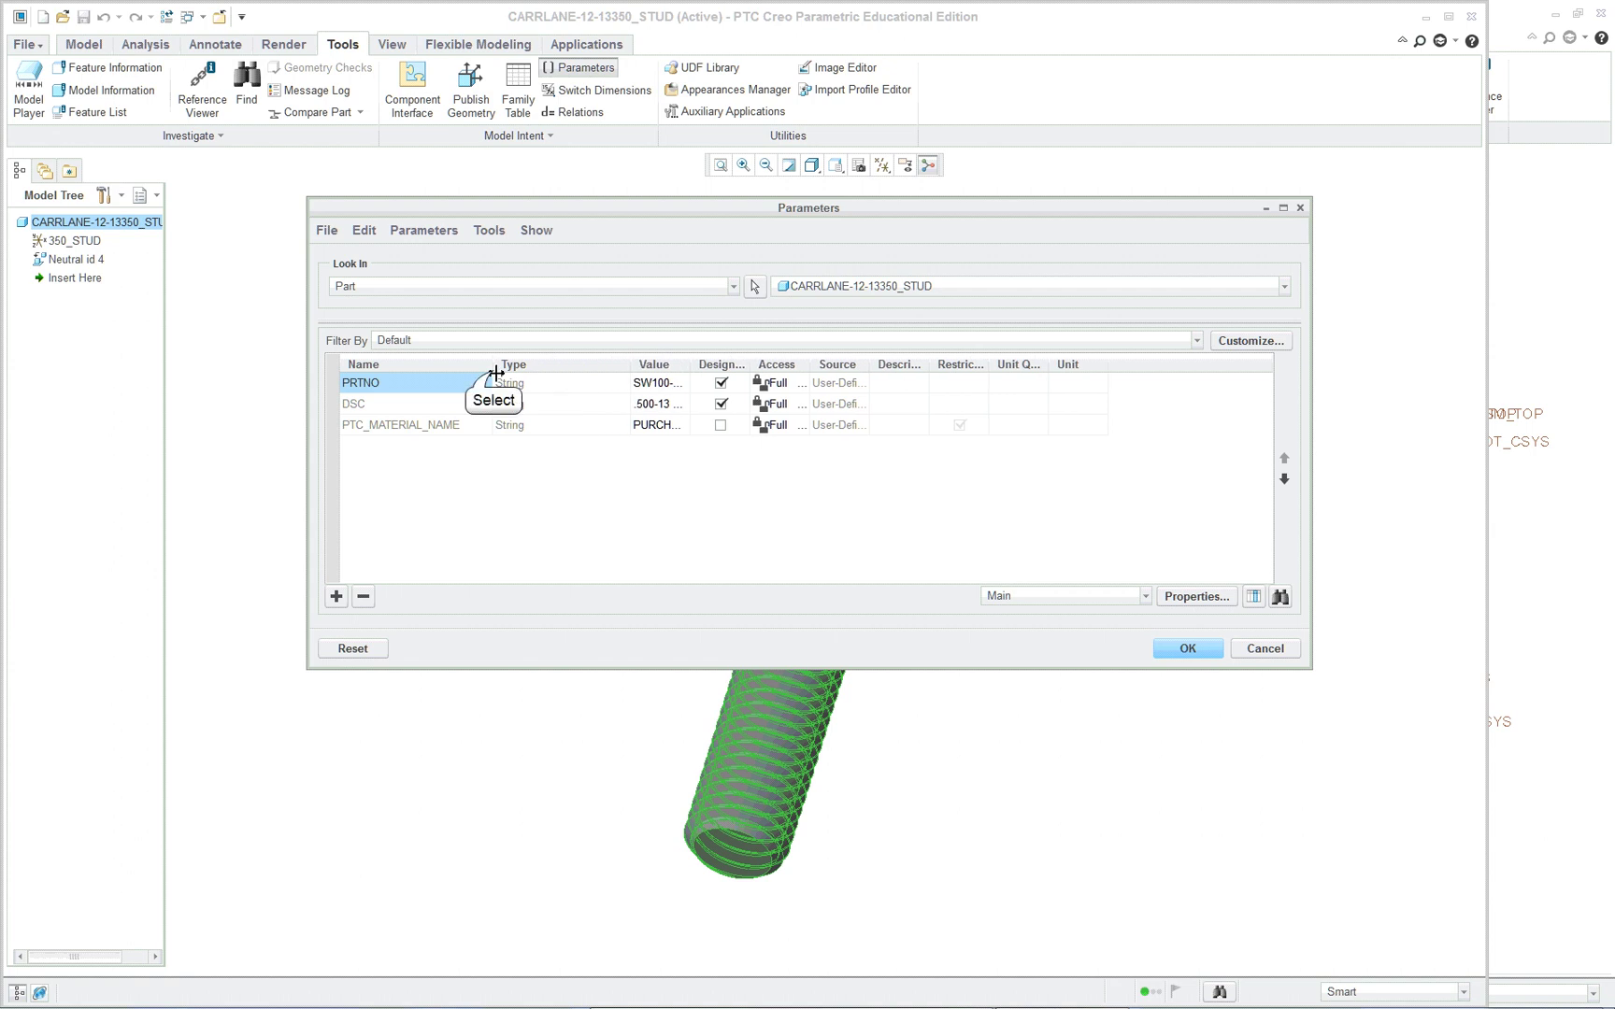
drag(496, 372, 544, 371)
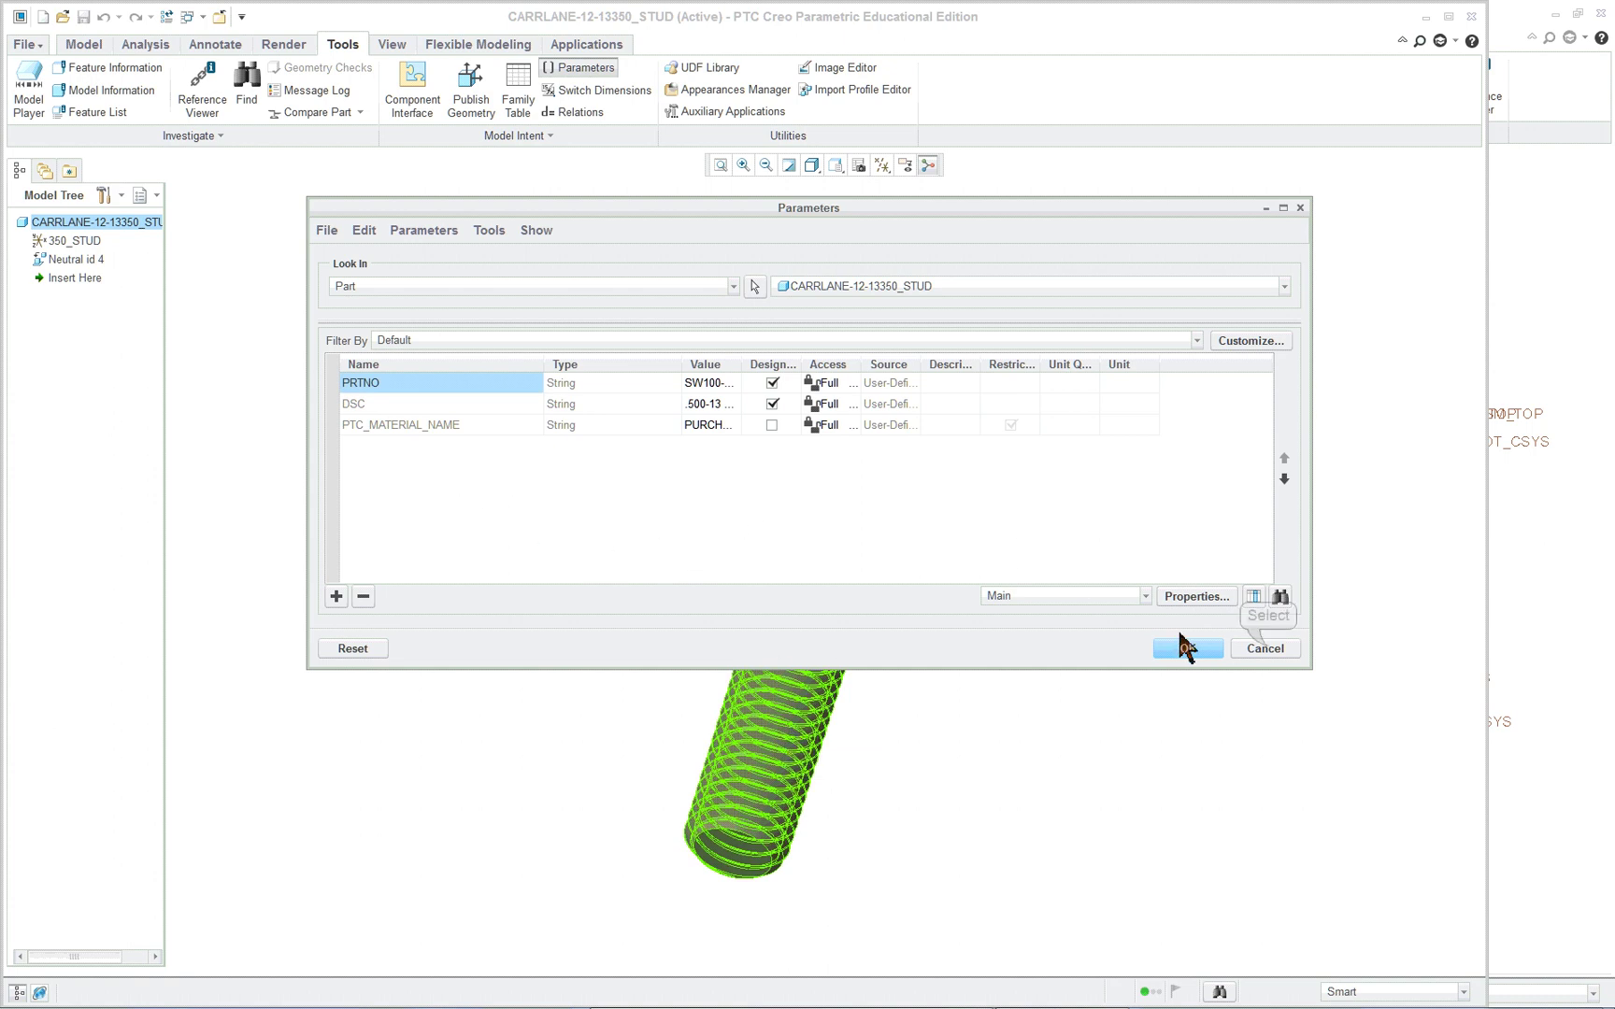
click(1266, 649)
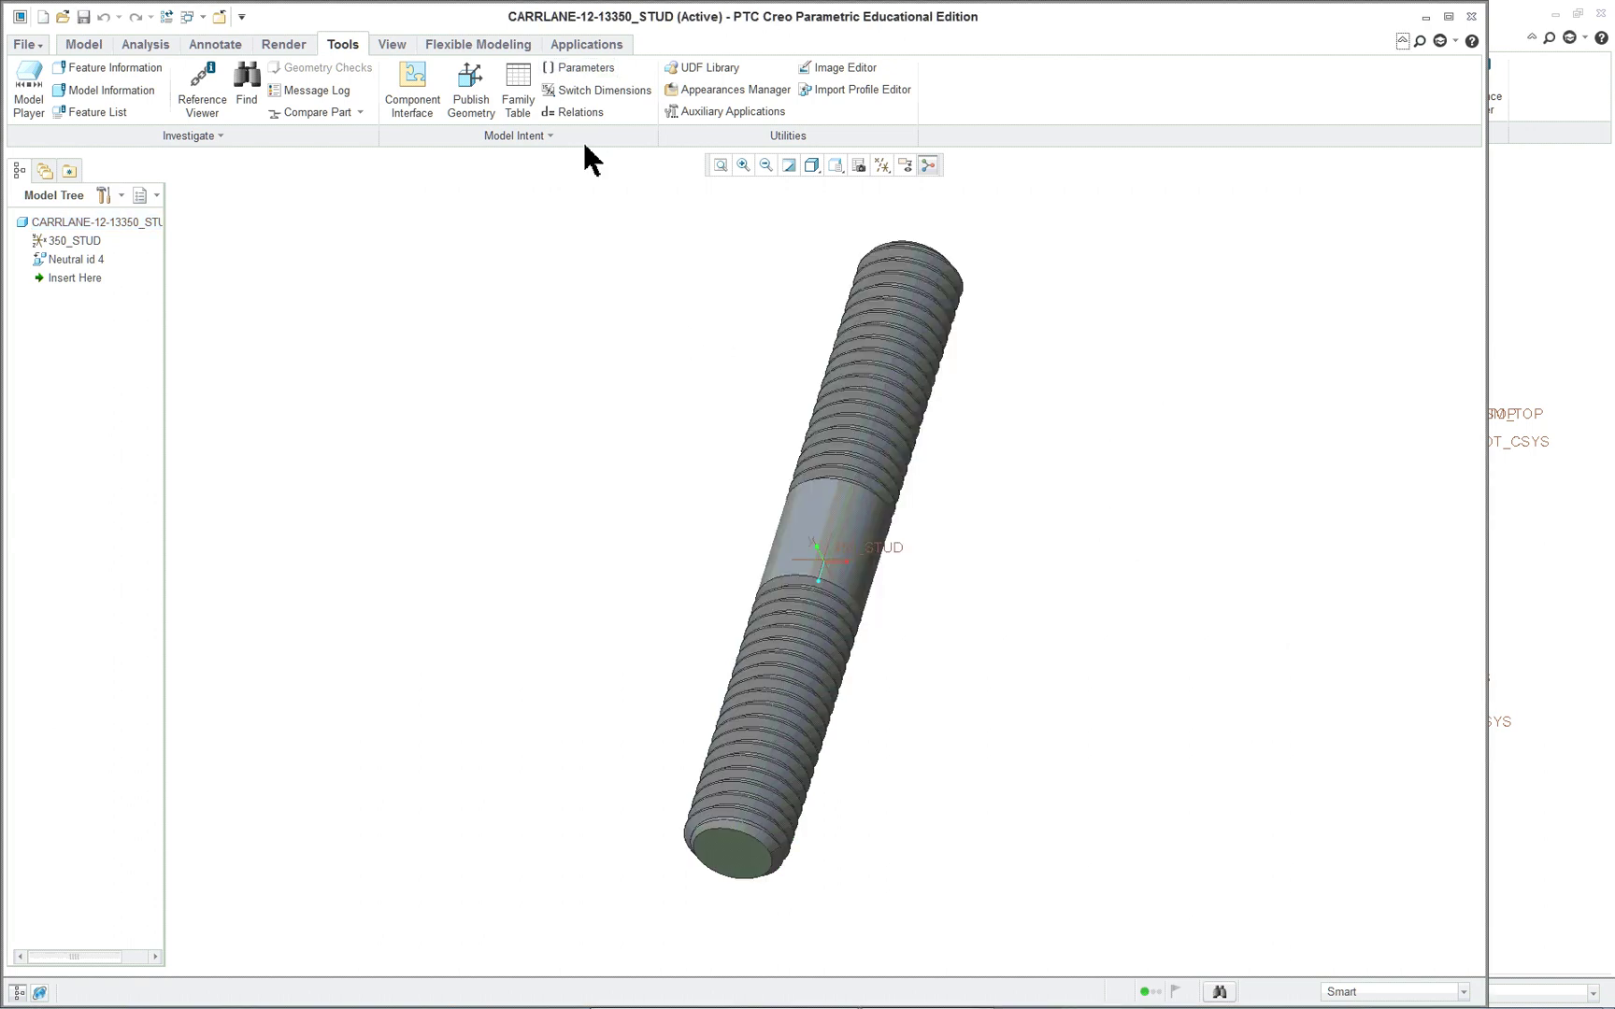
- Close the stud and open CLAMP_BALL.PRT in its own window from the model tree
click(221, 17)
click(142, 412)
right_click(142, 413)
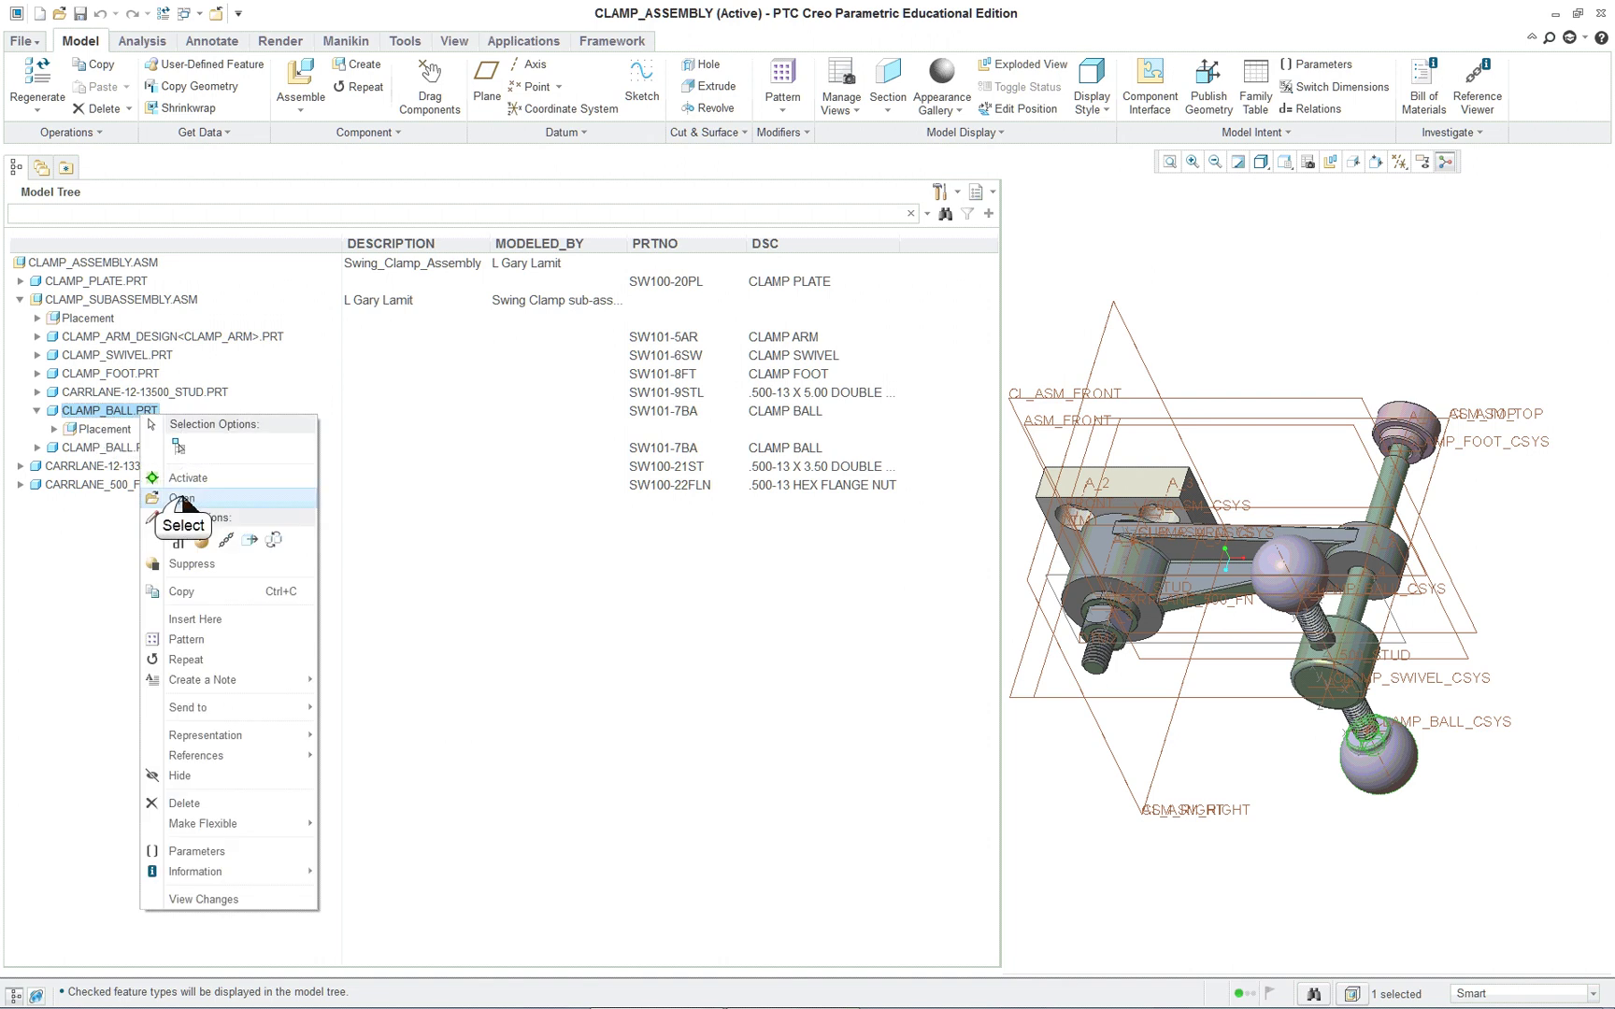
click(183, 499)
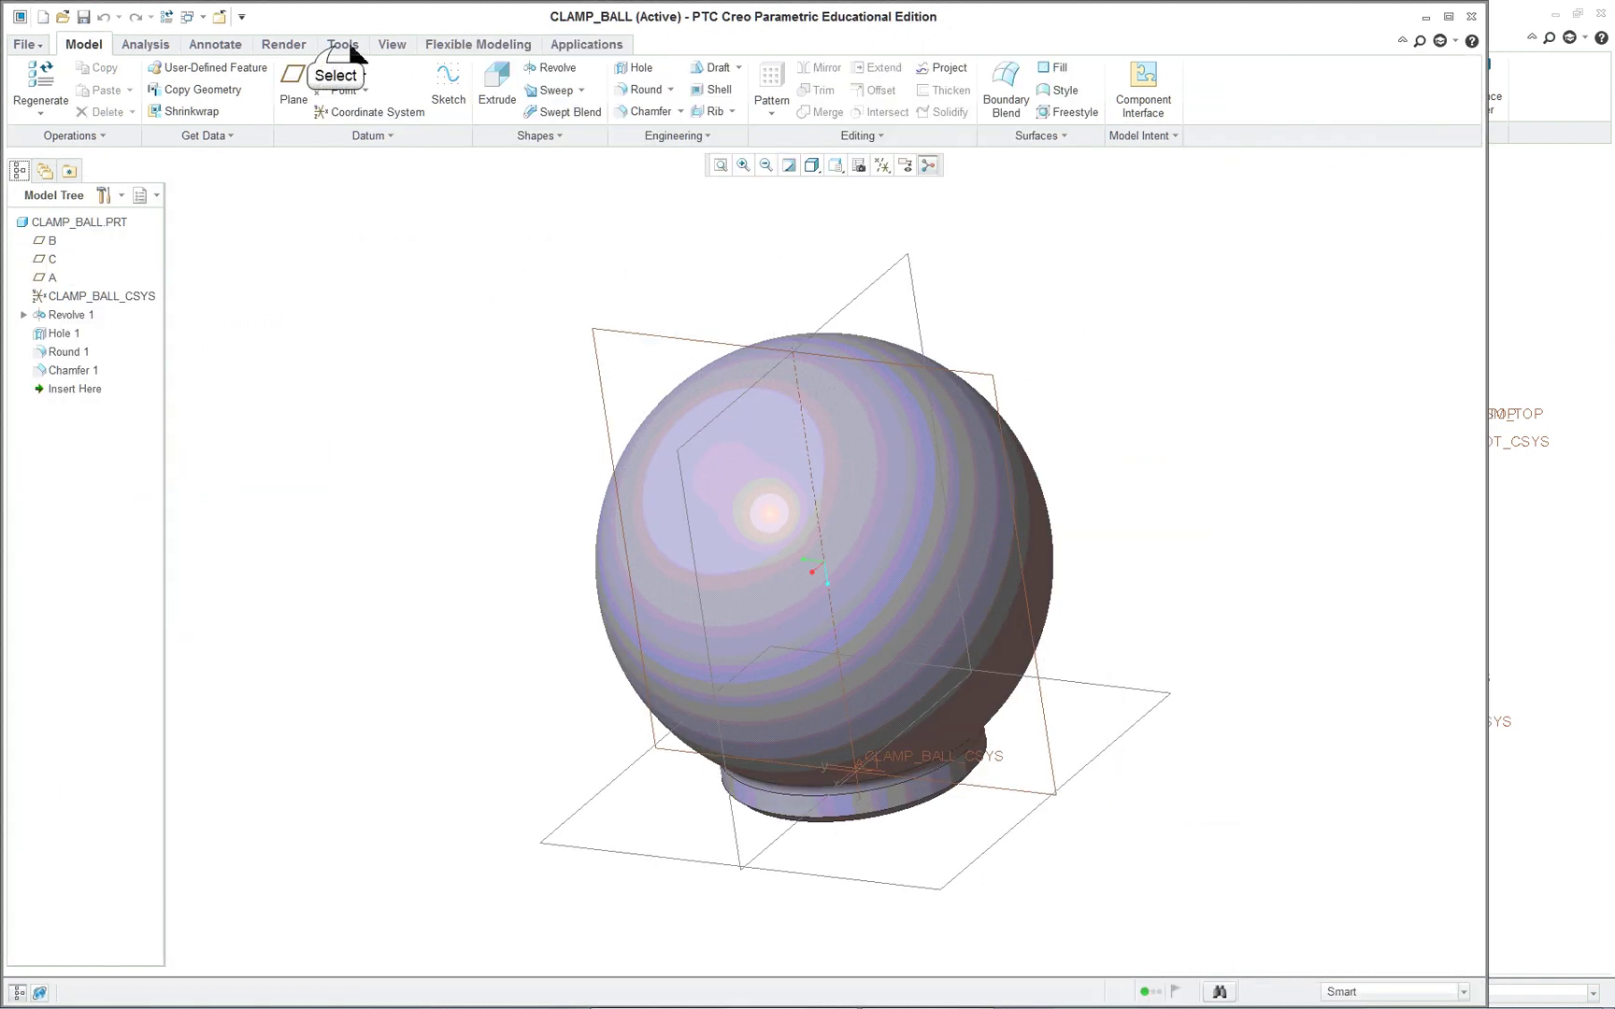
- Set CLAMP_BALL's DESCRIPTION to BALL COMPONENT and MODELED_BY to the modeler's name
click(336, 46)
click(597, 67)
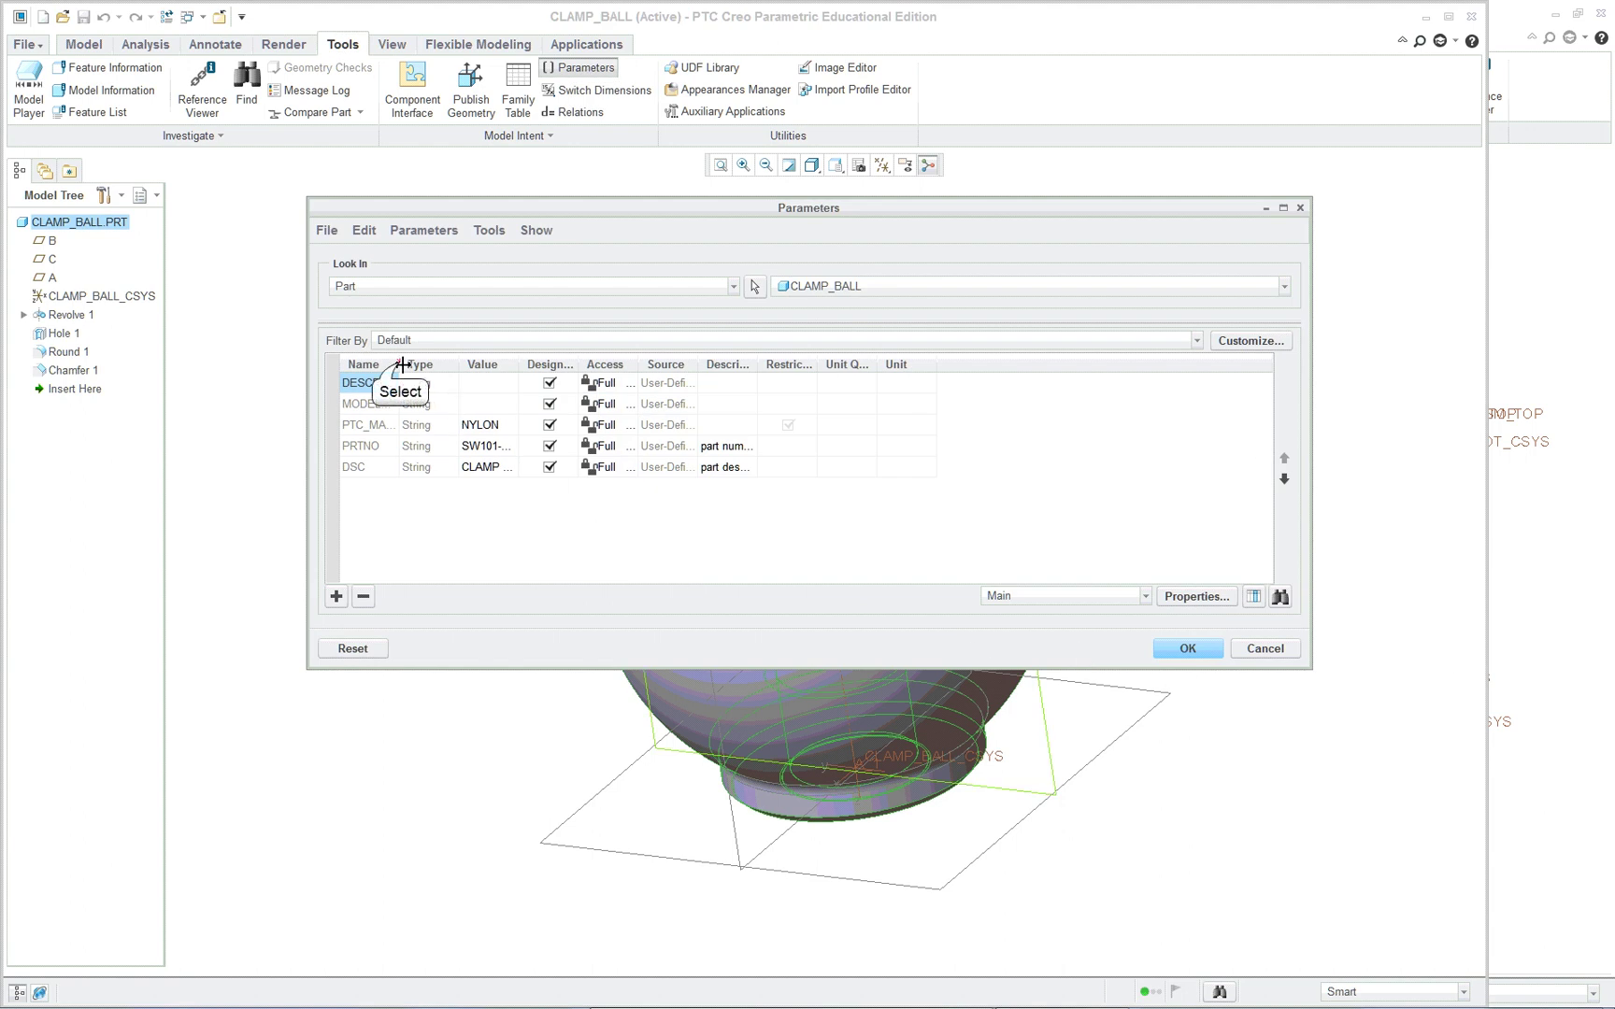
drag(400, 365, 523, 365)
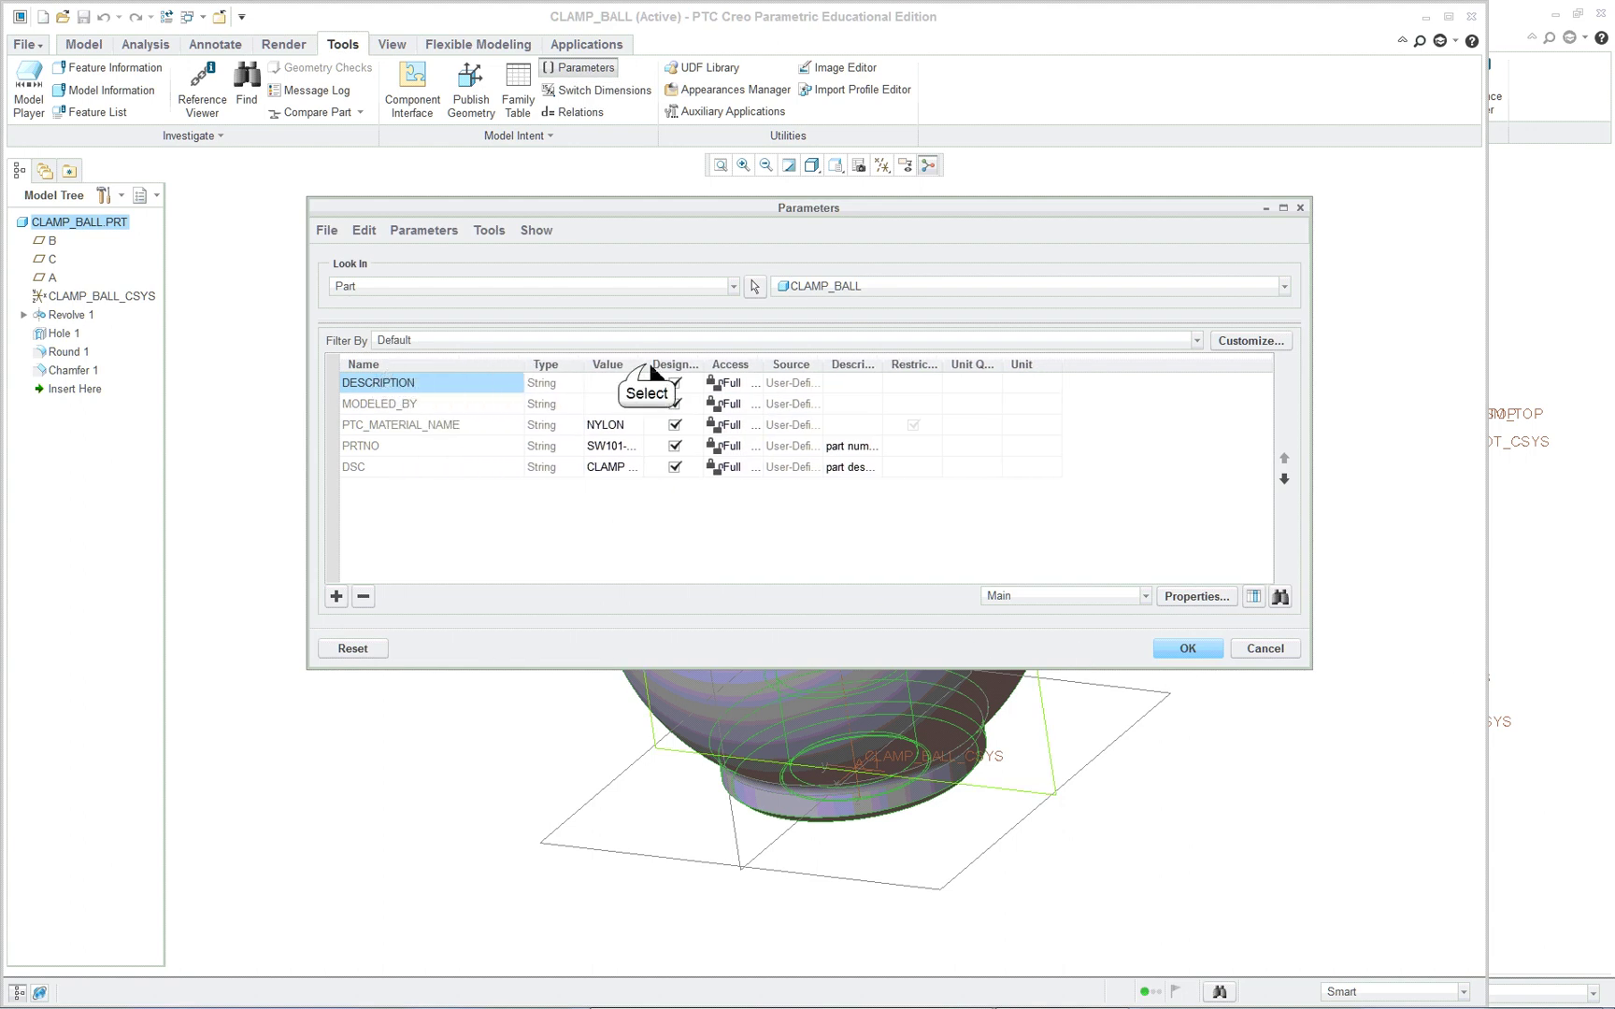
drag(647, 366, 745, 374)
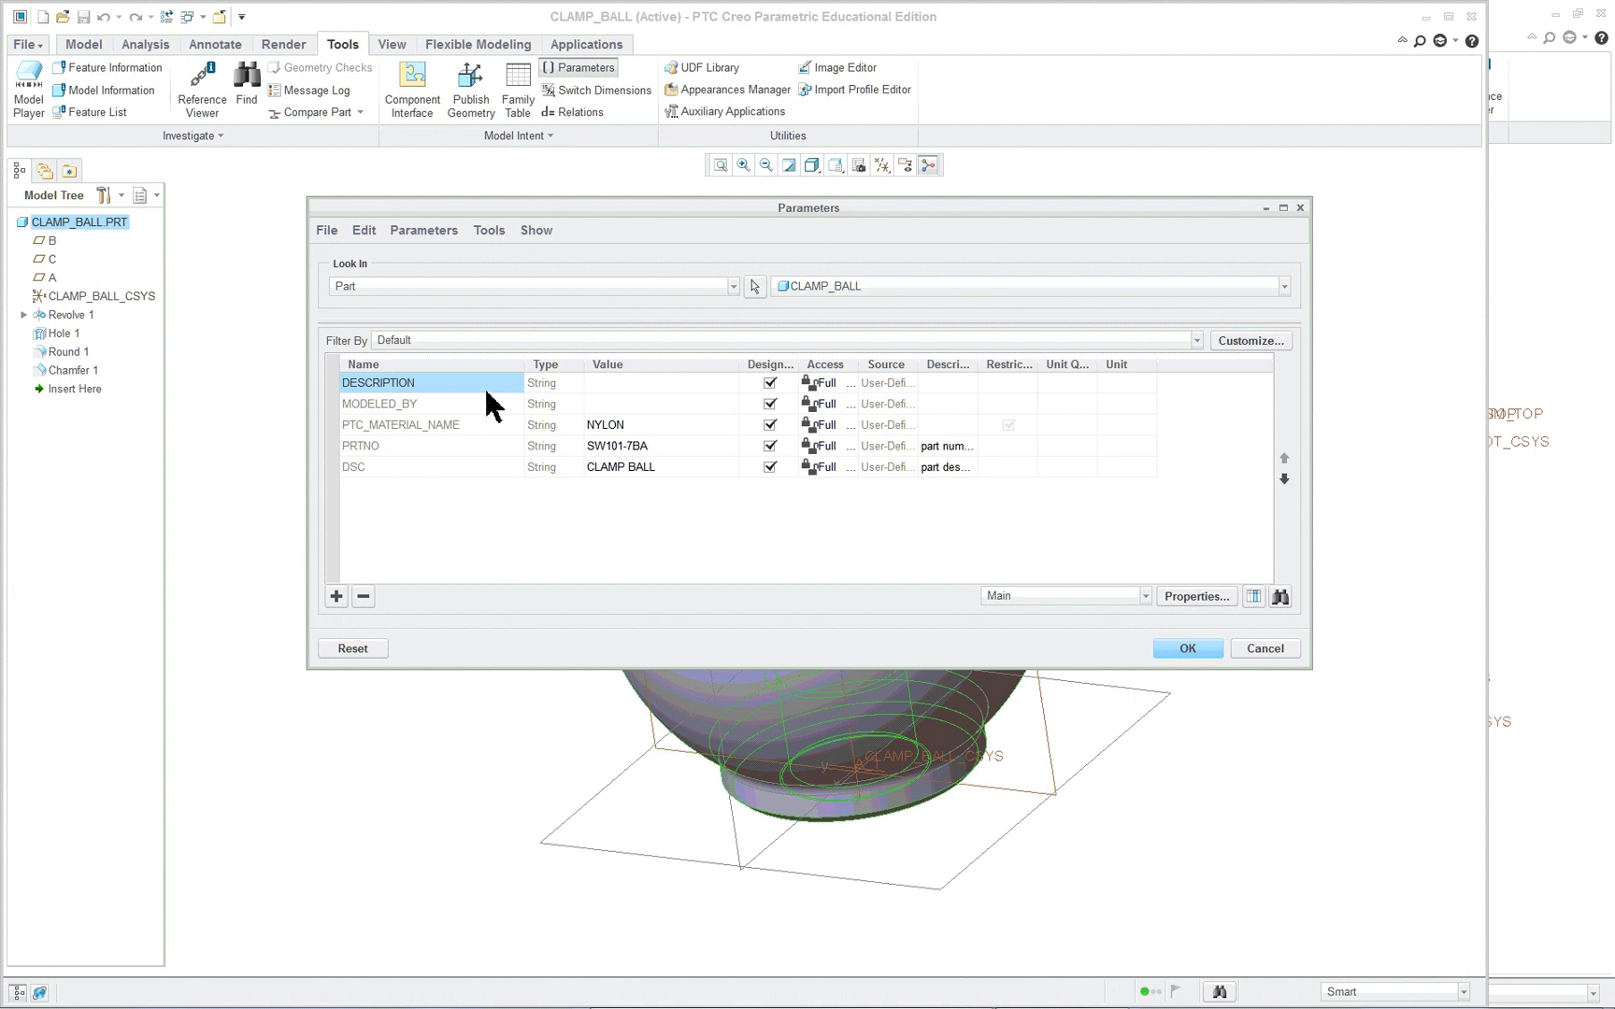
click(613, 383)
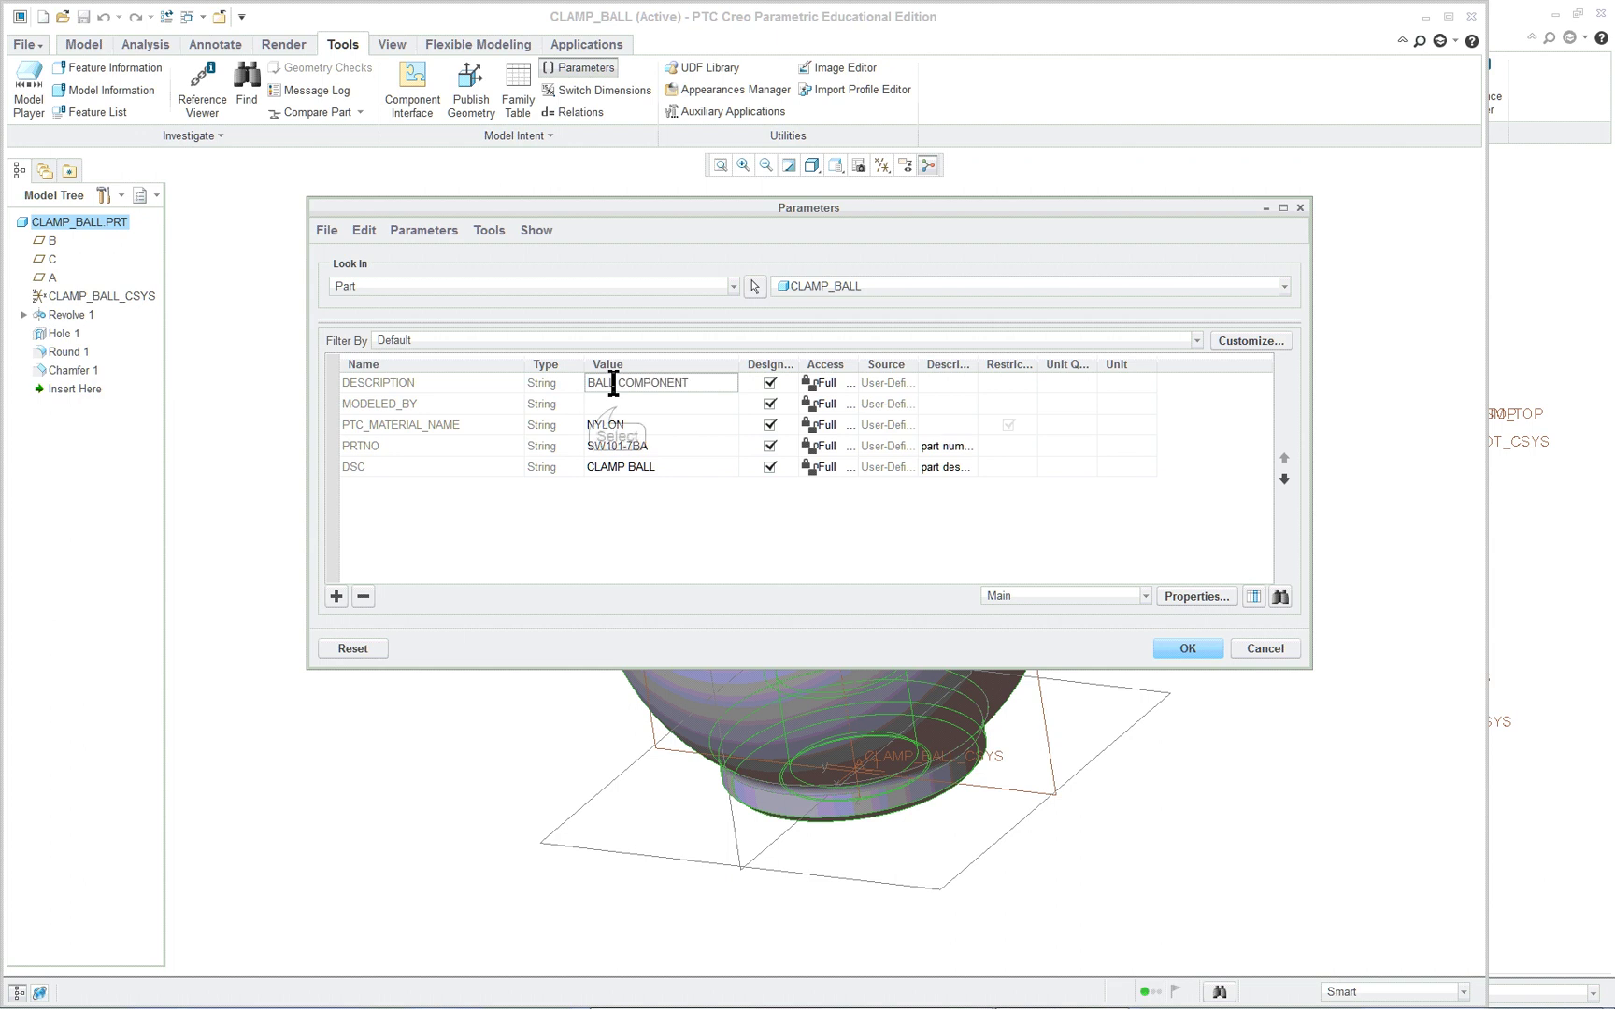
click(619, 408)
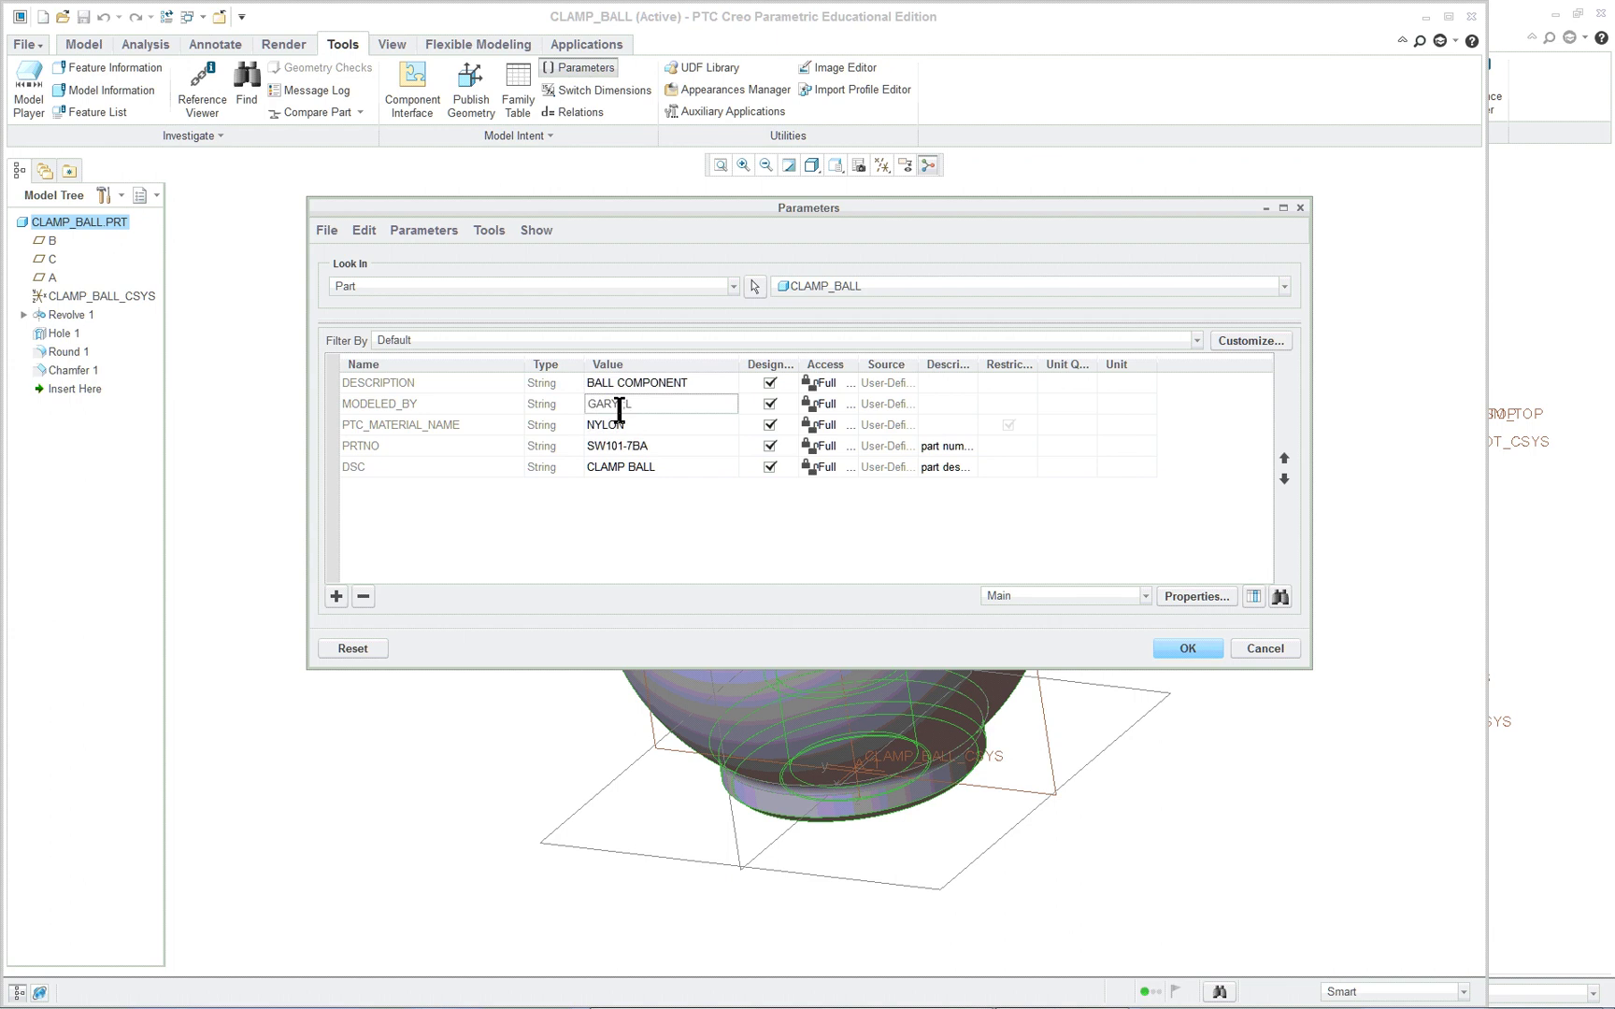
text(MIT)
click(626, 404)
key(BackSpace)
click(1185, 648)
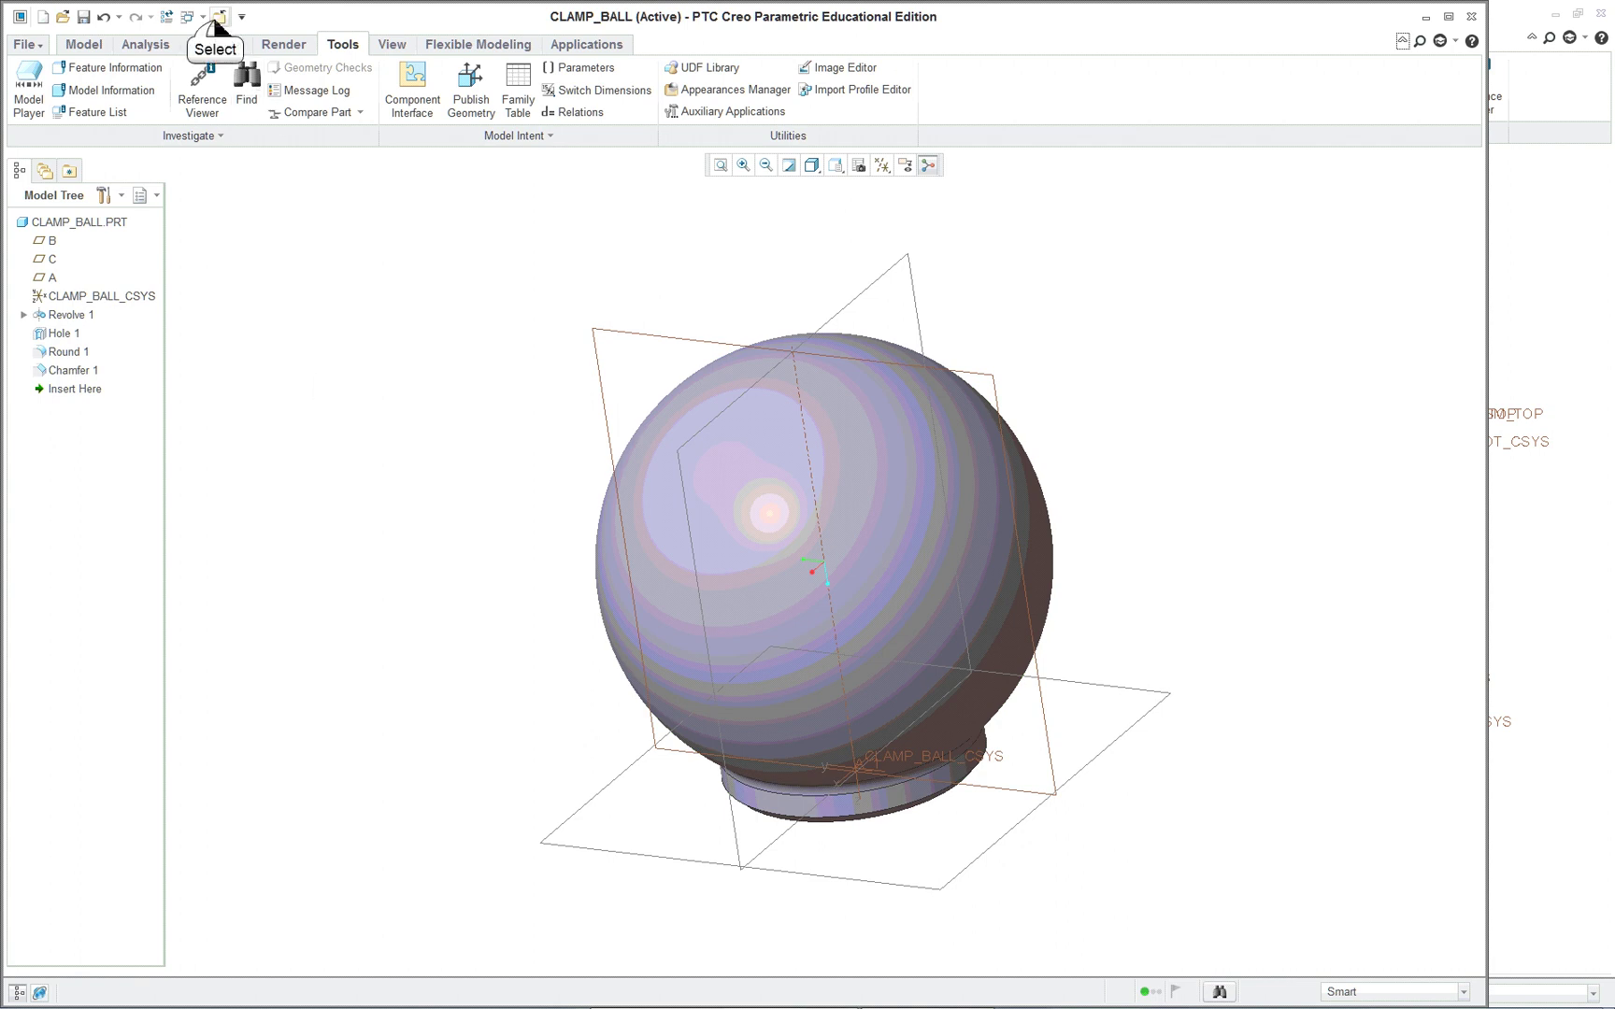
- Close CLAMP_BALL and open CLAMP_PLATE.PRT in its own window
click(214, 19)
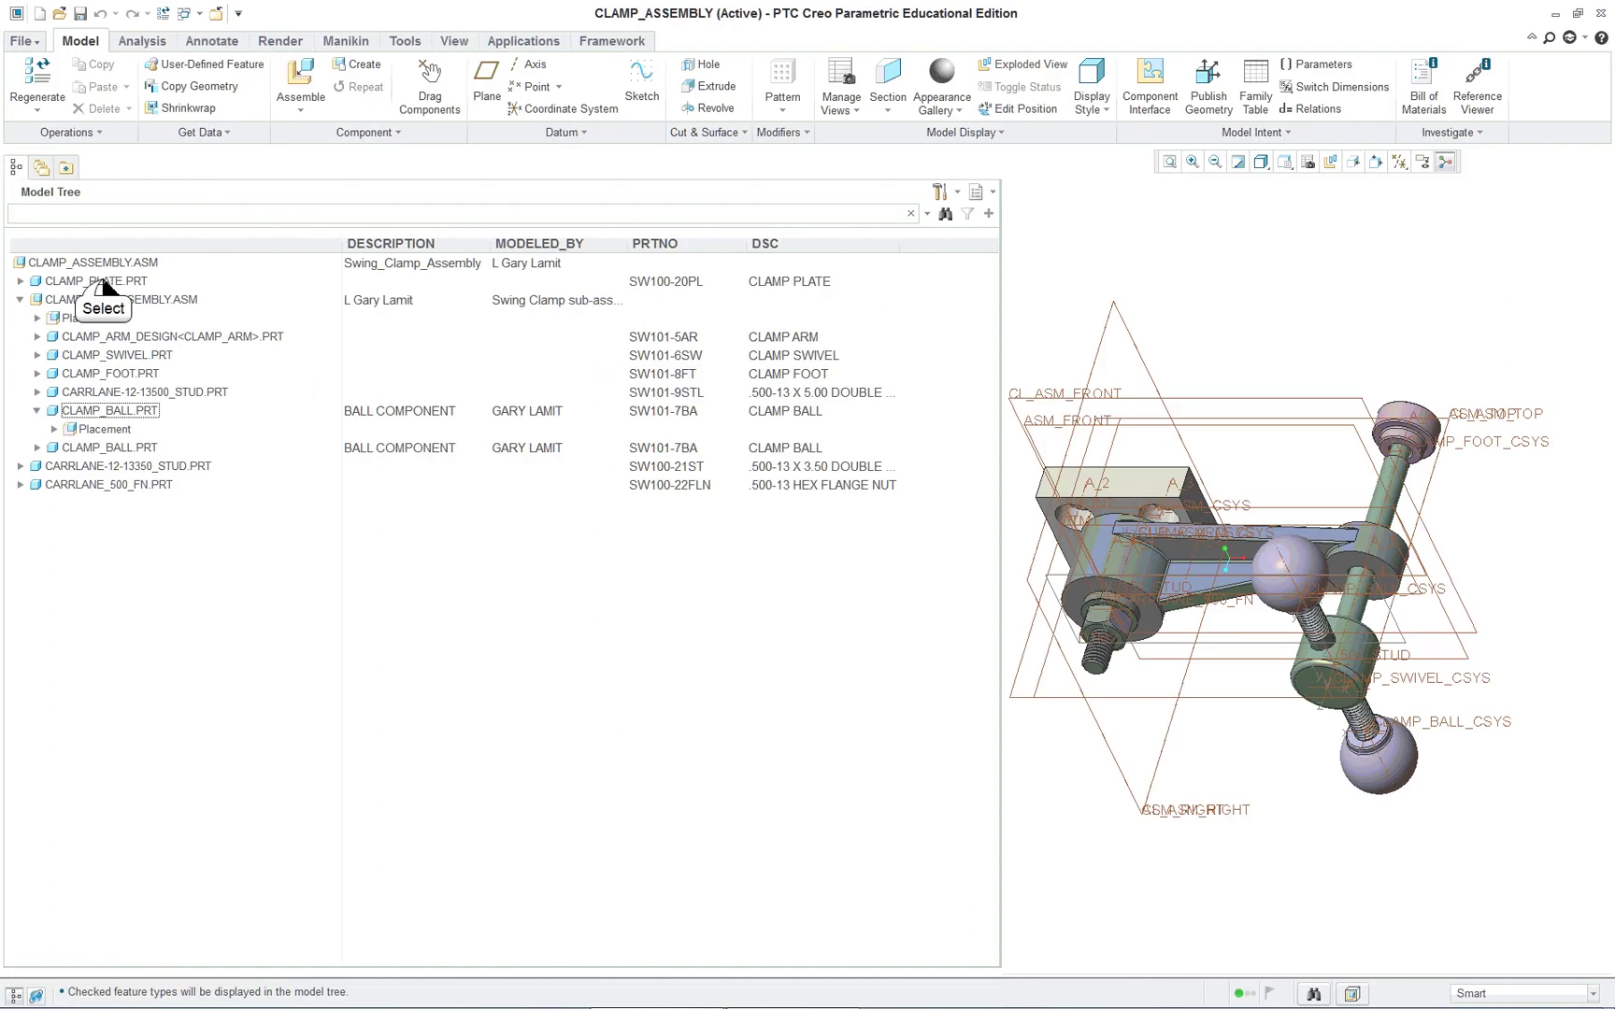
click(103, 282)
right_click(103, 282)
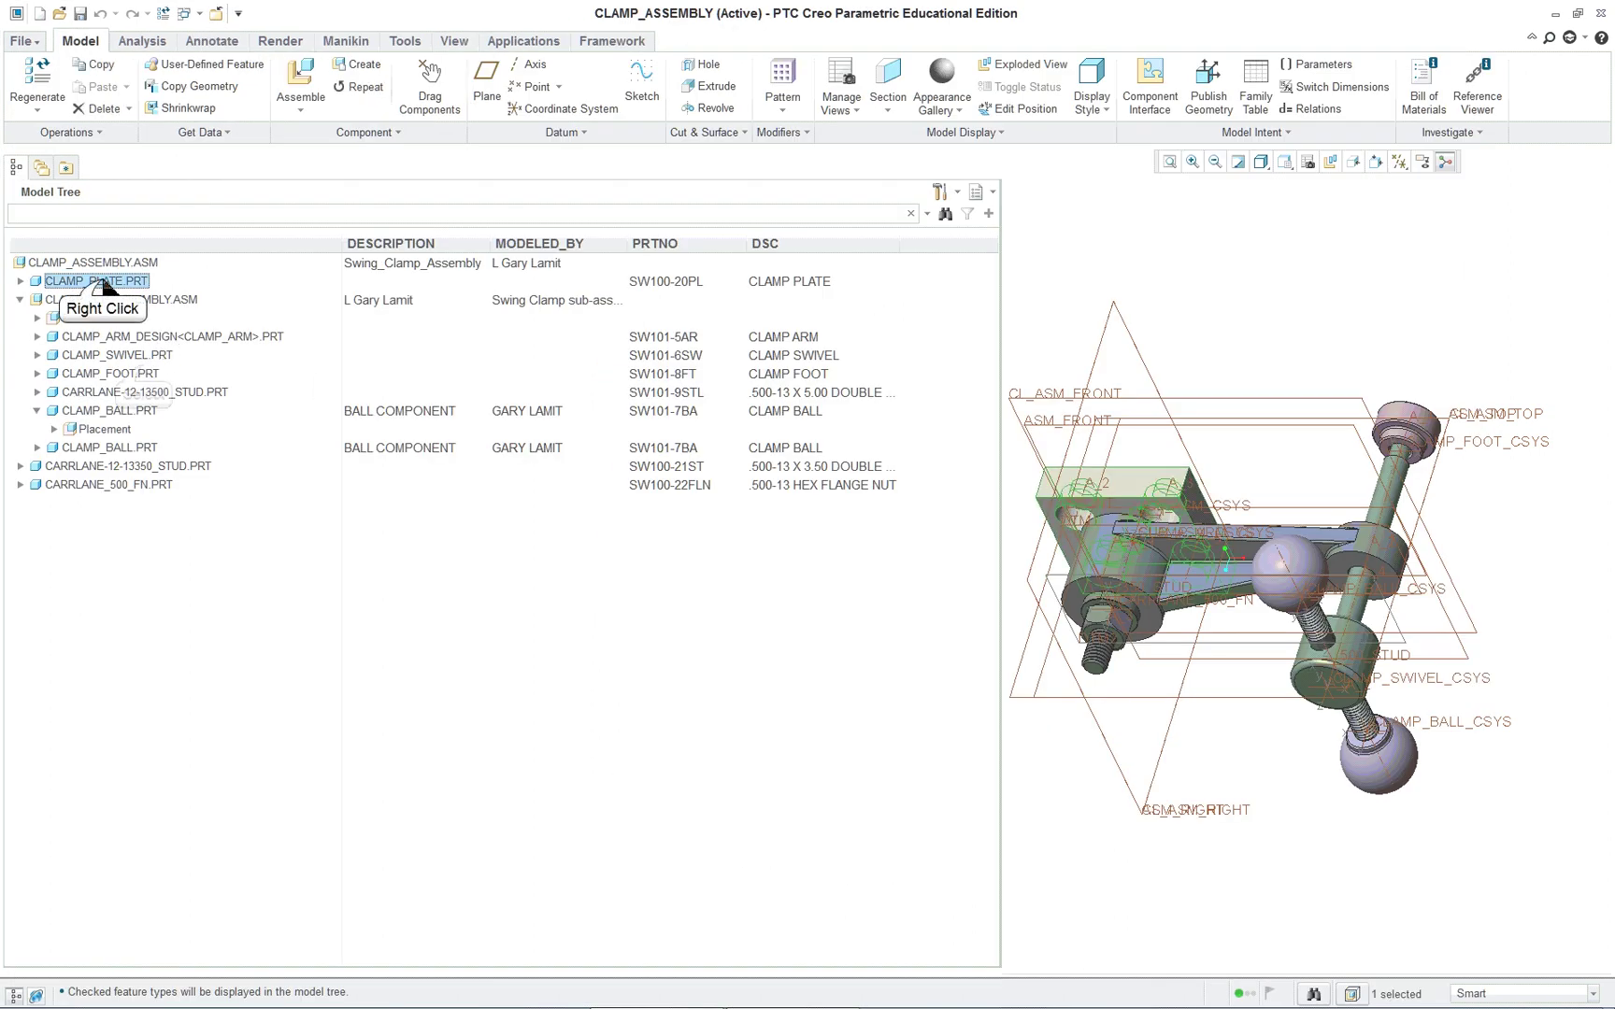
click(142, 360)
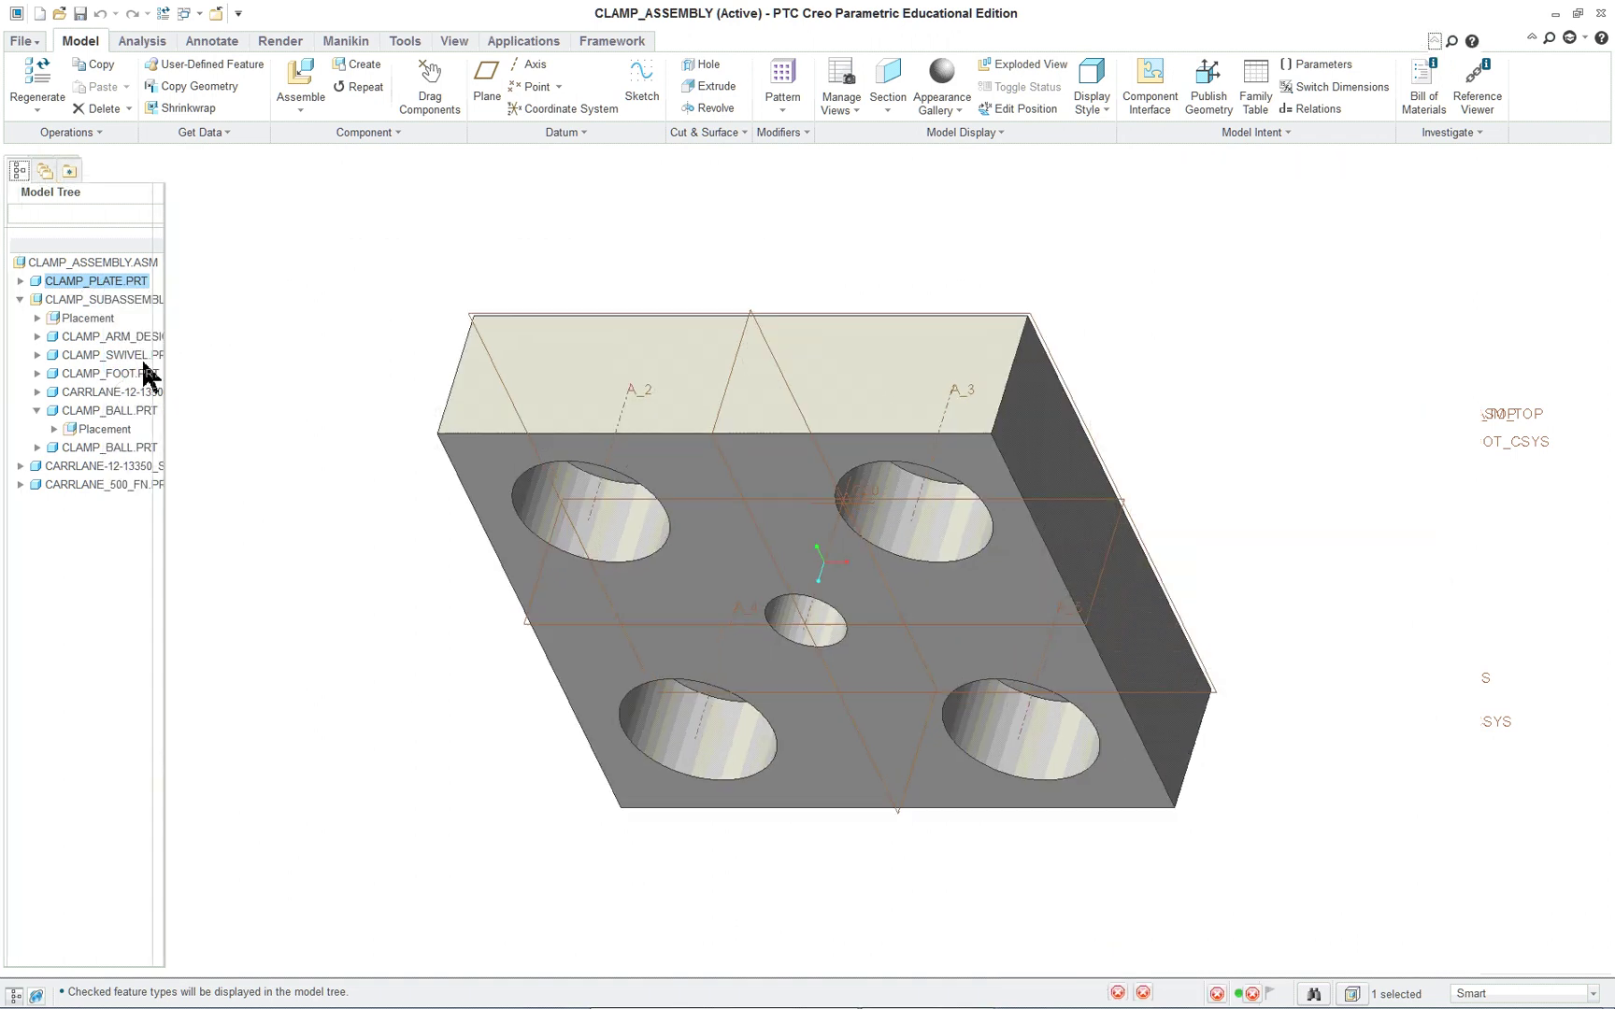
- Browse the plate's datum planes C, B, A and the CS0 coordinate system in the tree
click(45, 243)
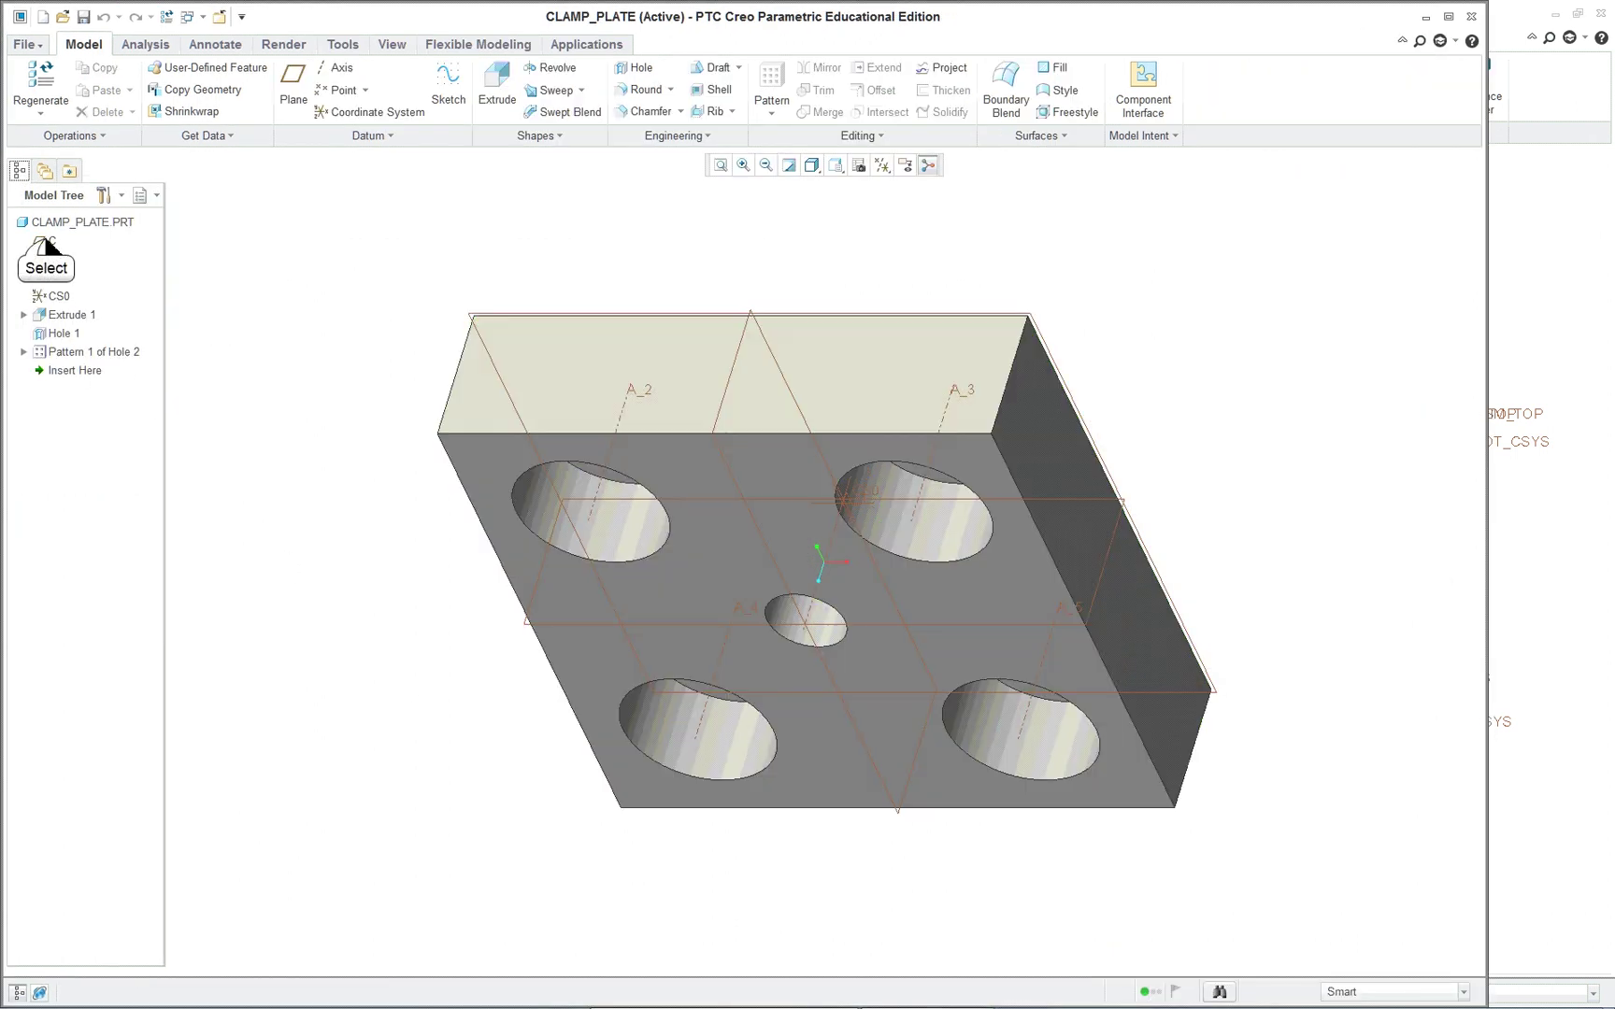
click(45, 261)
click(52, 286)
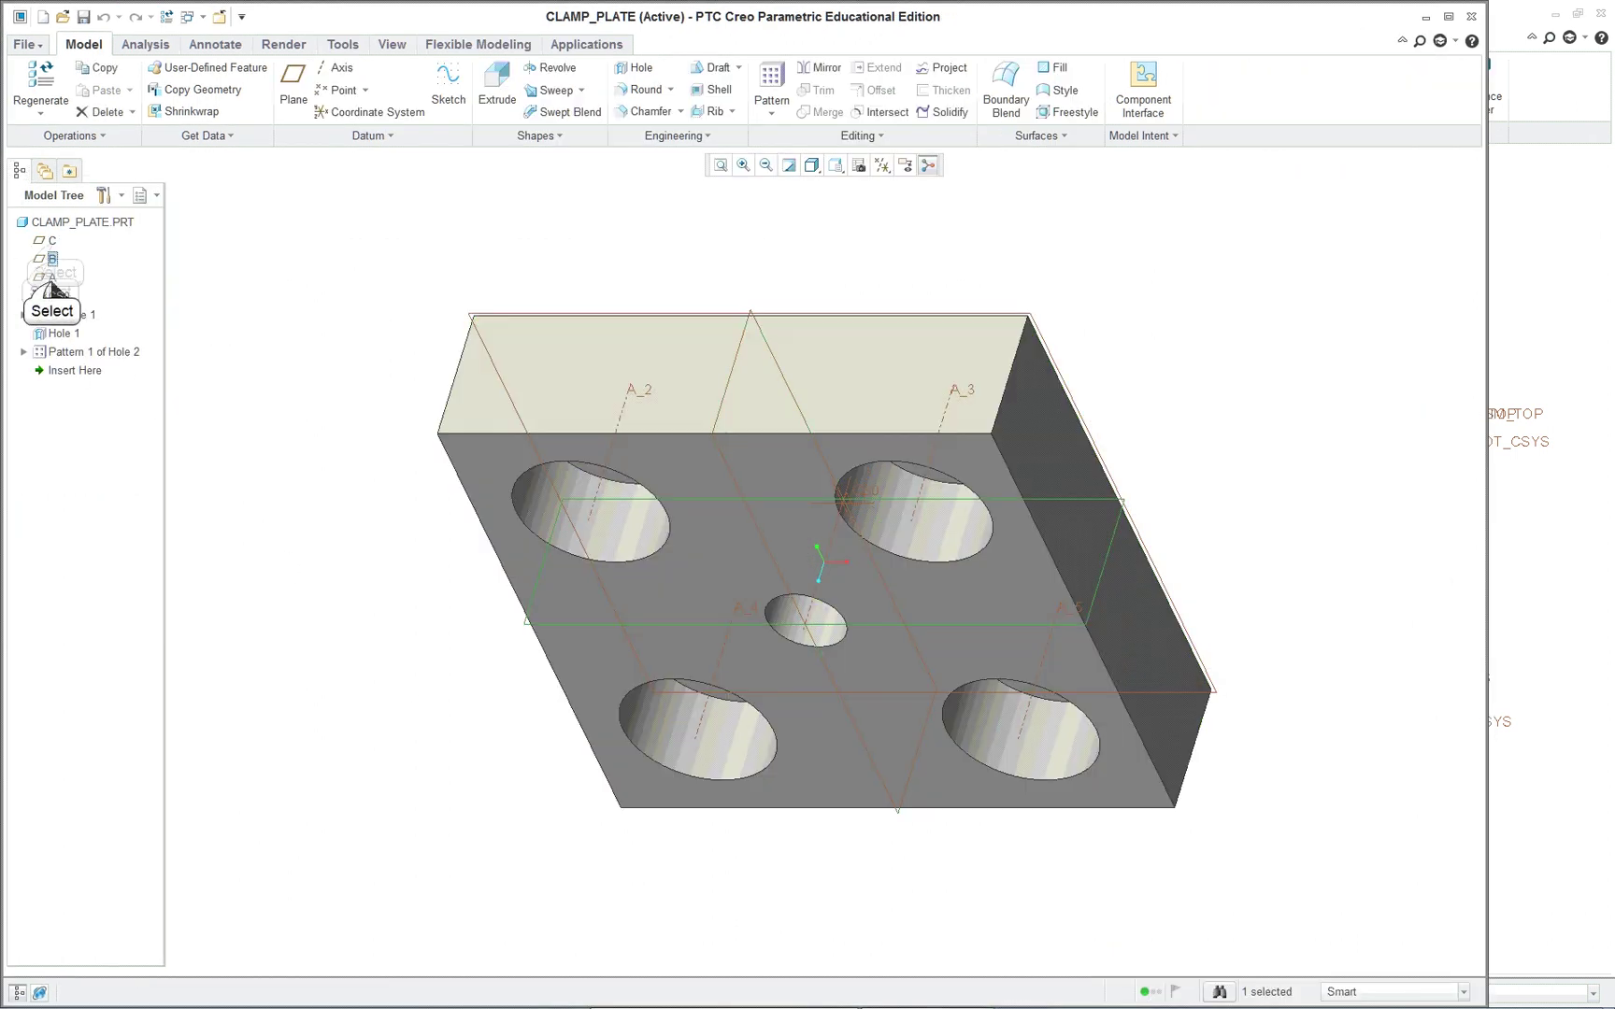
click(53, 278)
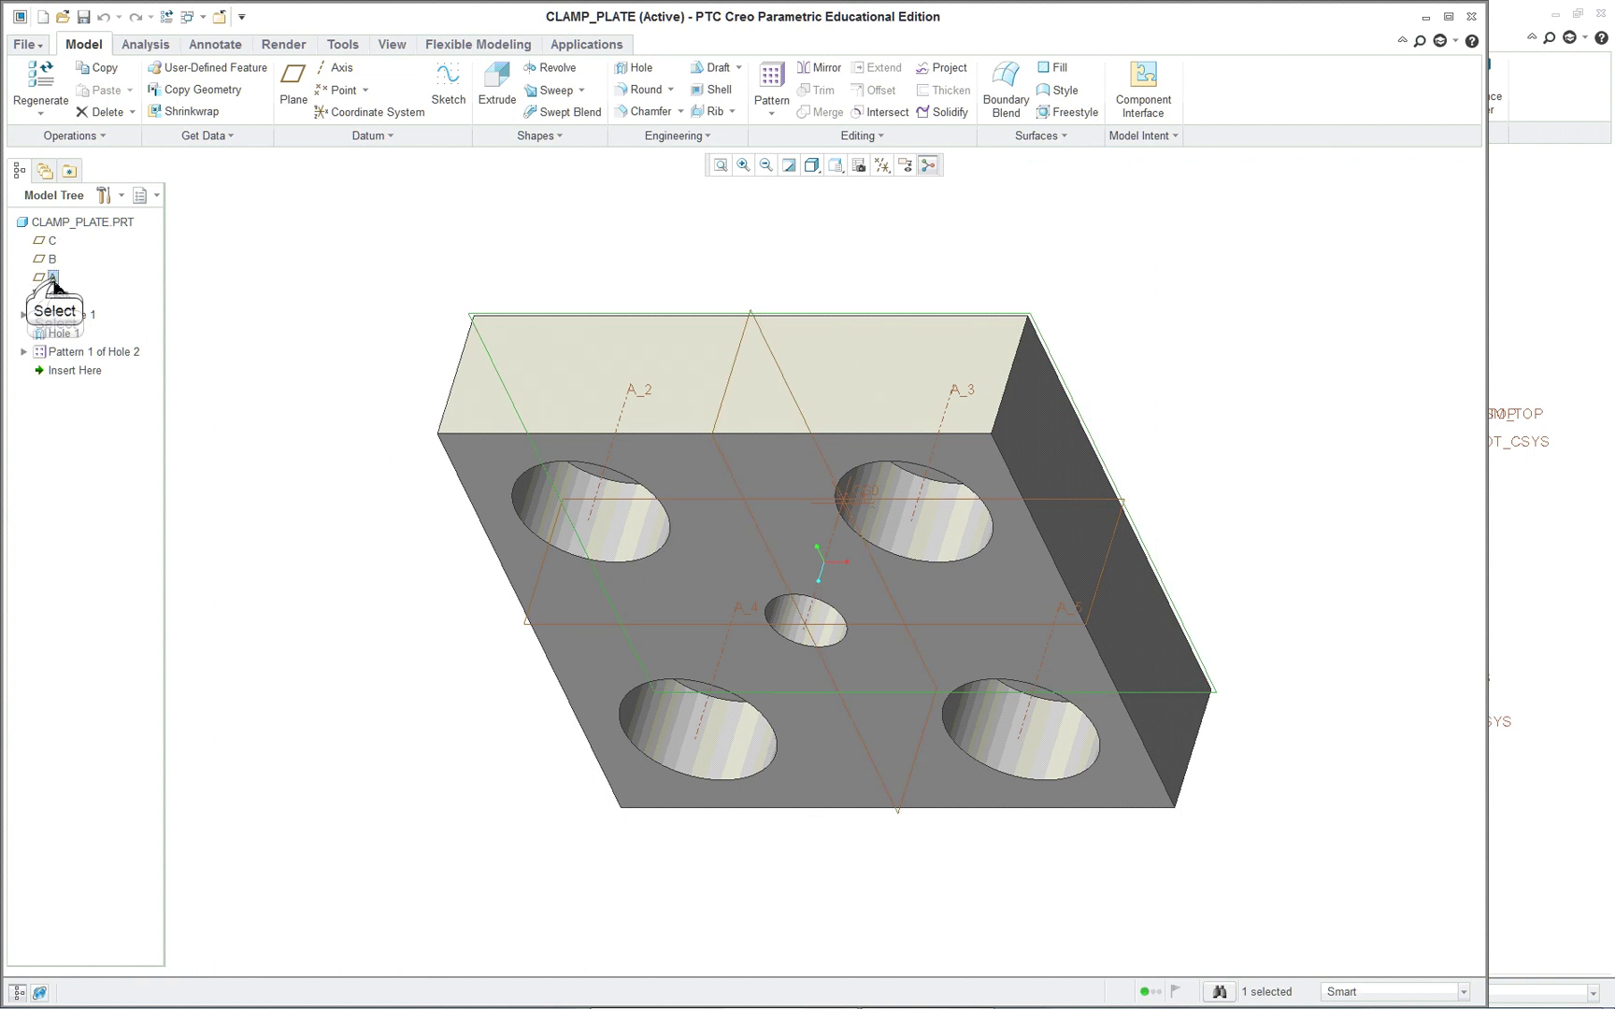
click(56, 295)
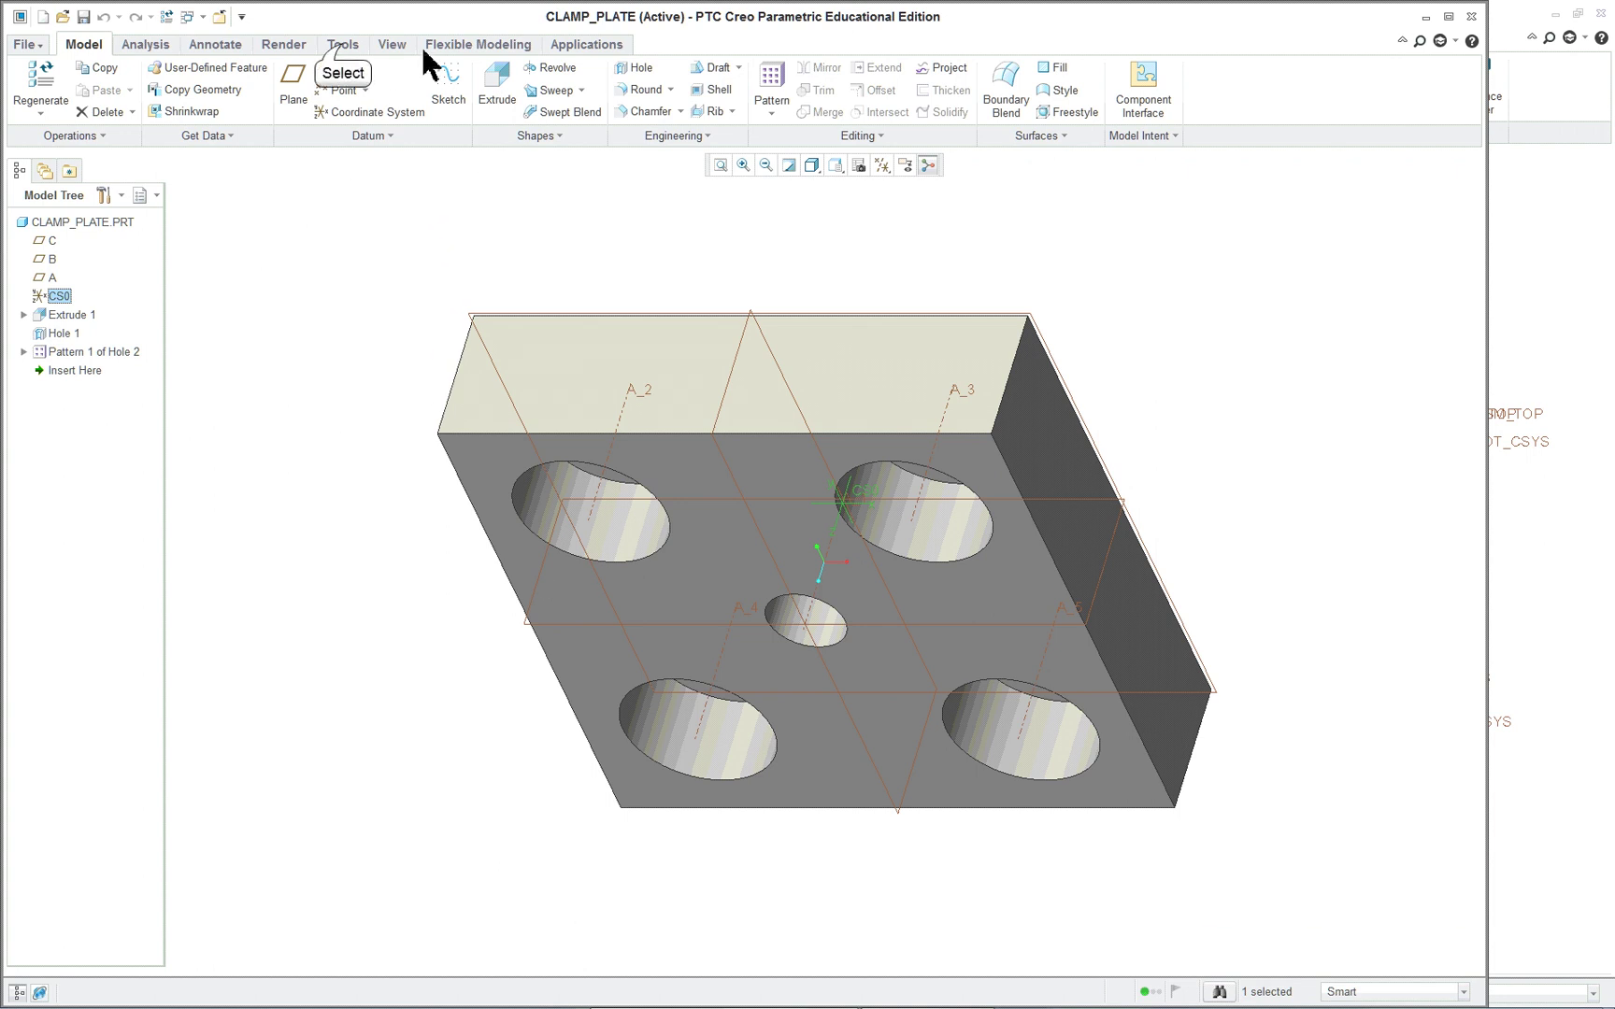
click(343, 45)
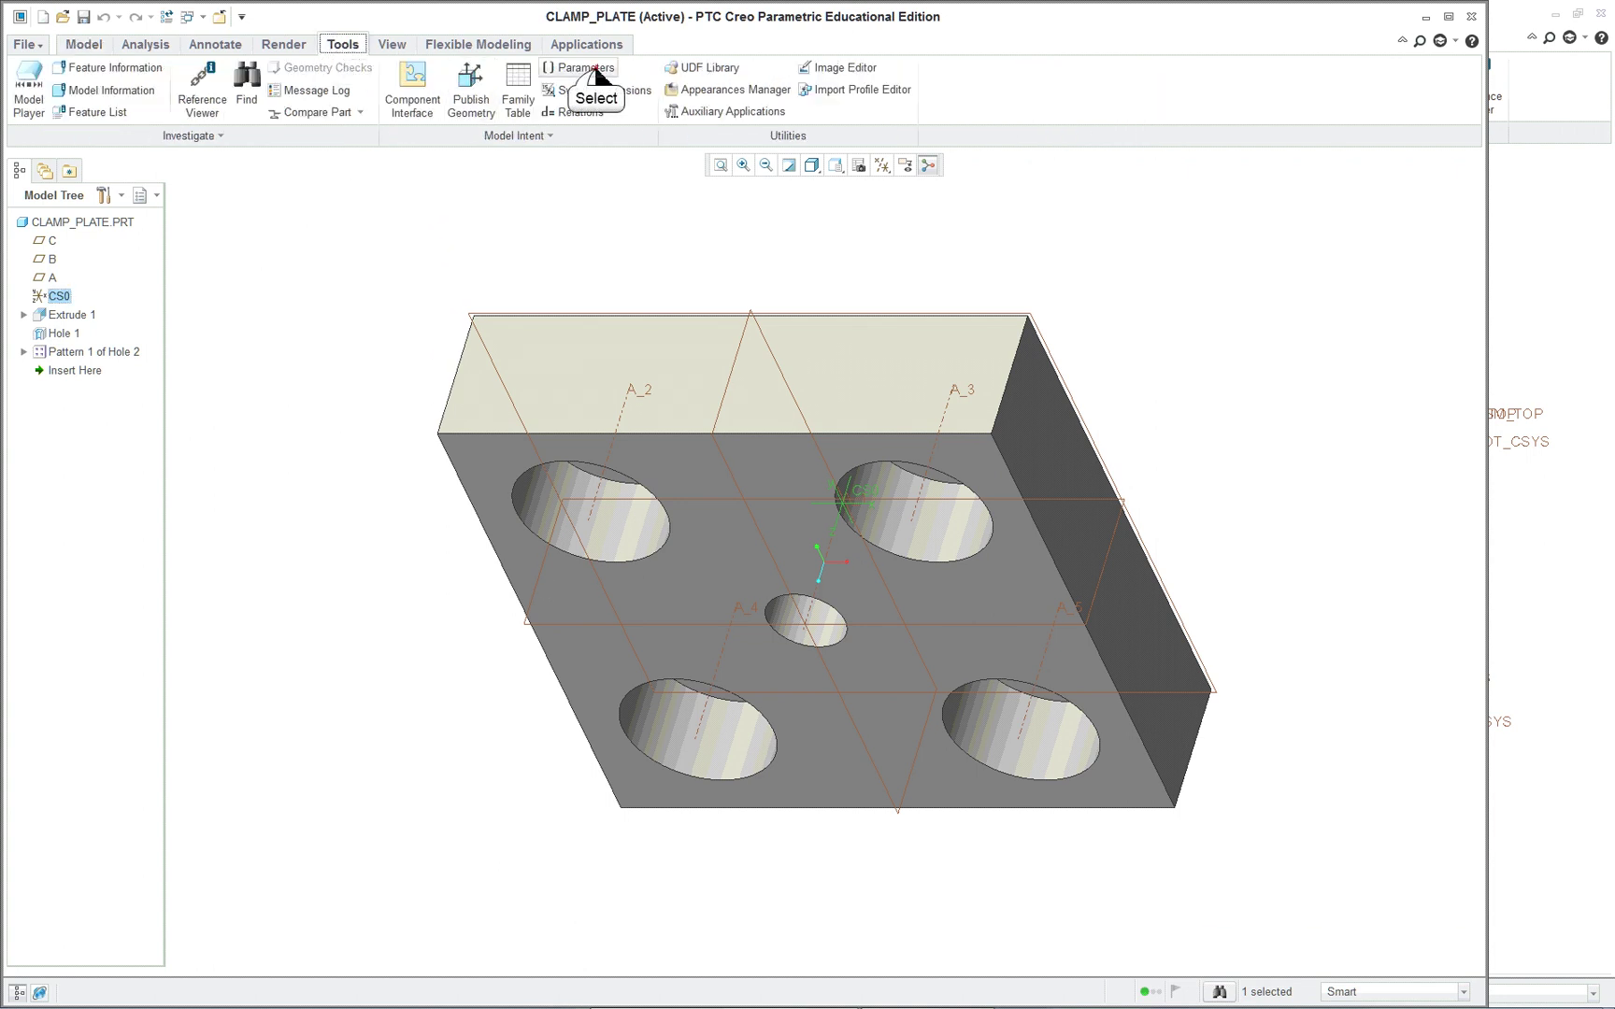
- Inspect the plate's PTC_MATERIAL_NAME, PRTNO and DSC parameters, then close the list with OK
click(585, 67)
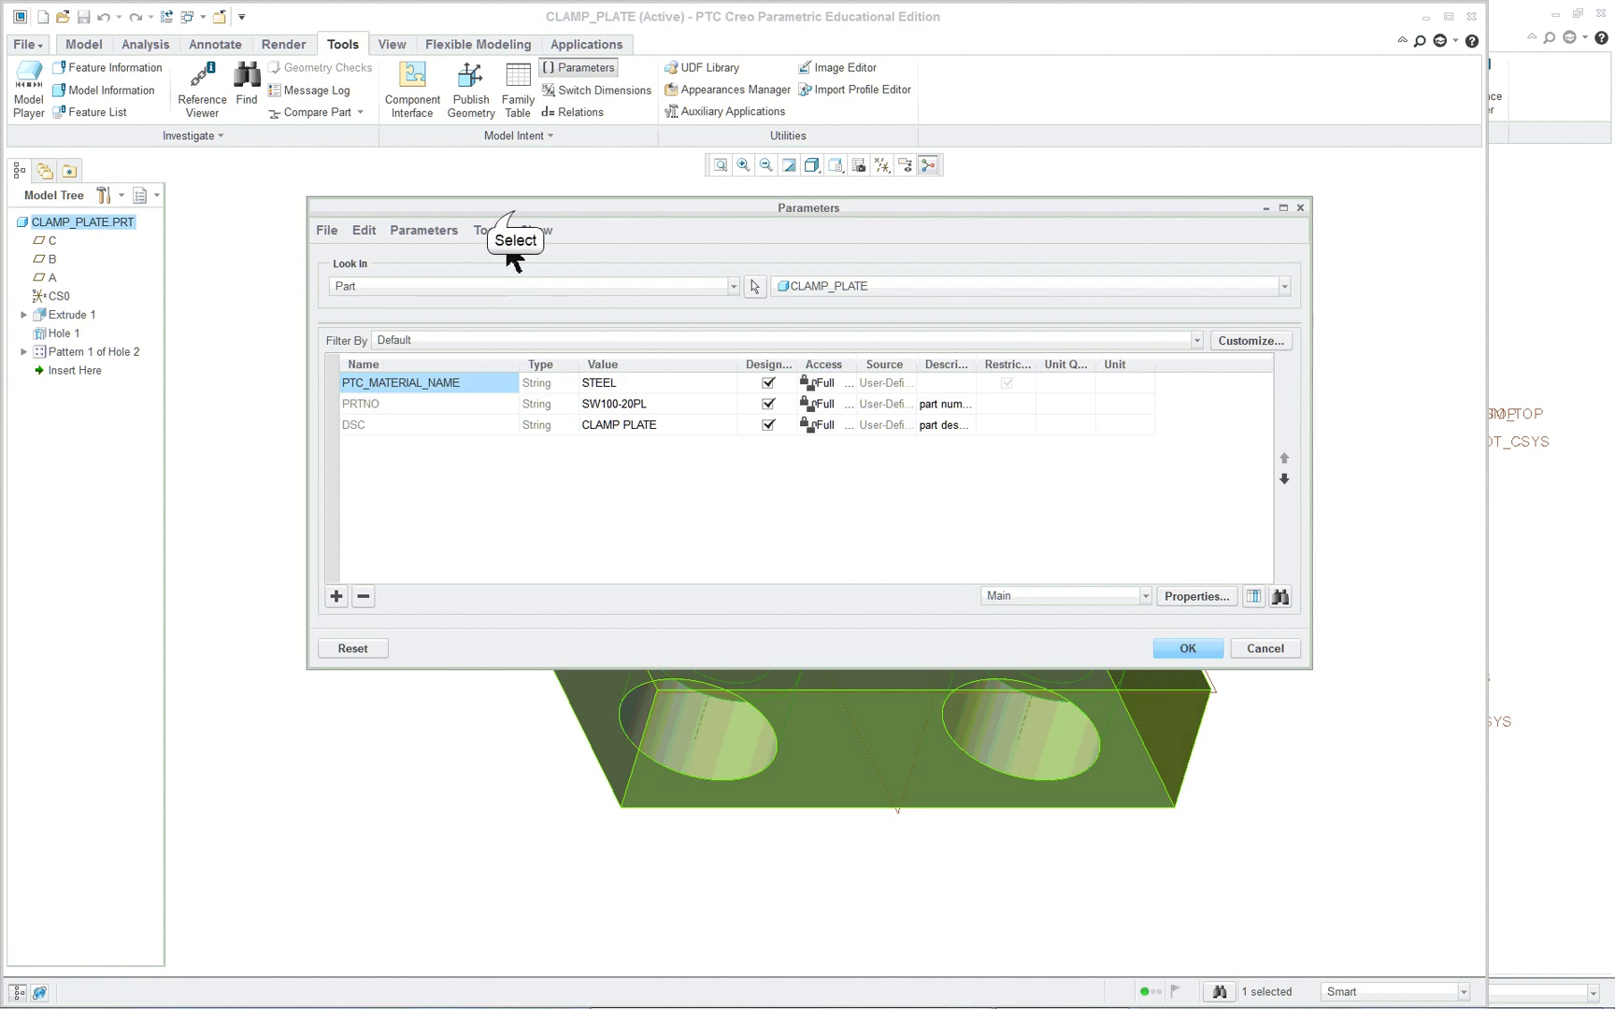
drag(514, 208, 390, 207)
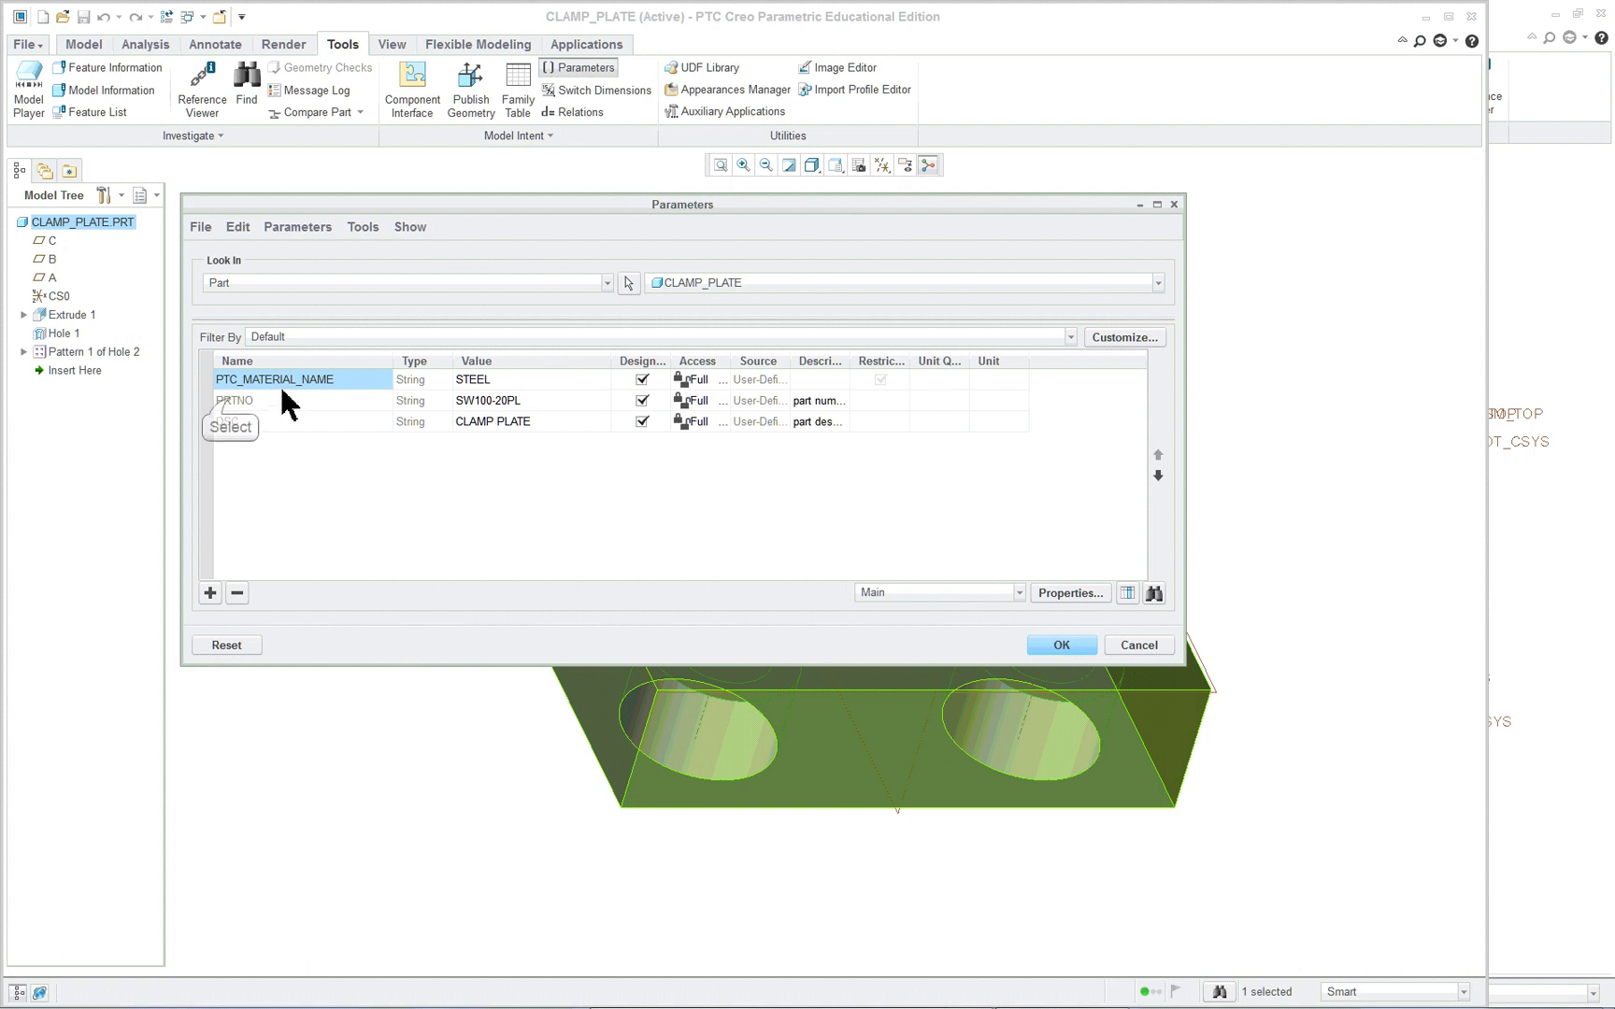
click(236, 402)
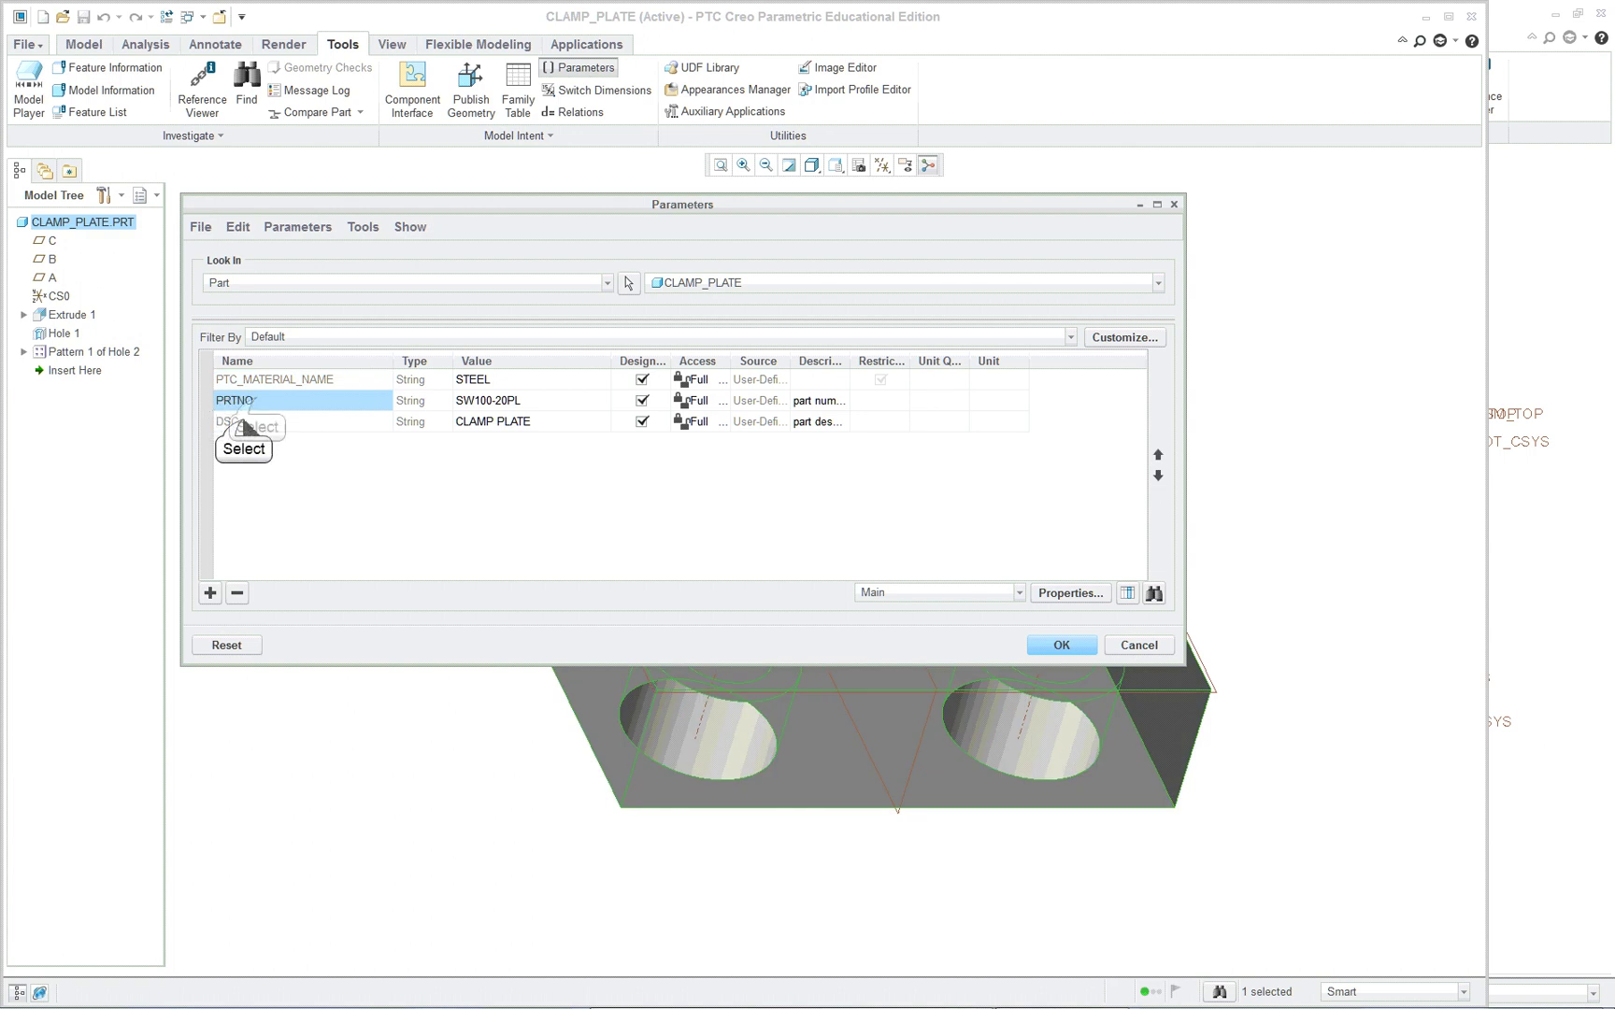
click(234, 421)
click(254, 395)
click(268, 381)
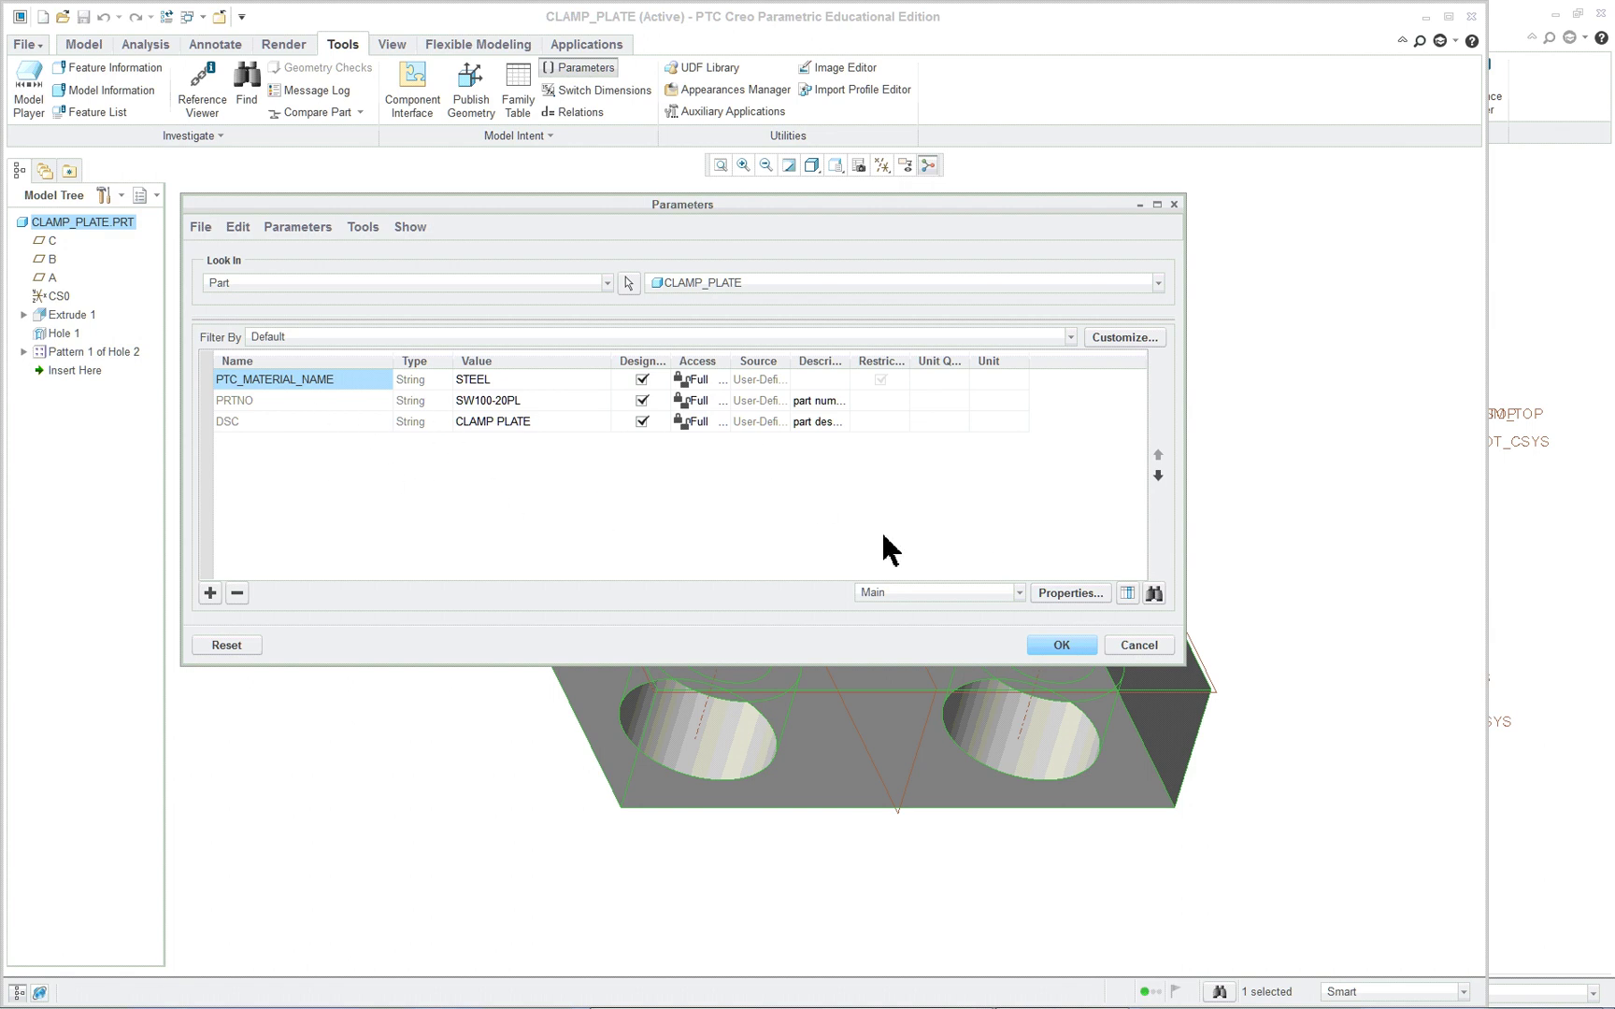
click(1069, 647)
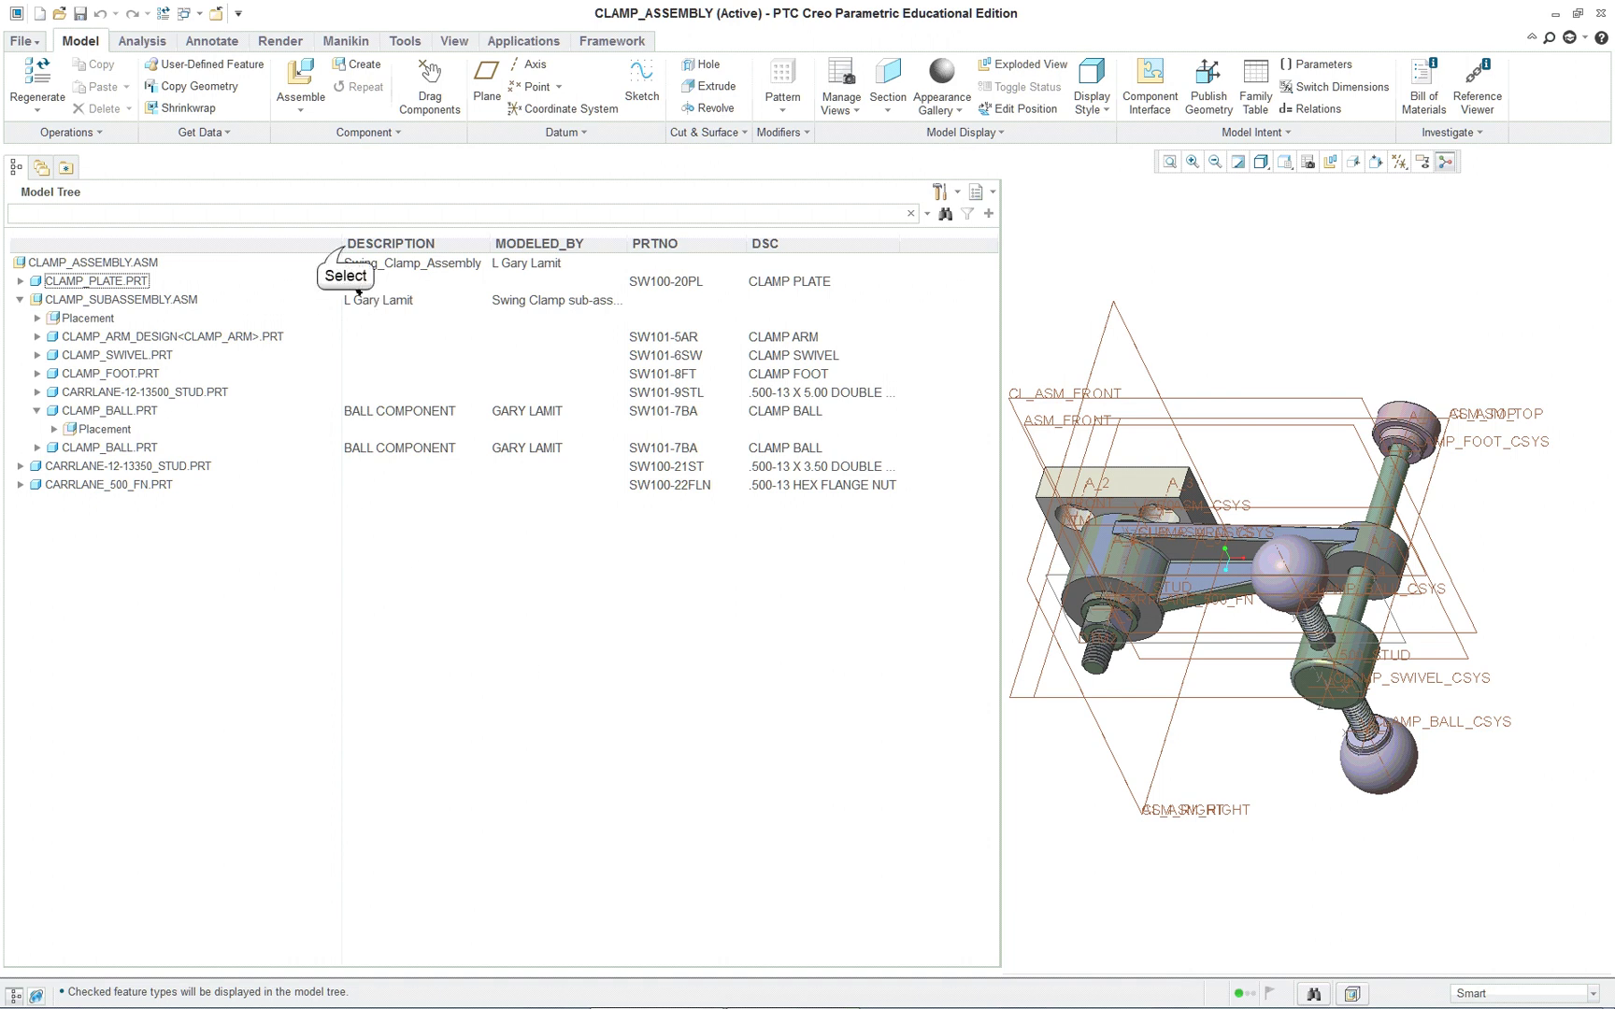
- Set CLAMP_PLATE's DESCRIPTION cell to the String value PLATE COMPONENT
drag(344, 246, 309, 246)
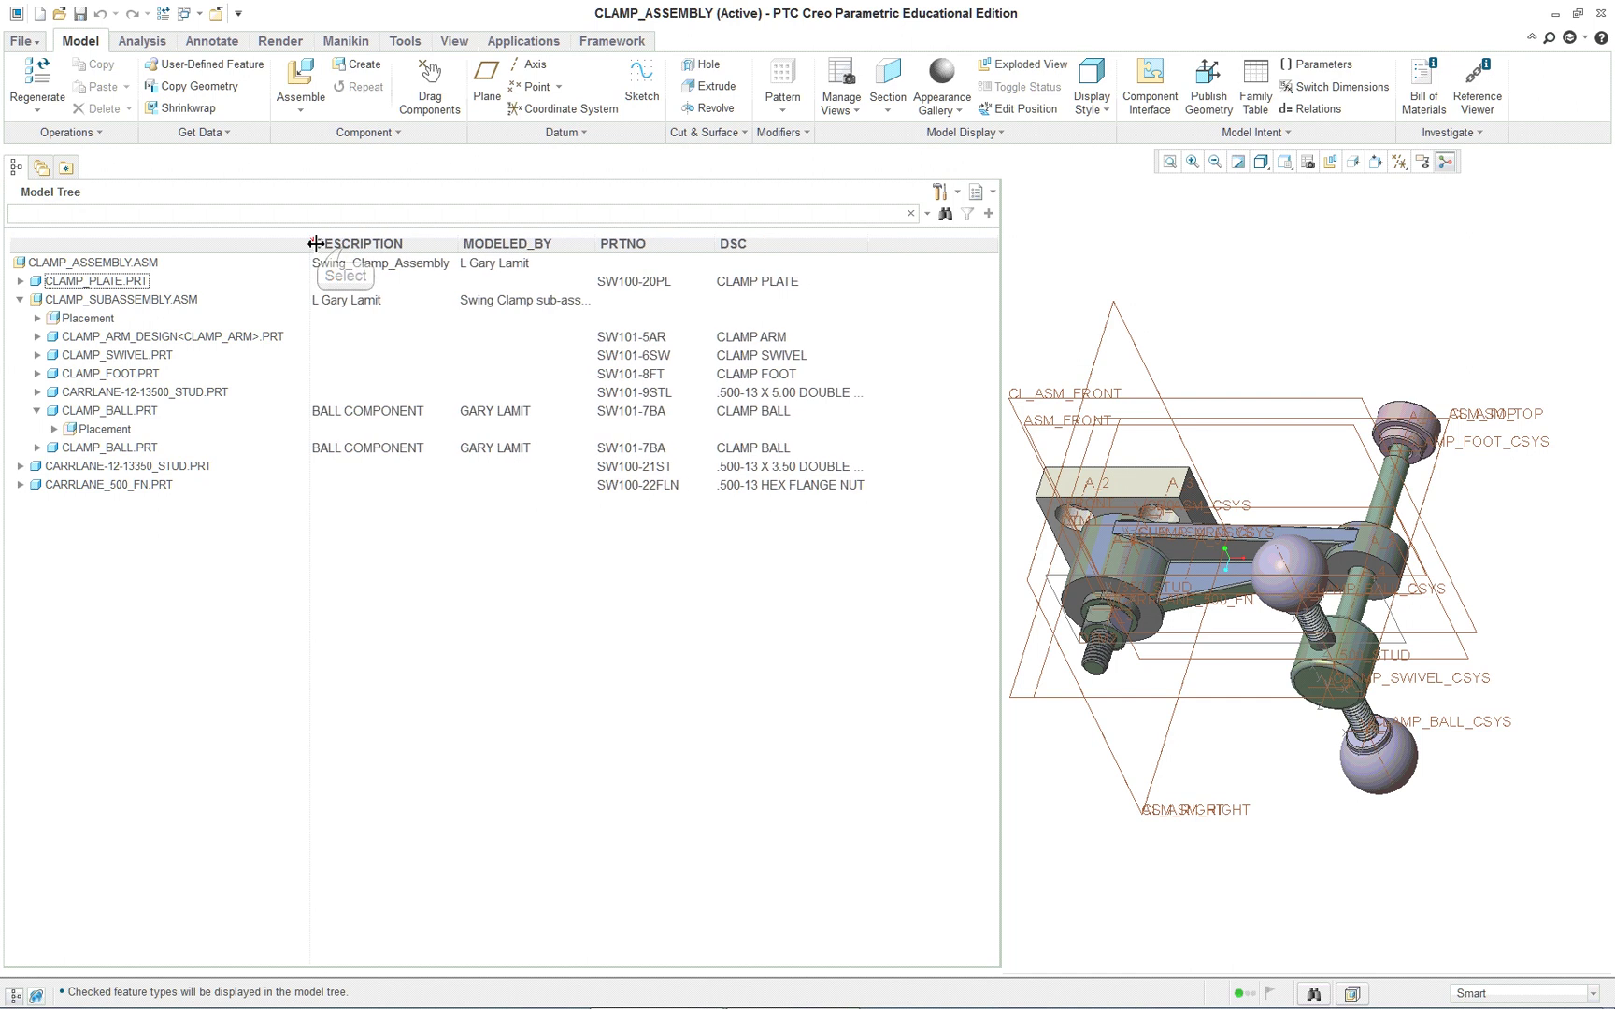
click(363, 282)
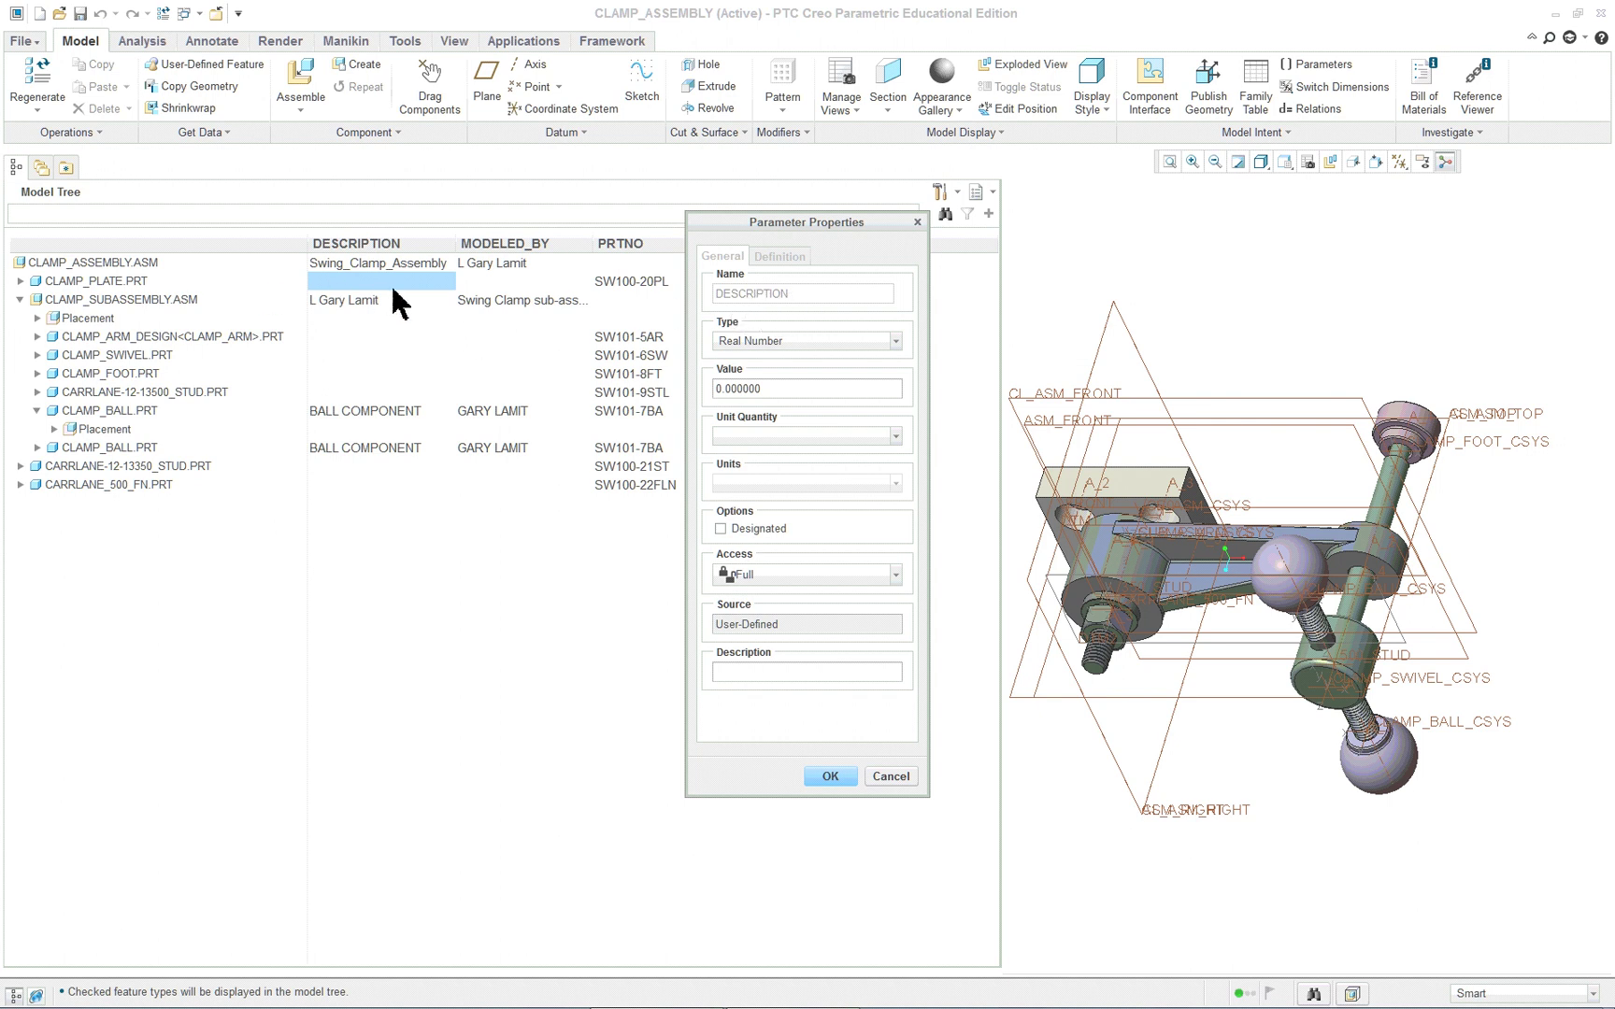
click(785, 342)
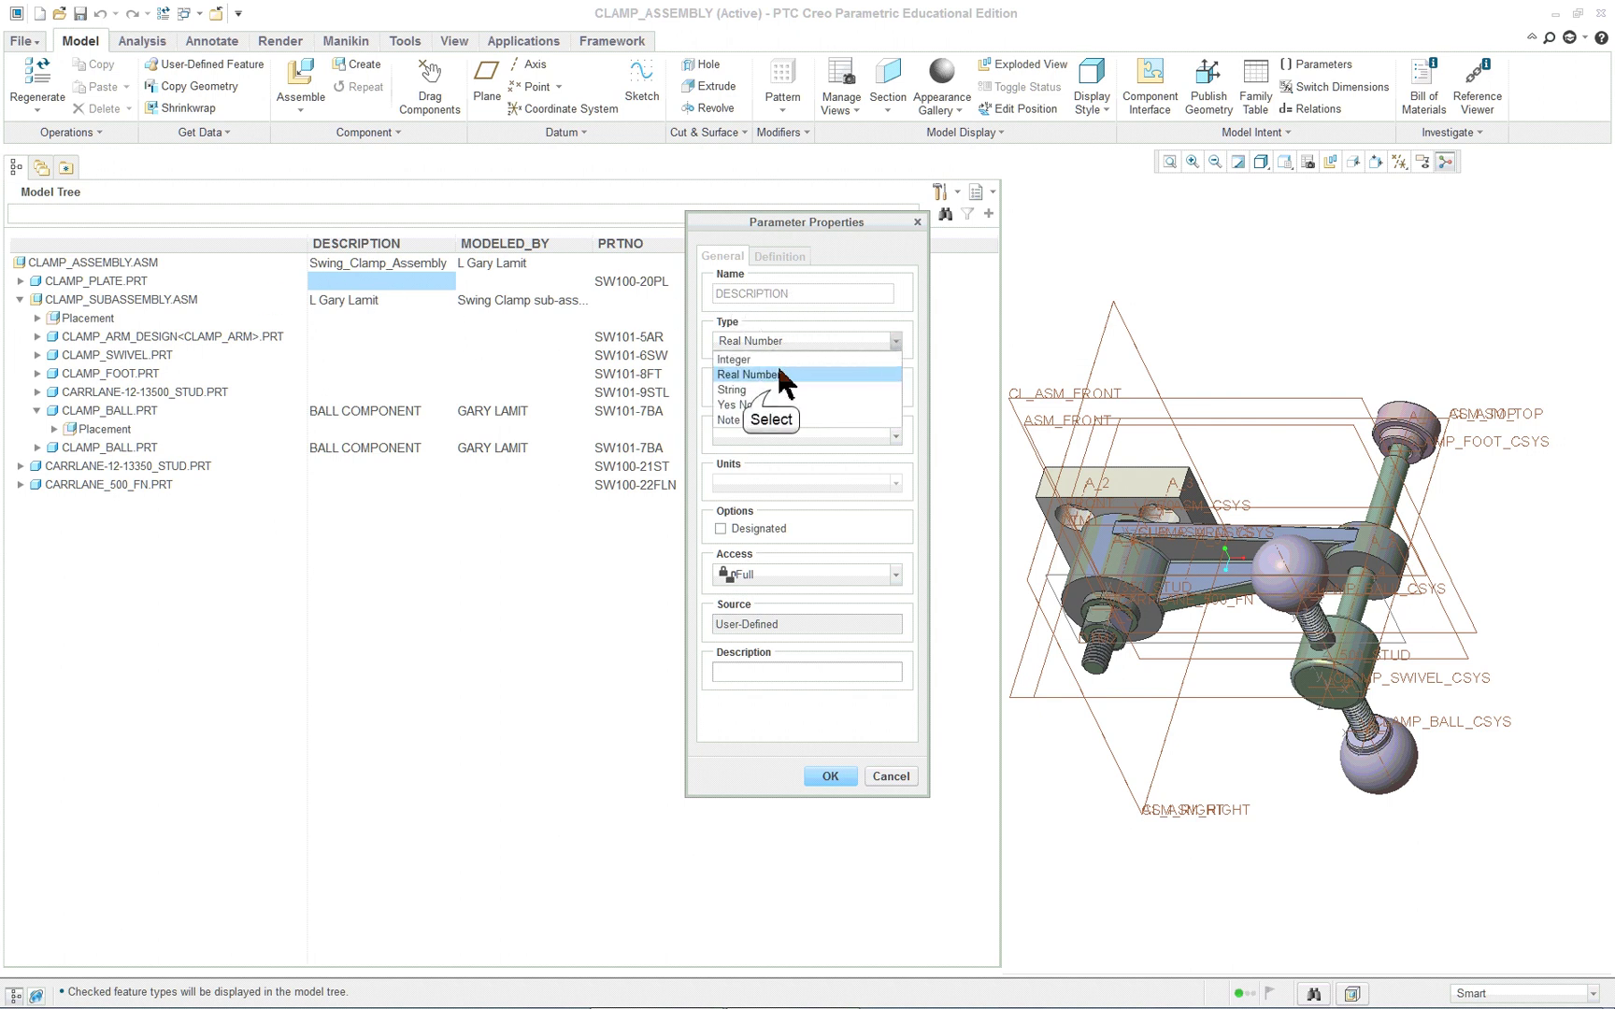
click(771, 386)
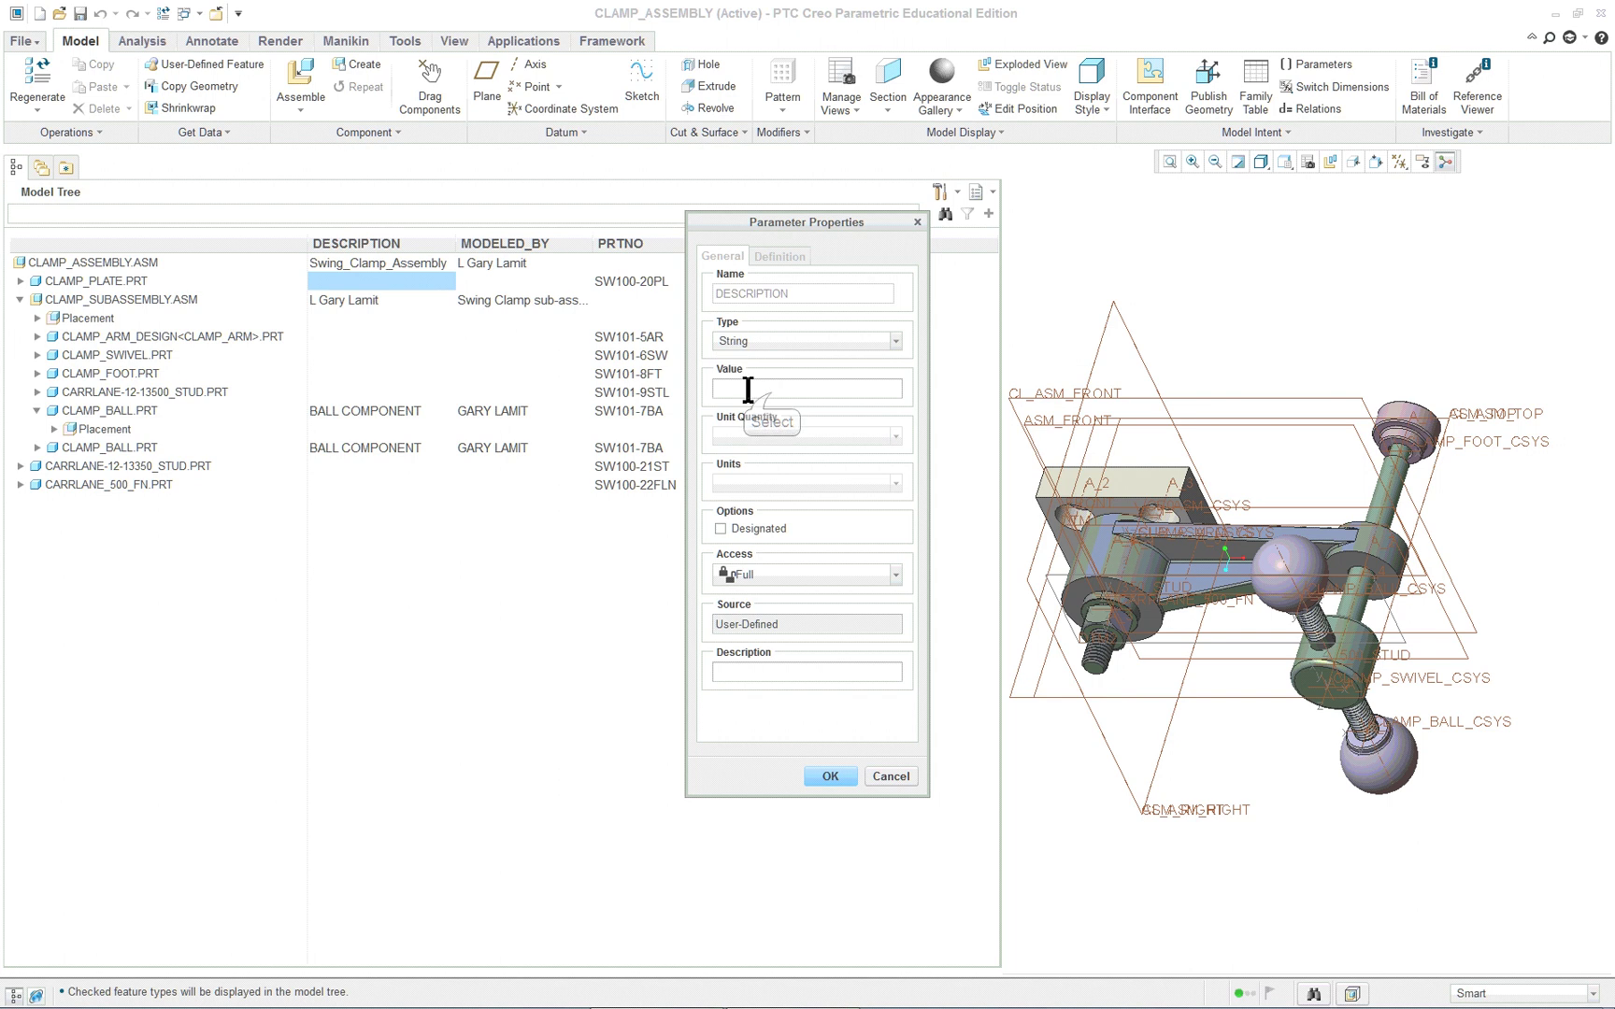
click(741, 388)
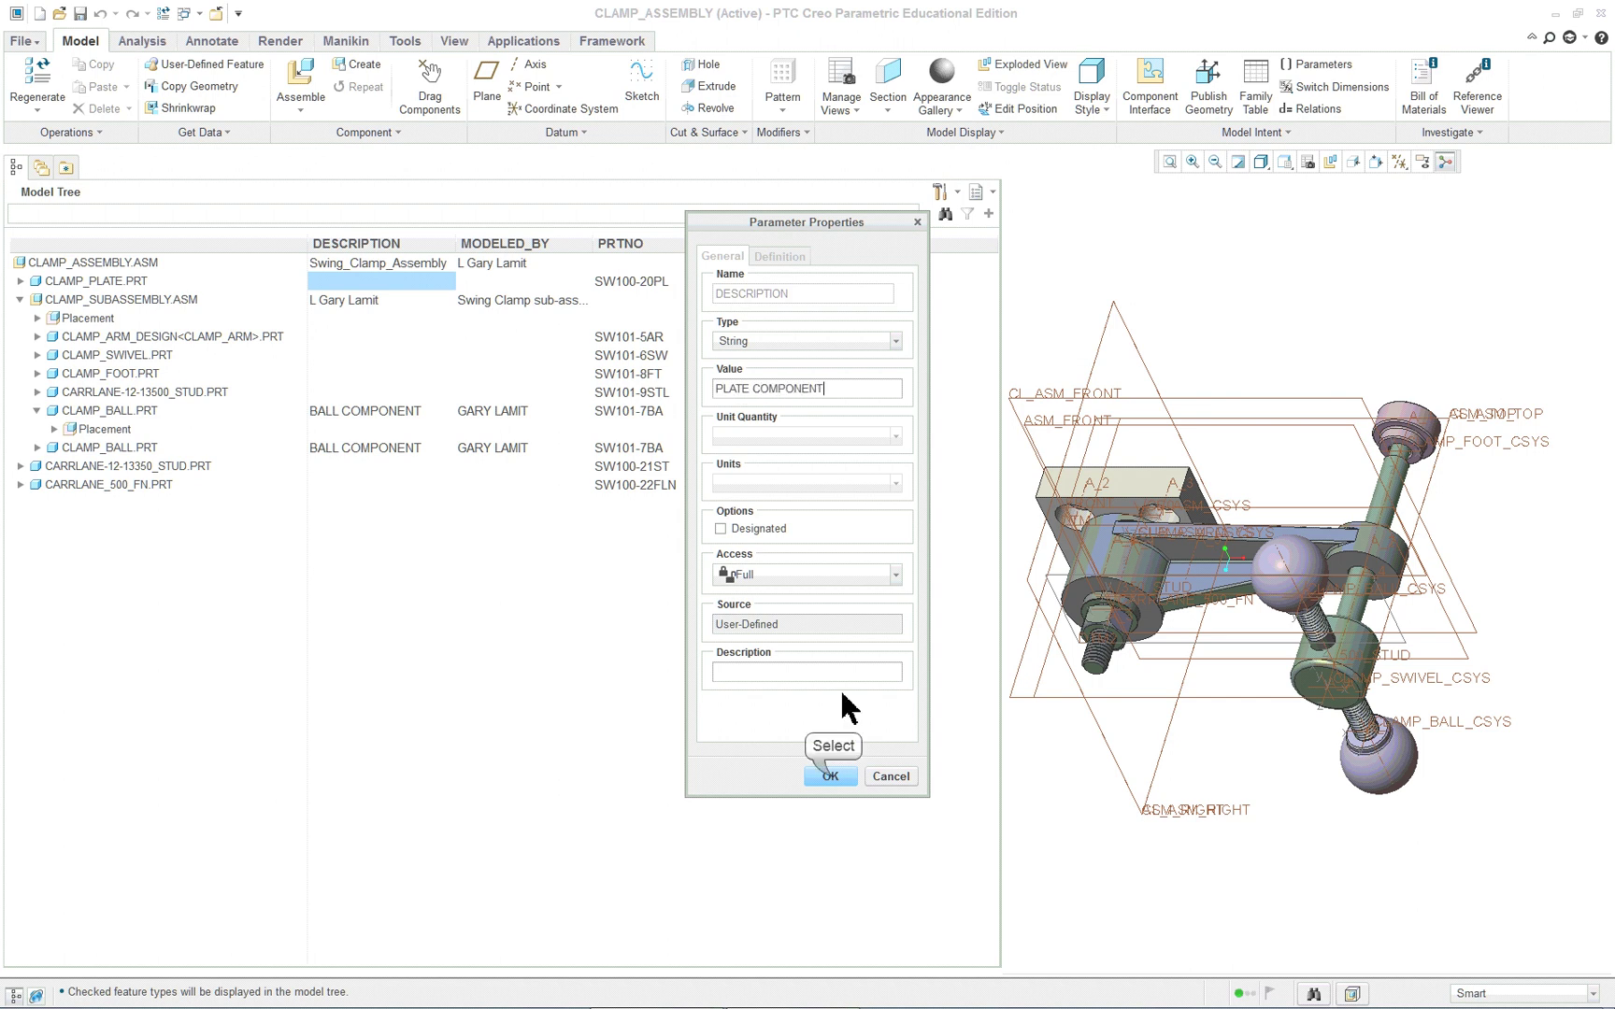
click(830, 775)
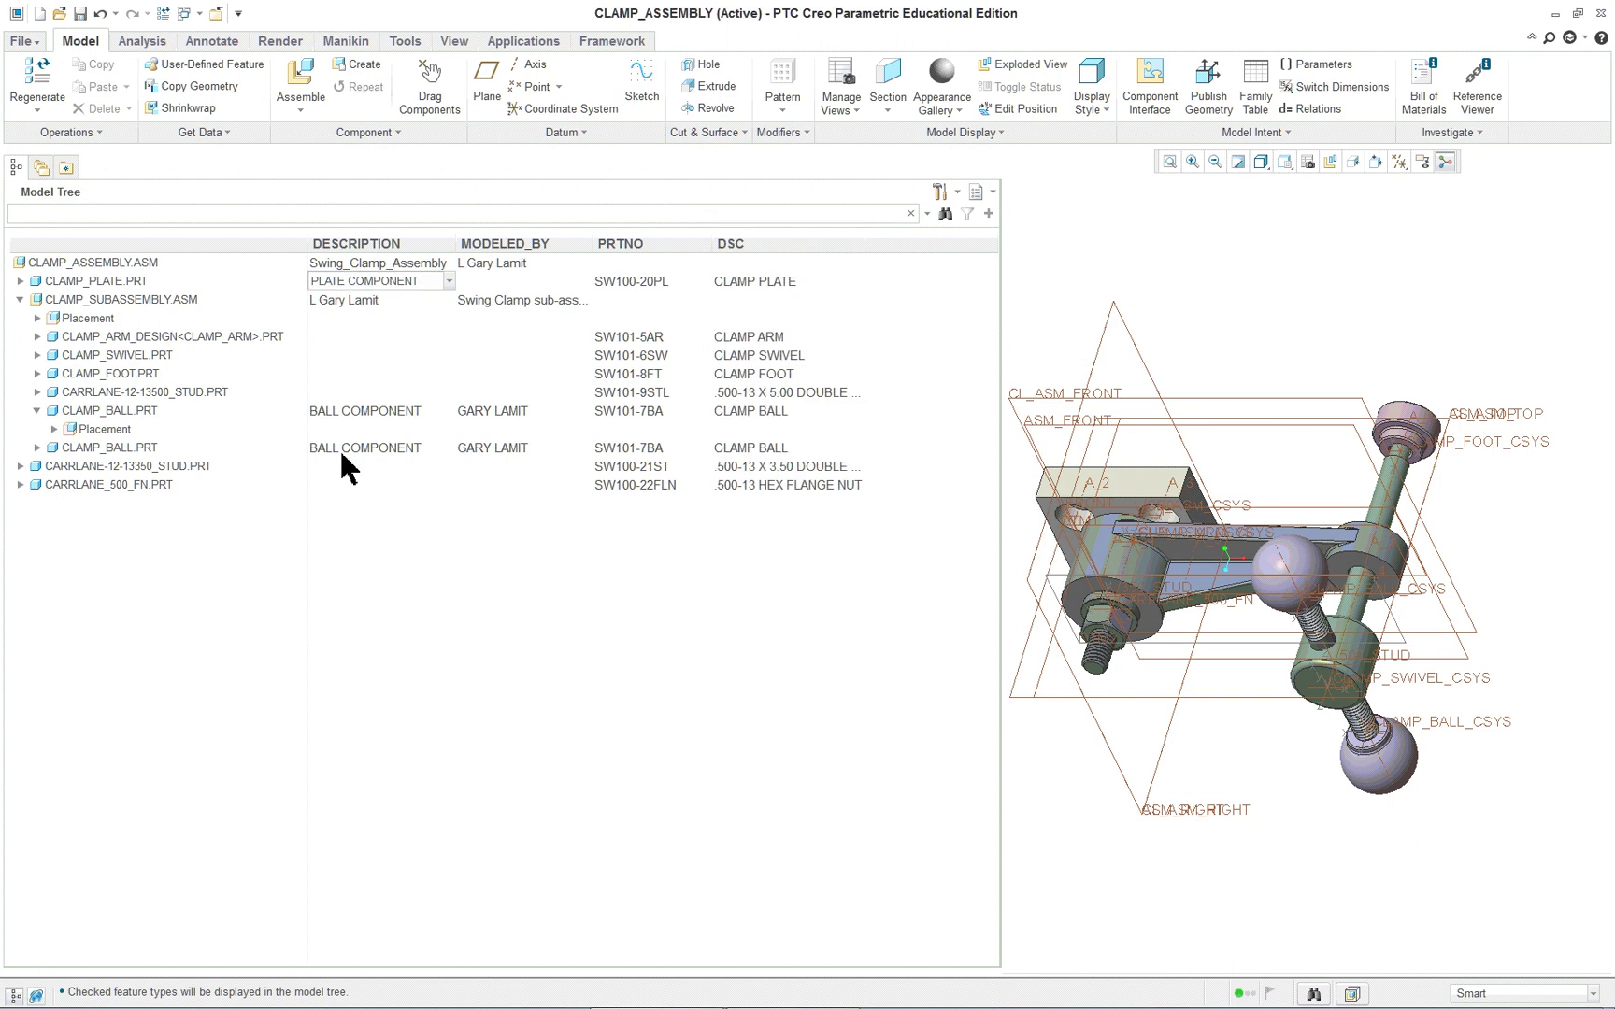
- Enter a modeler's name in CLAMP_SWIVEL's MODELED_BY cell and cancel the flange nut entry
click(503, 318)
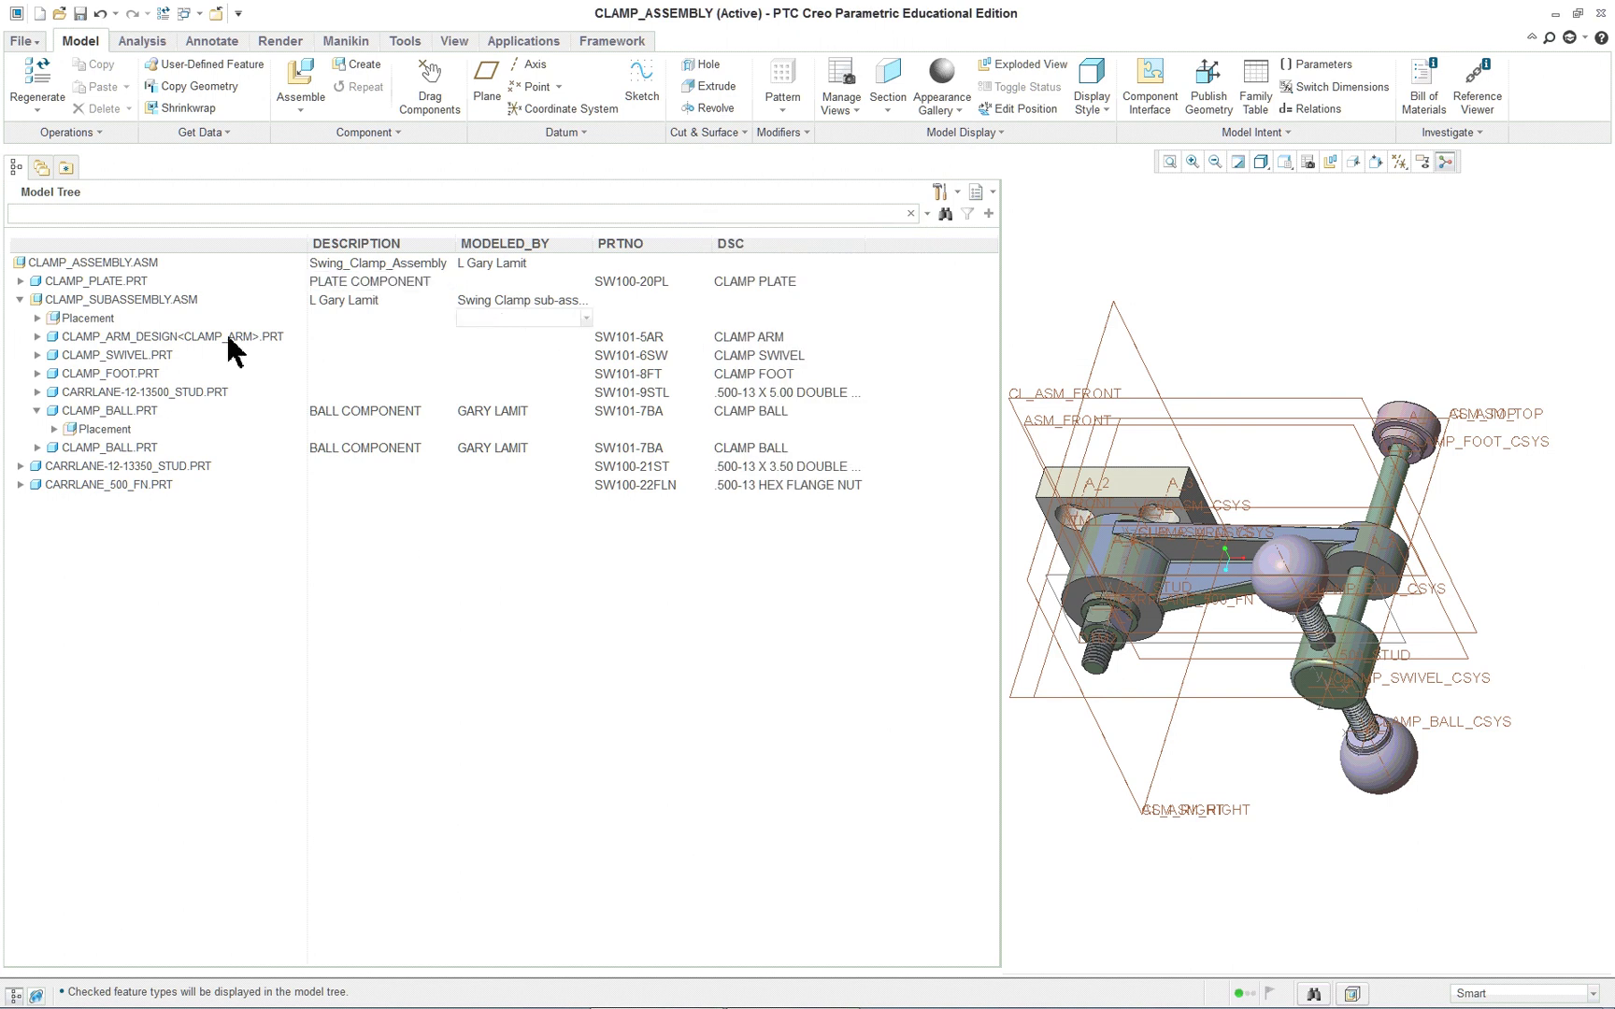
click(506, 353)
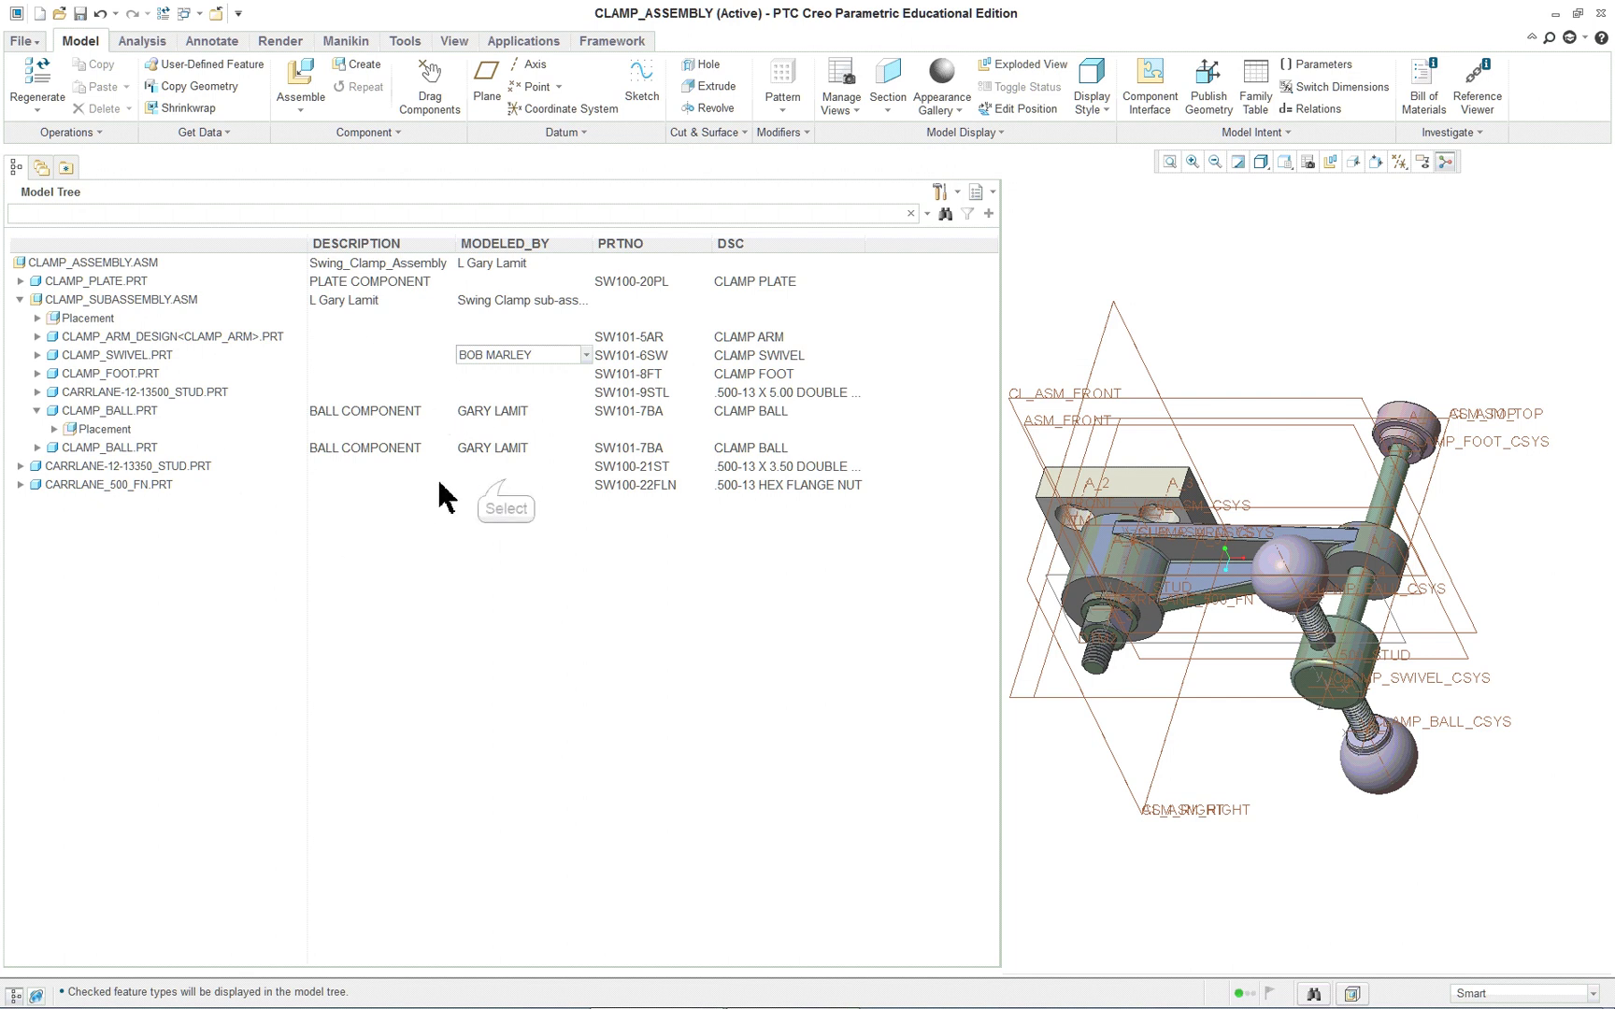
click(506, 485)
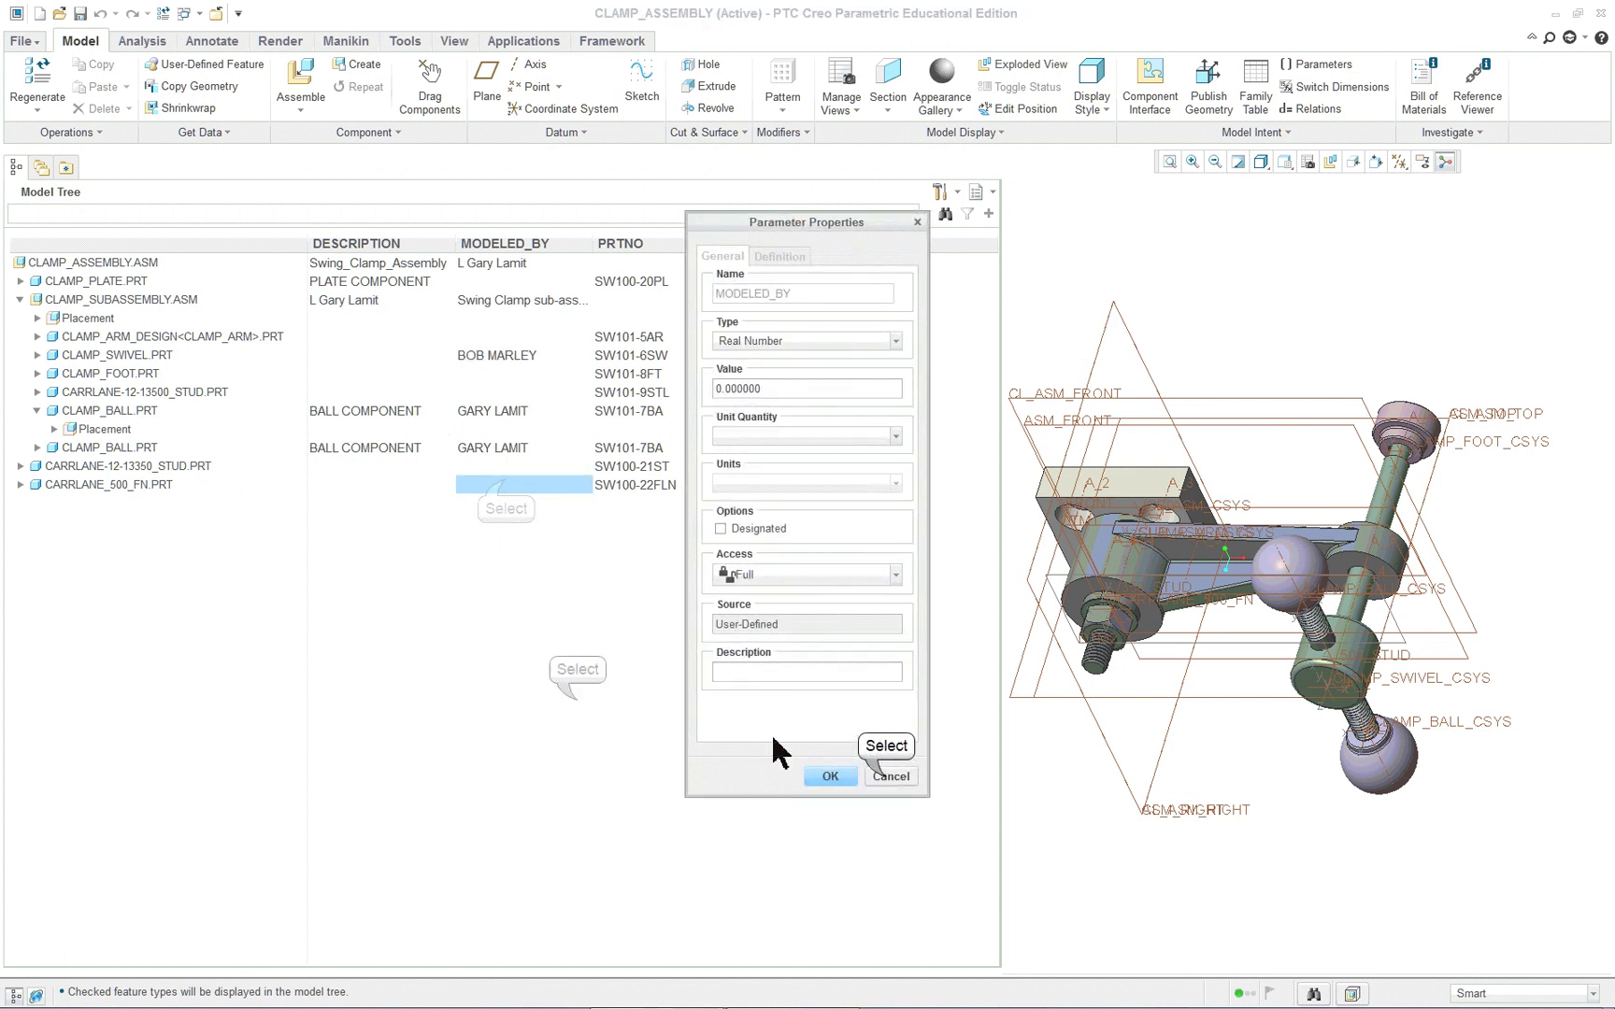
click(886, 776)
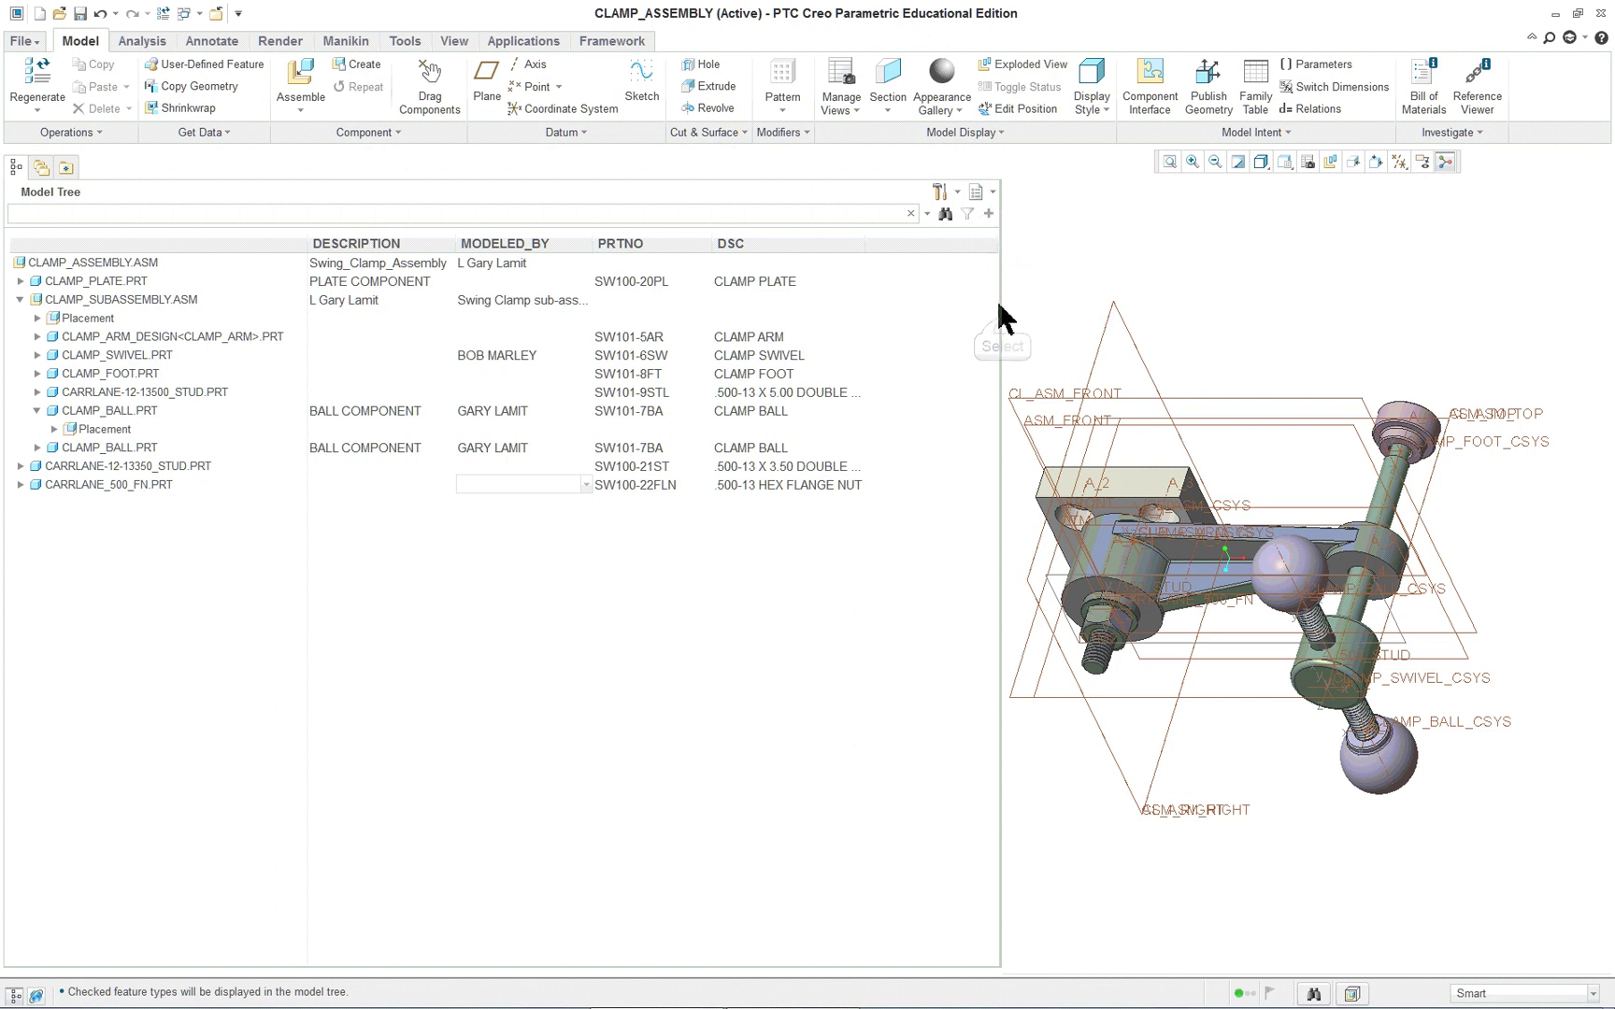
- Hide the model tree and start a new Drawing file
drag(1005, 320, 161, 329)
click(15, 995)
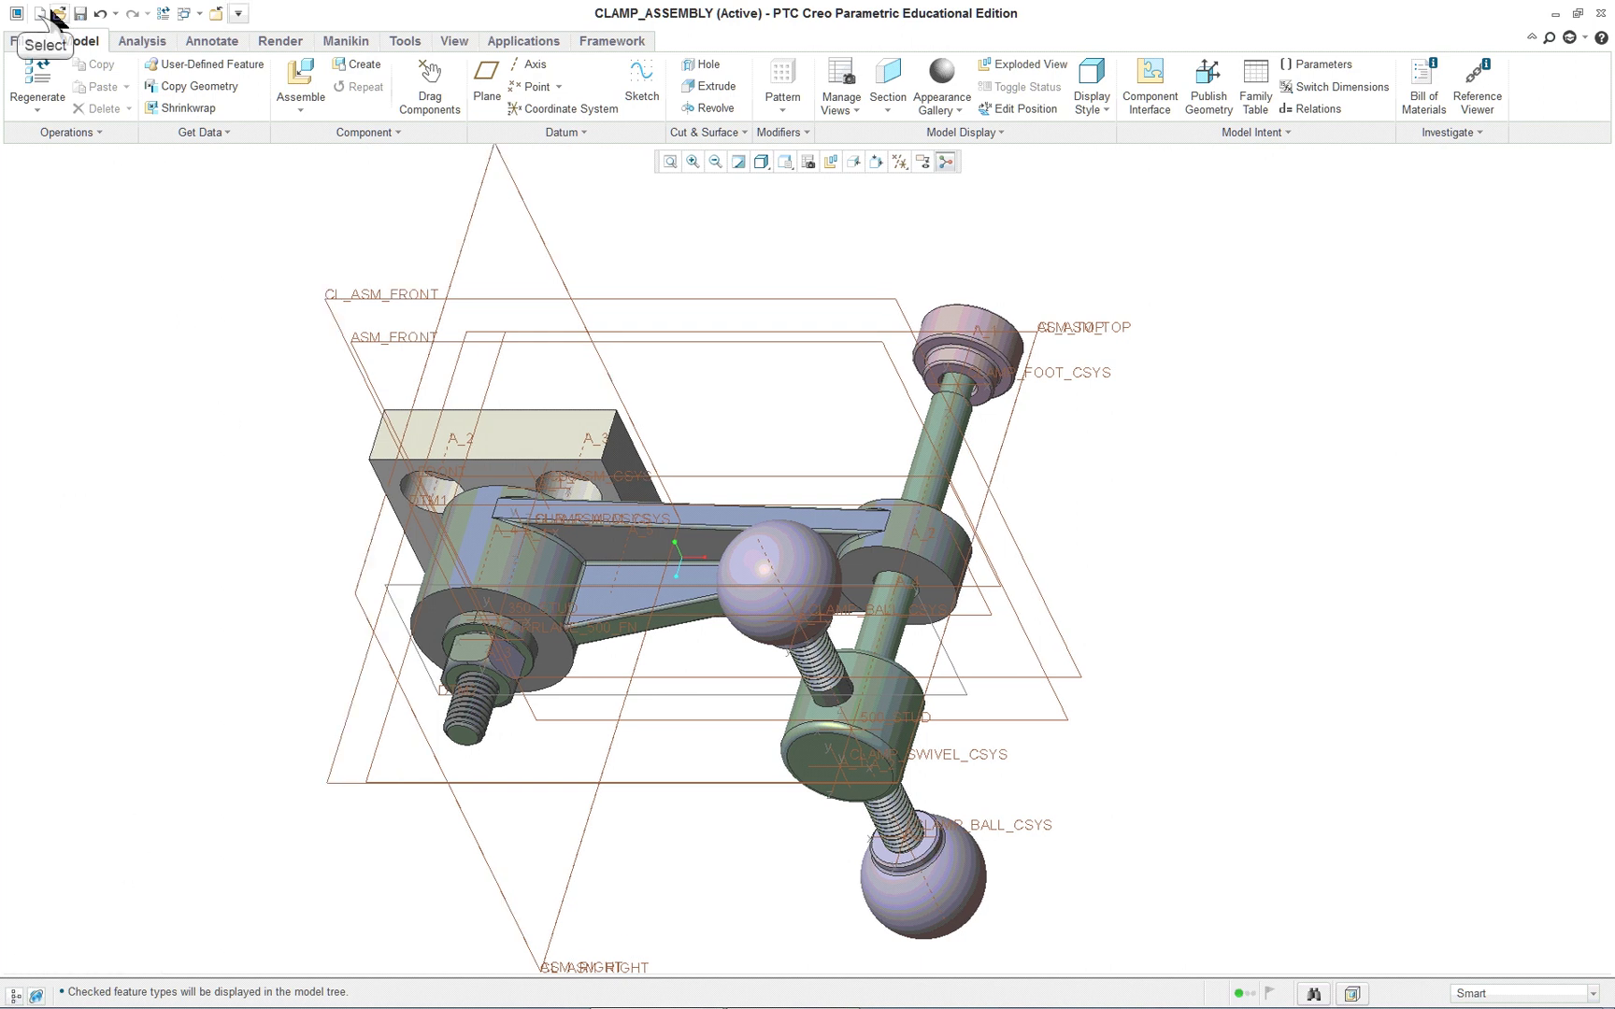
click(39, 15)
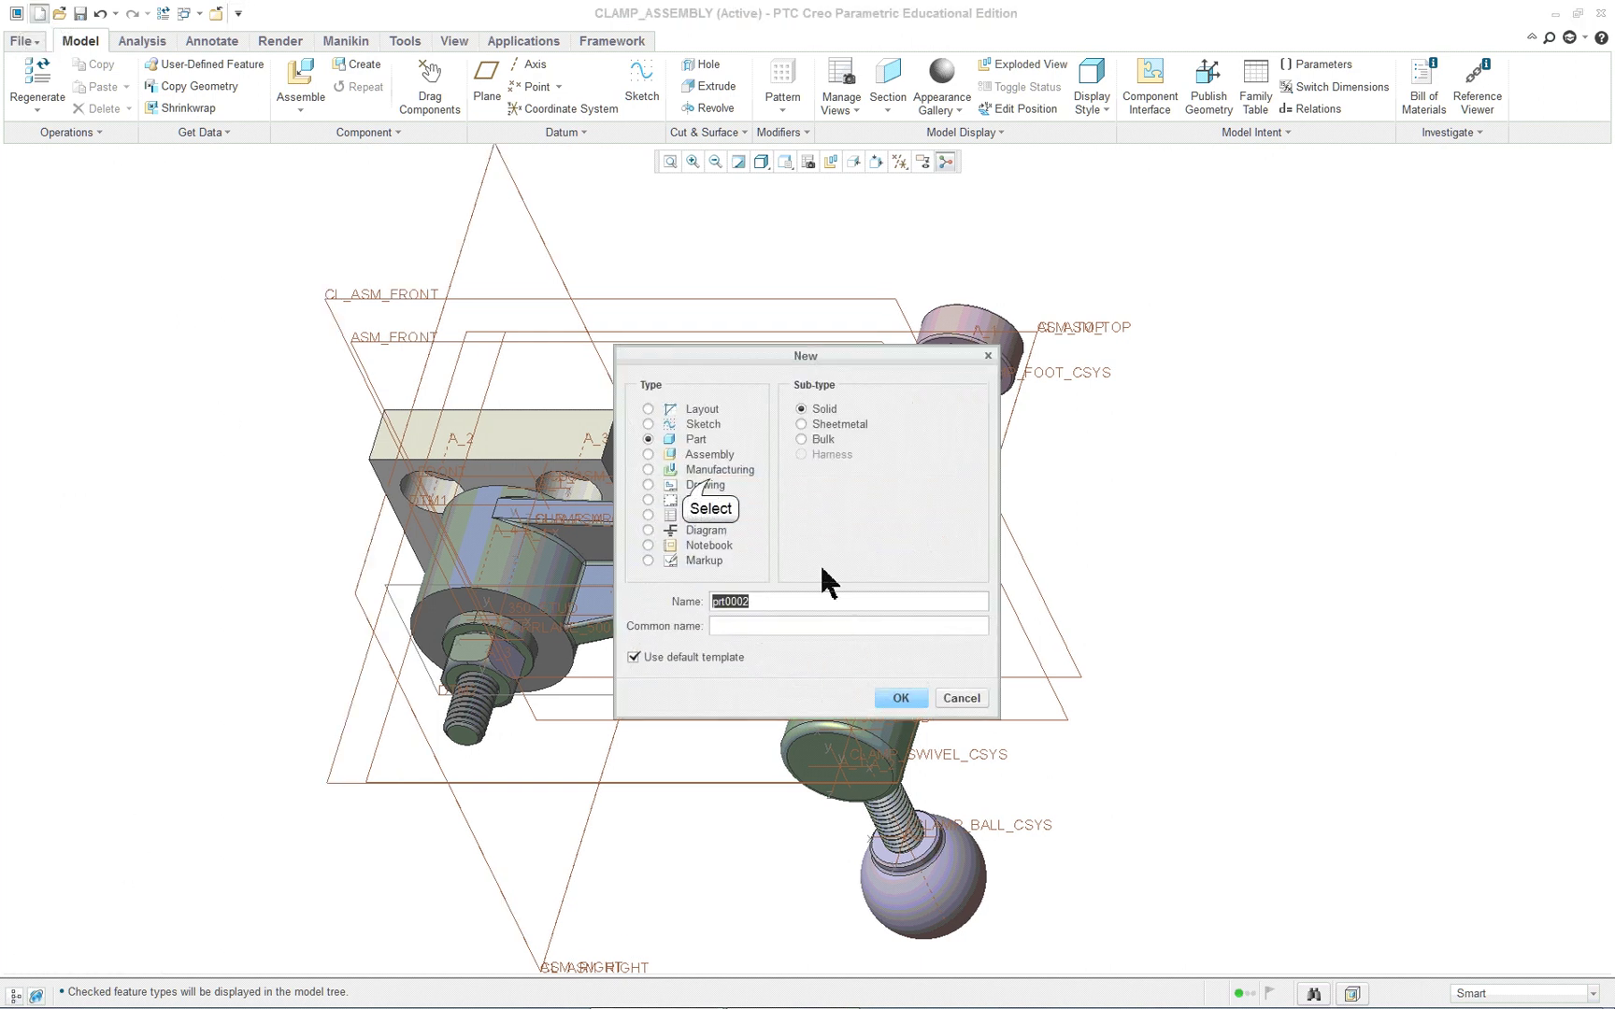
click(711, 485)
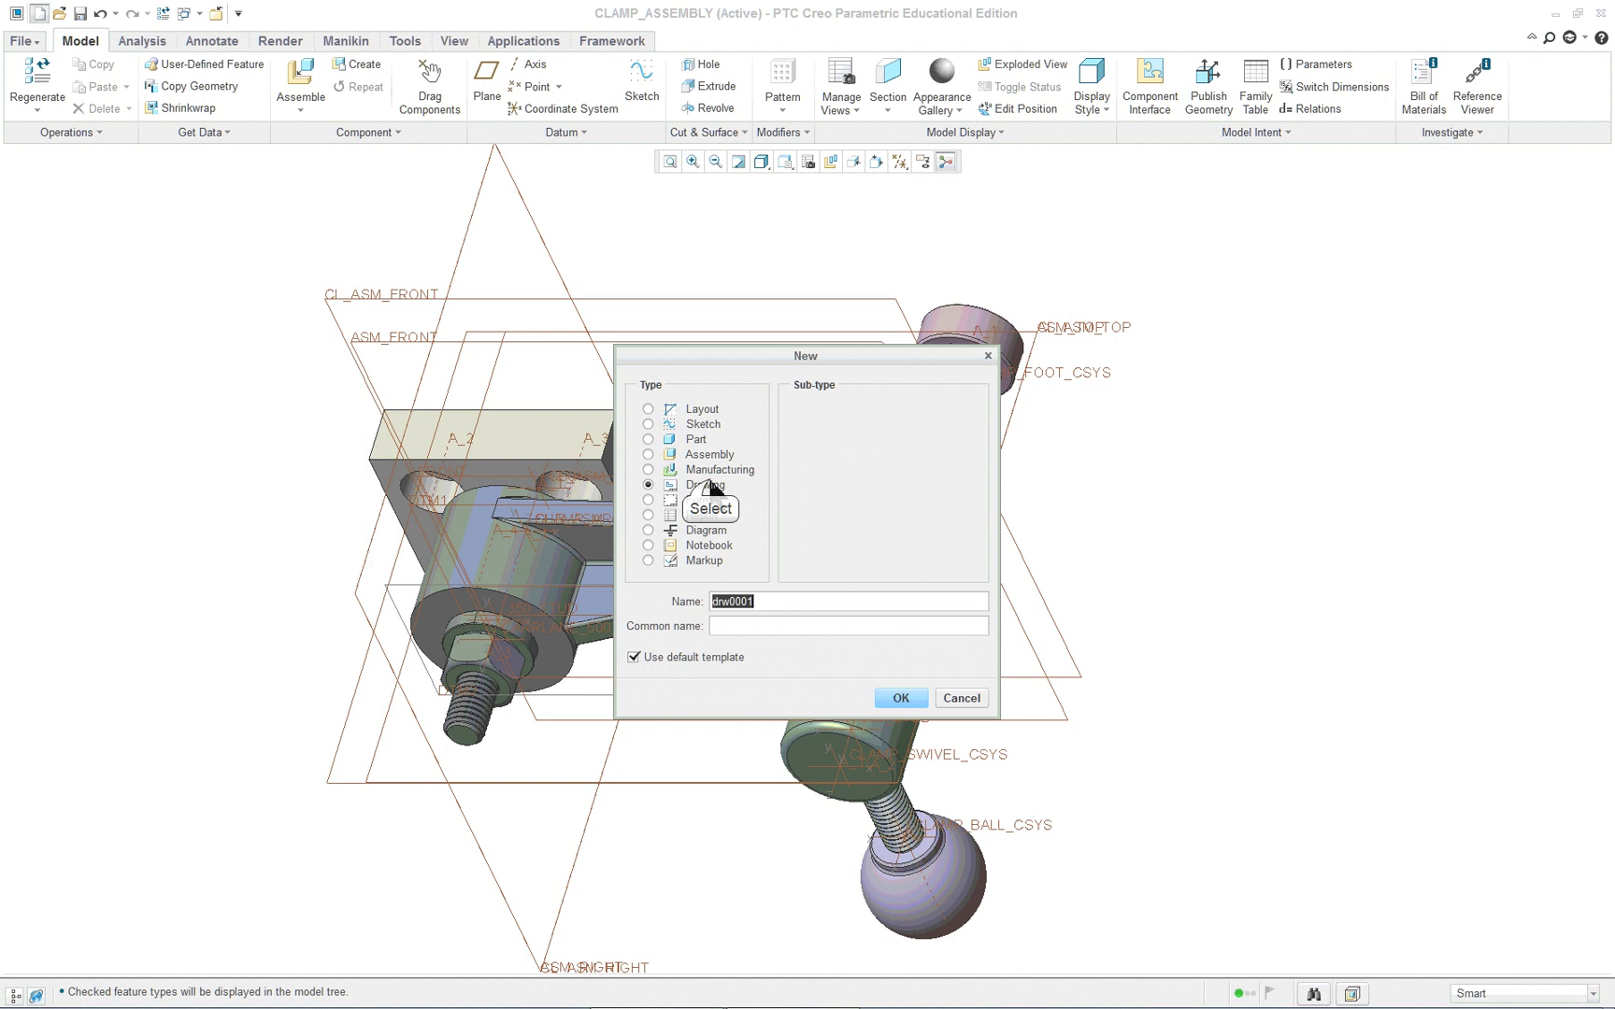
click(902, 699)
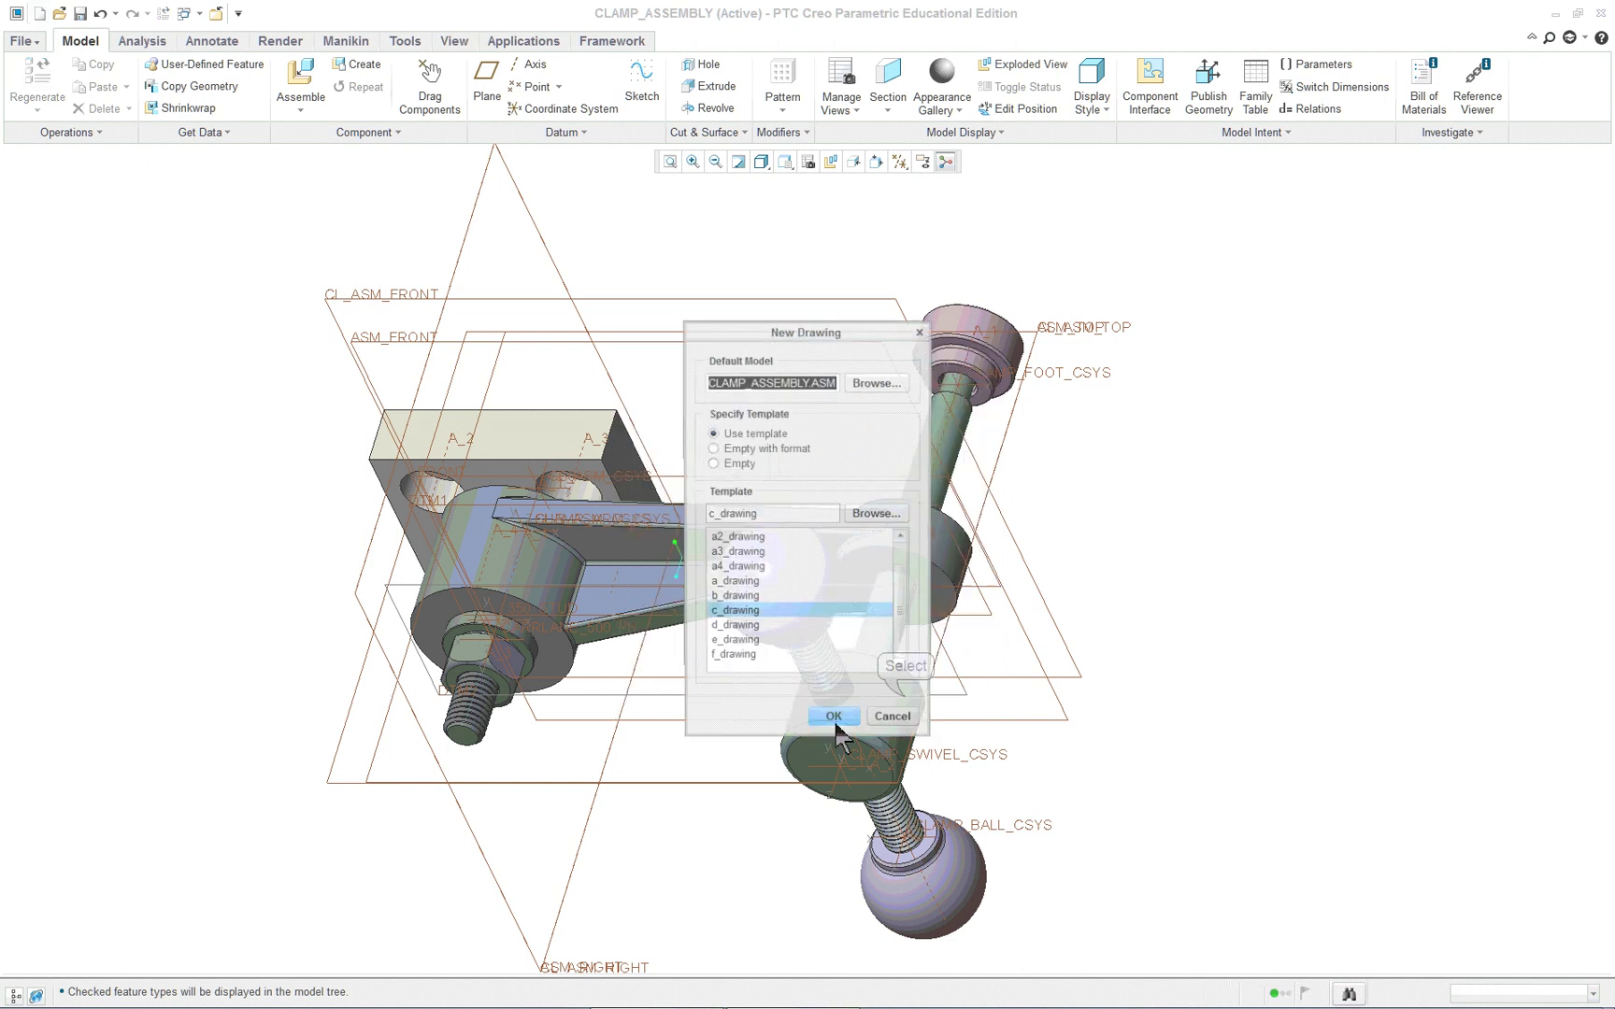
- Choose Empty with format using asm_format_e.frm from the Lesson_6_7_8_9_10_12_CREO folder
click(739, 644)
click(735, 449)
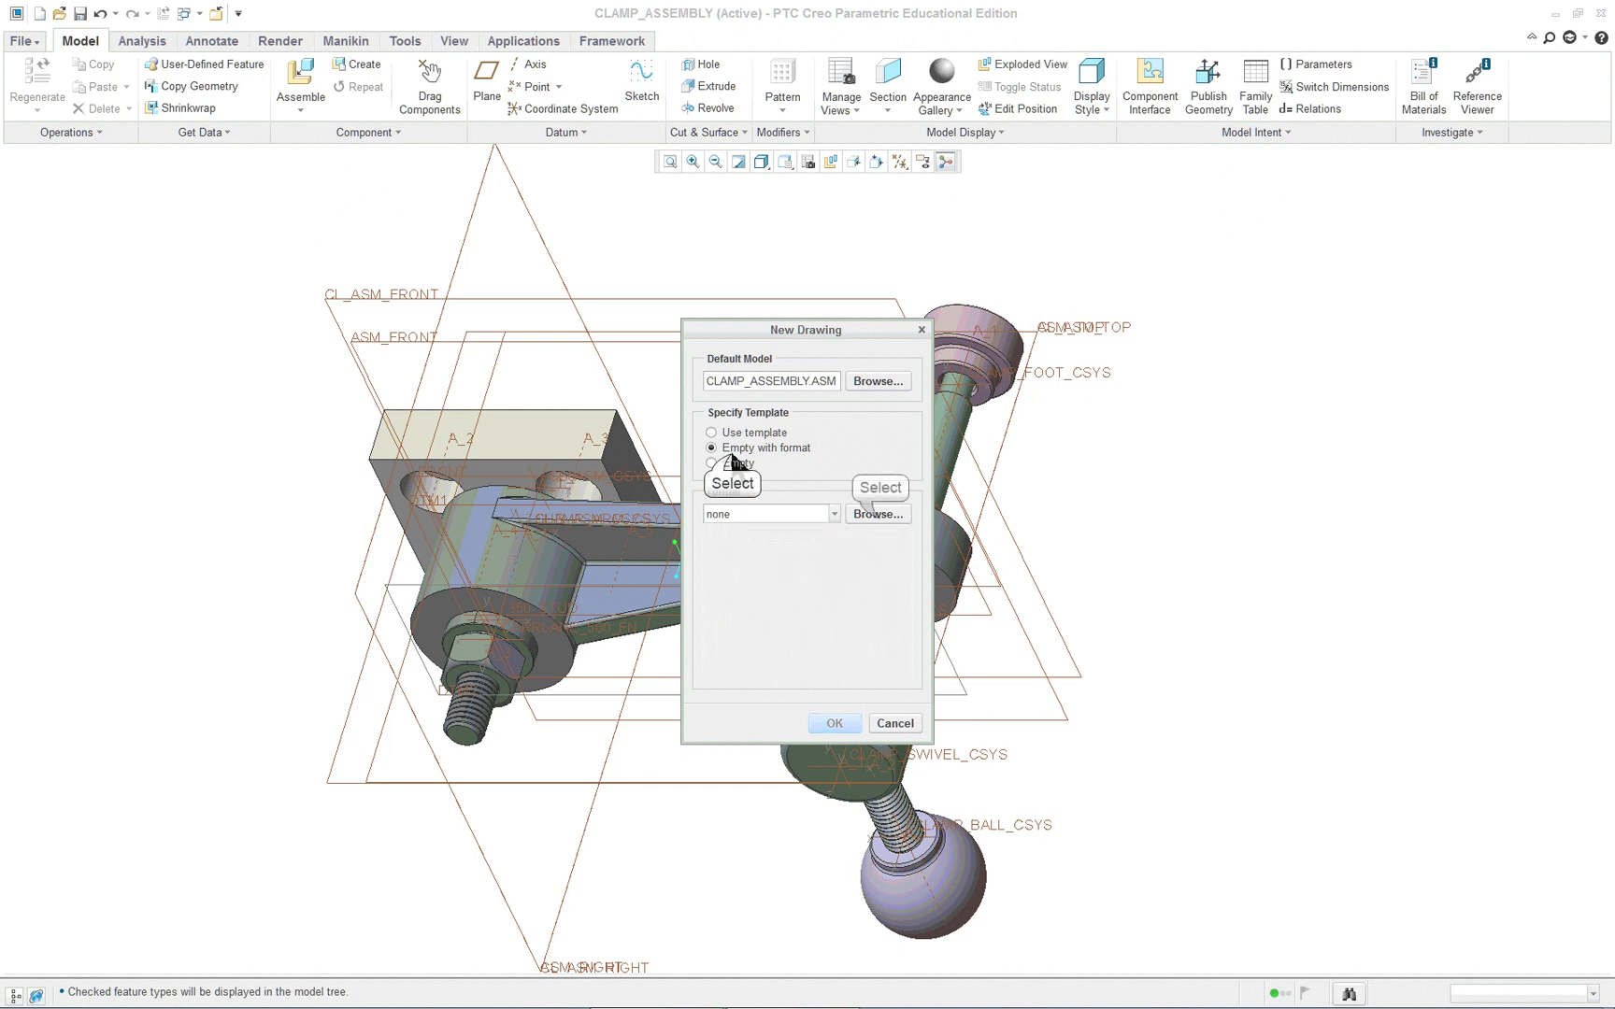
click(878, 514)
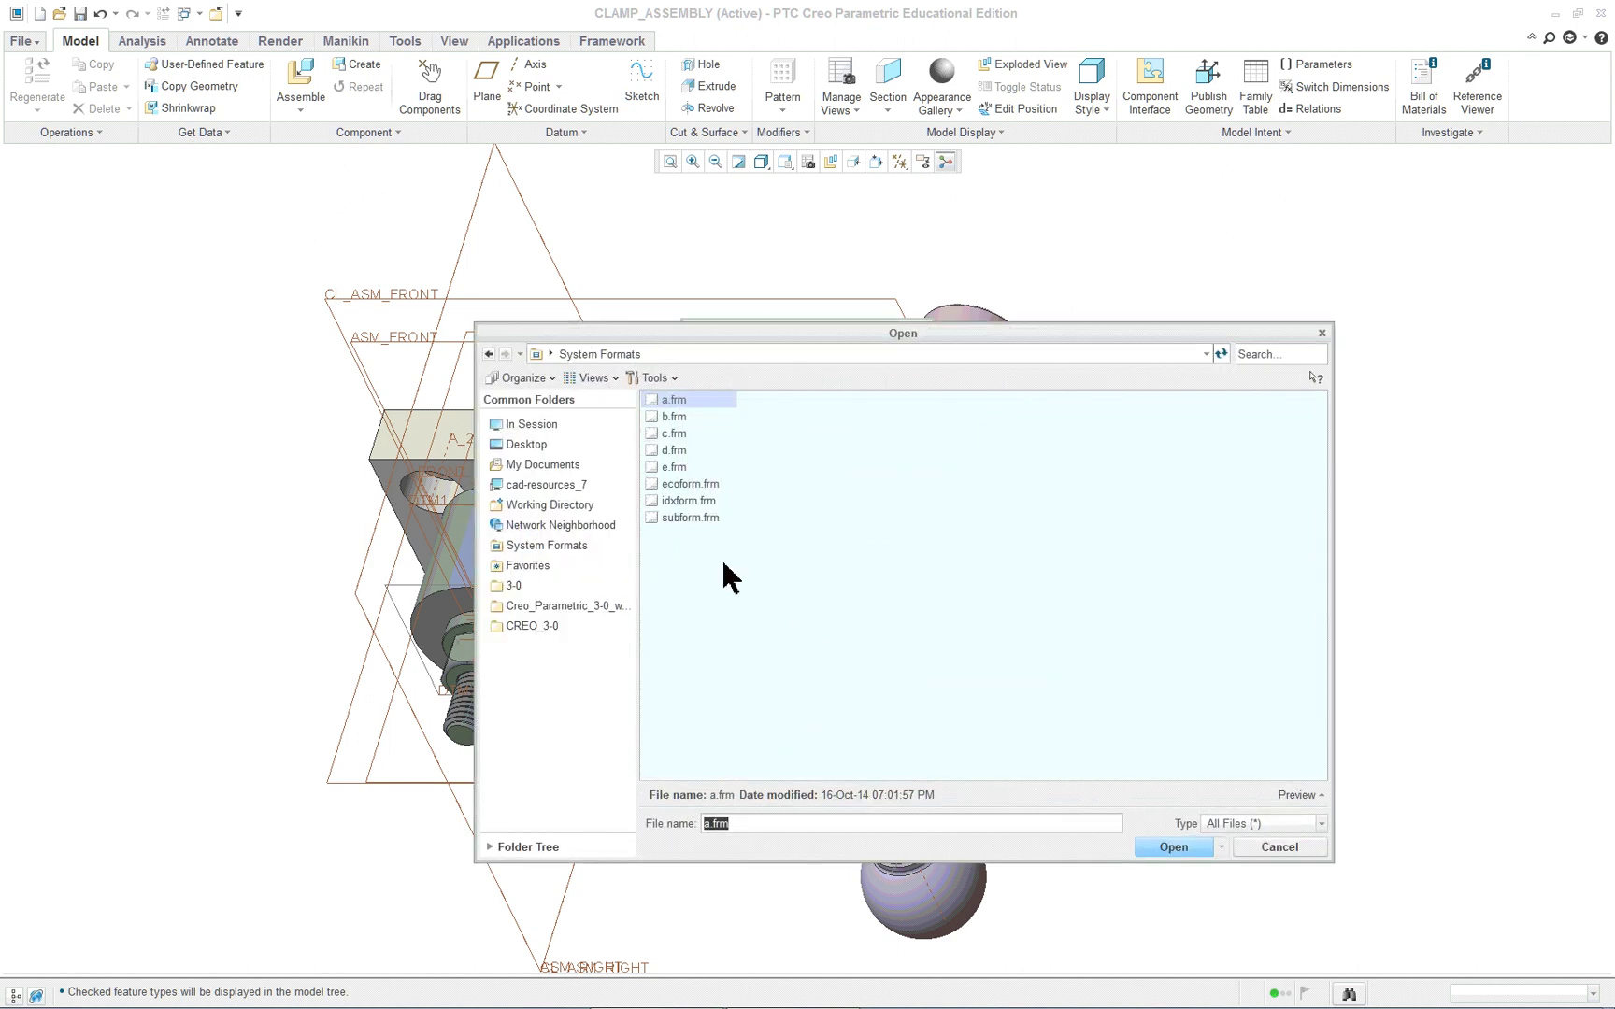
click(529, 423)
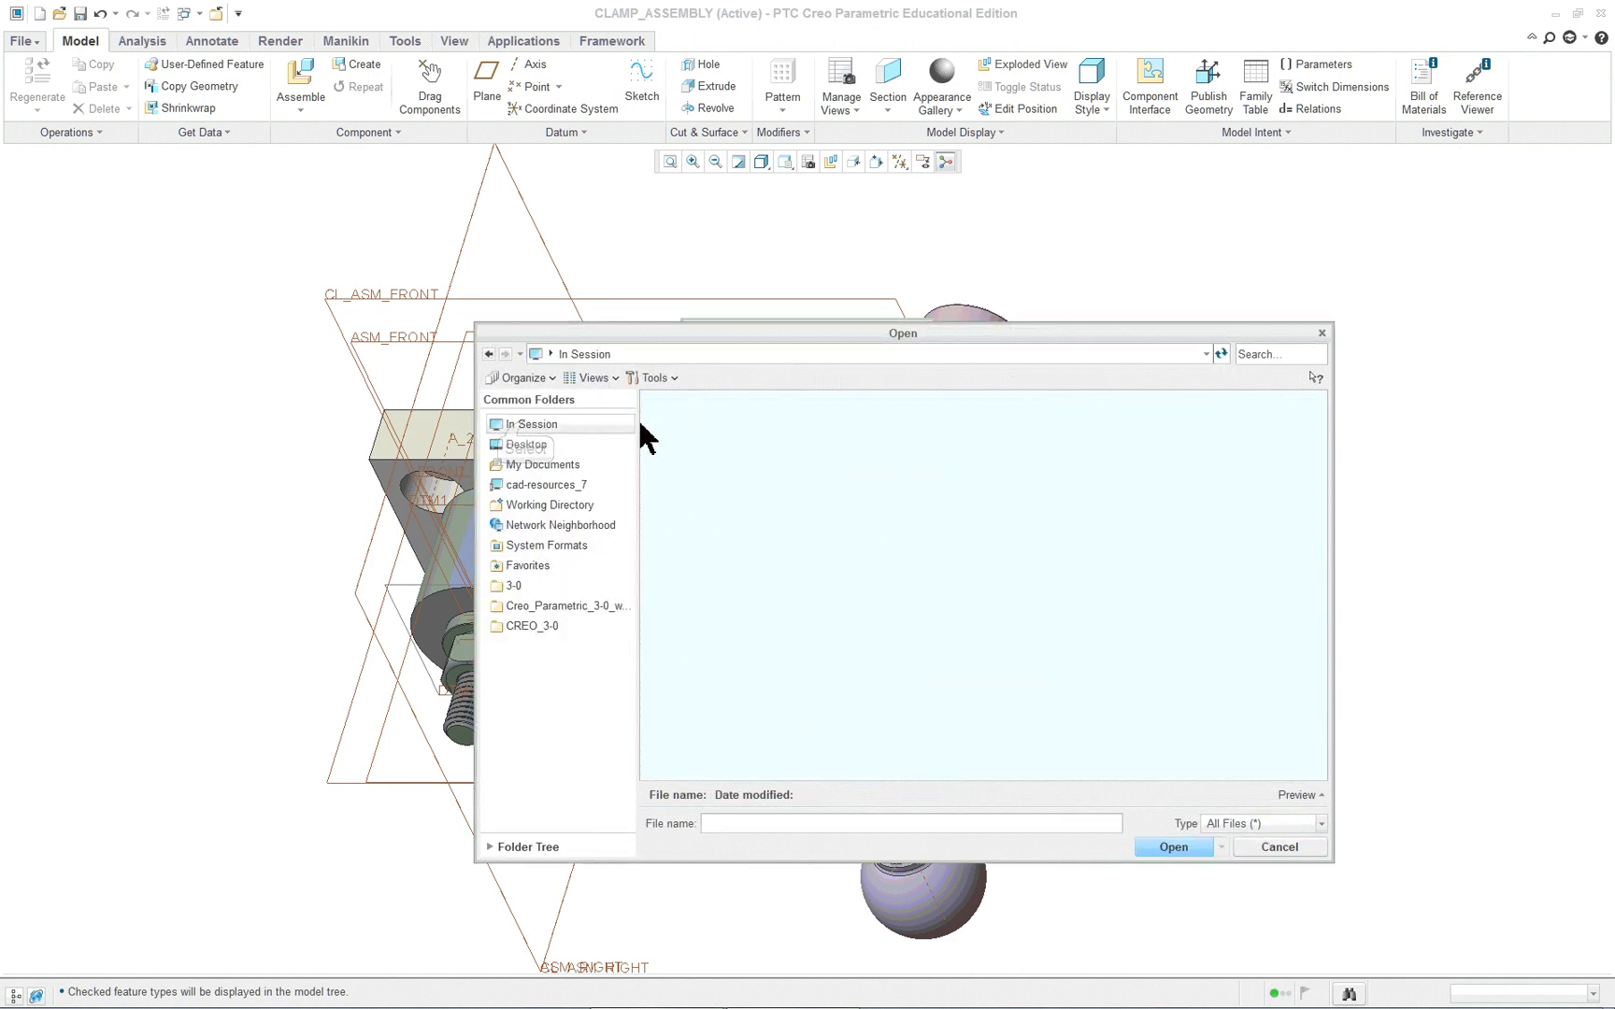
click(519, 585)
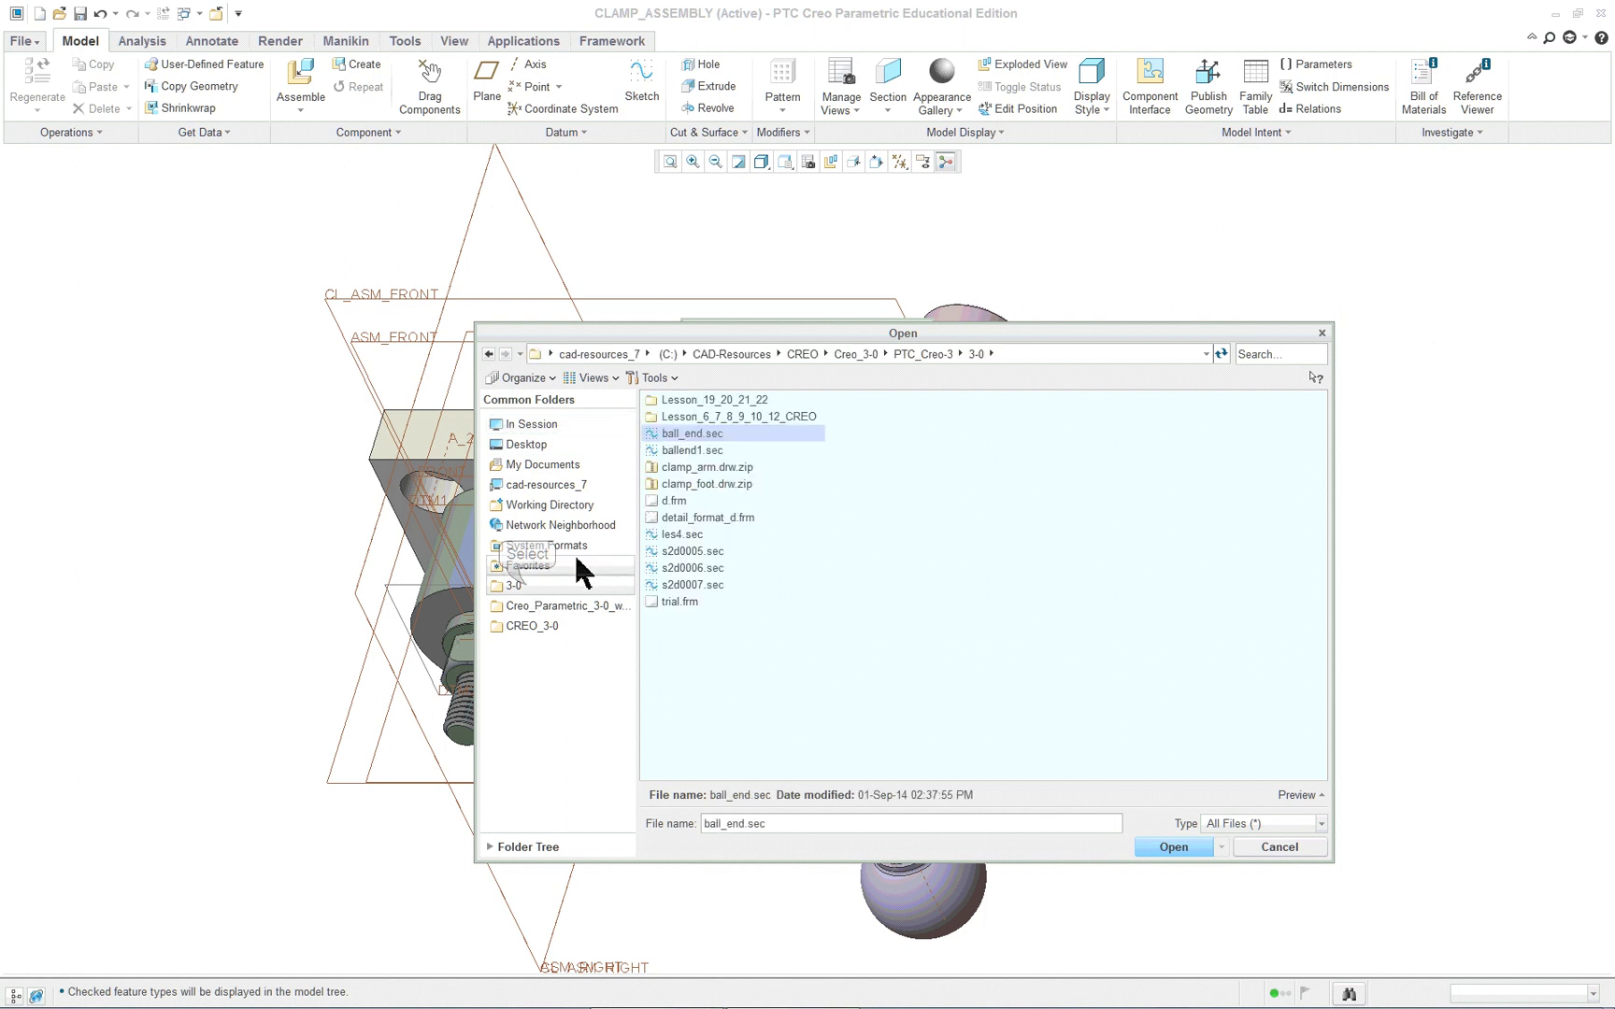
click(1225, 826)
click(1248, 855)
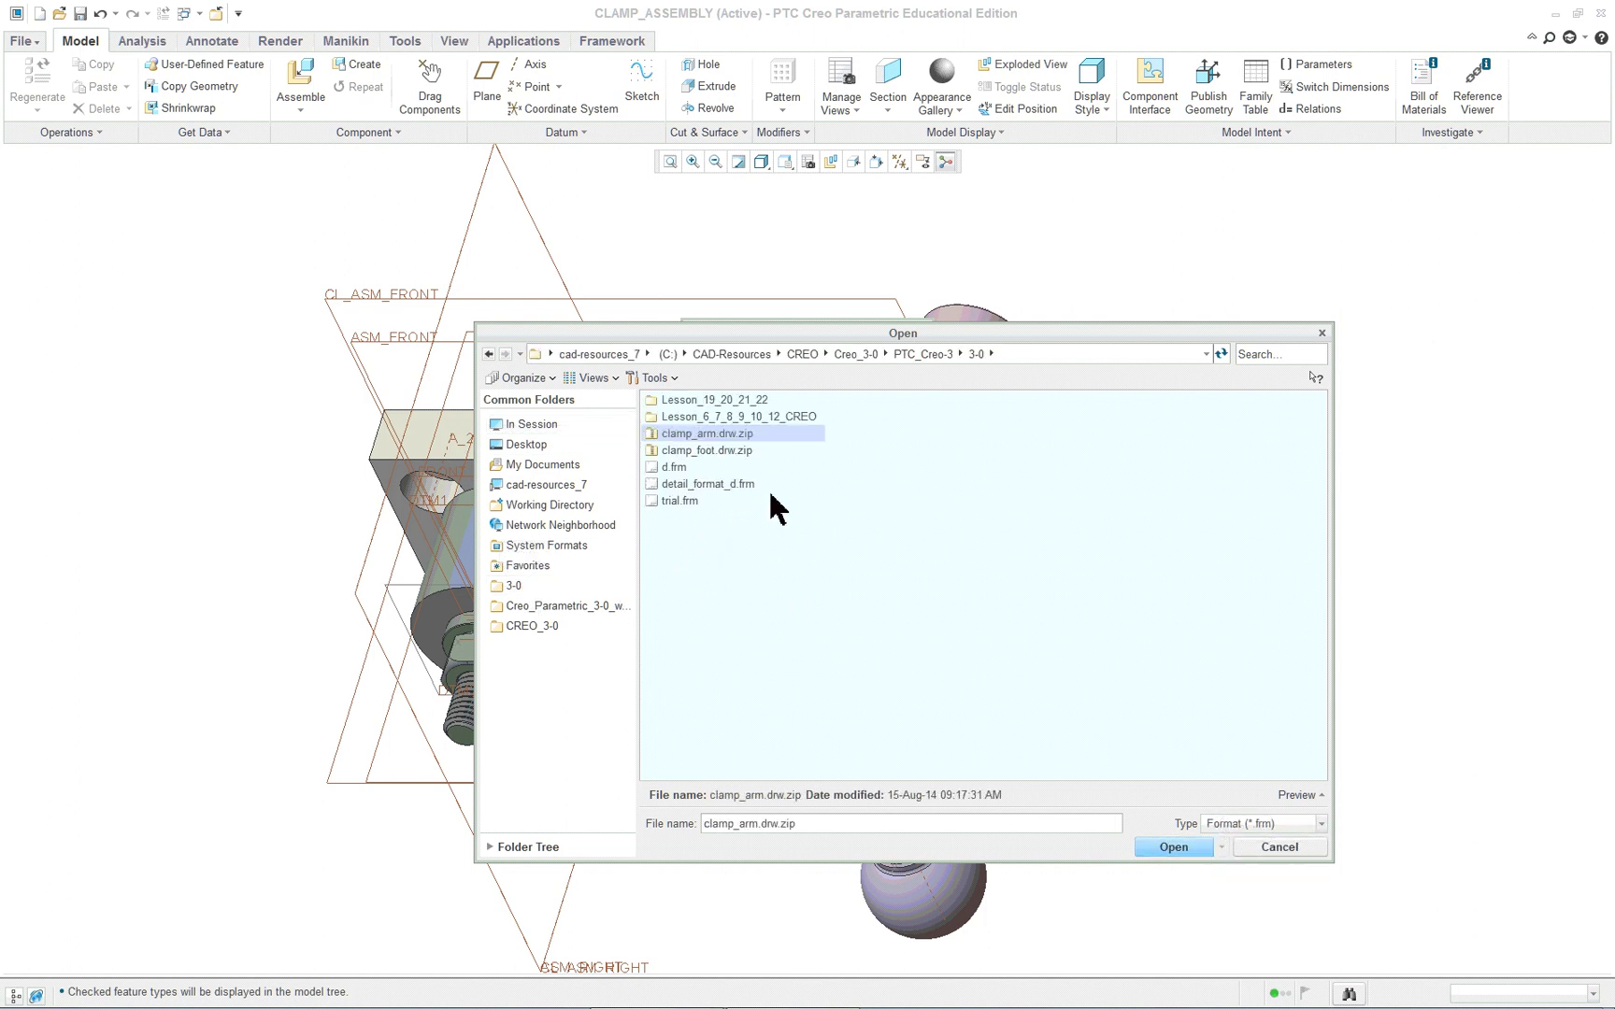
click(718, 417)
double_click(718, 419)
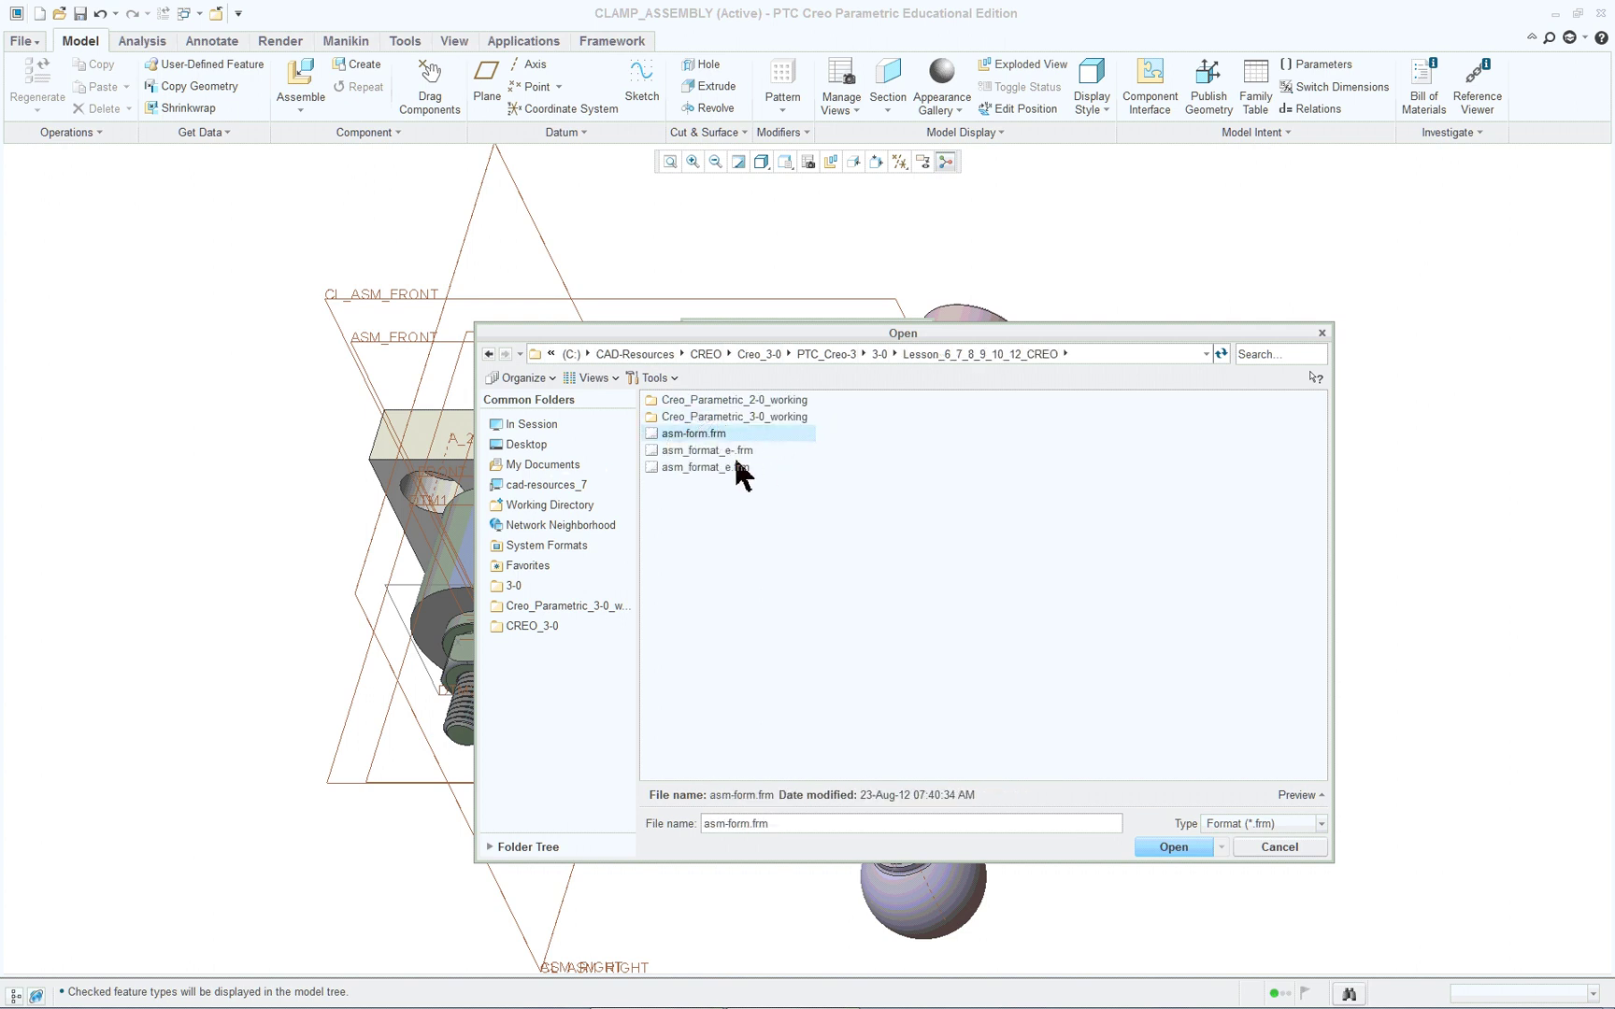
double_click(738, 468)
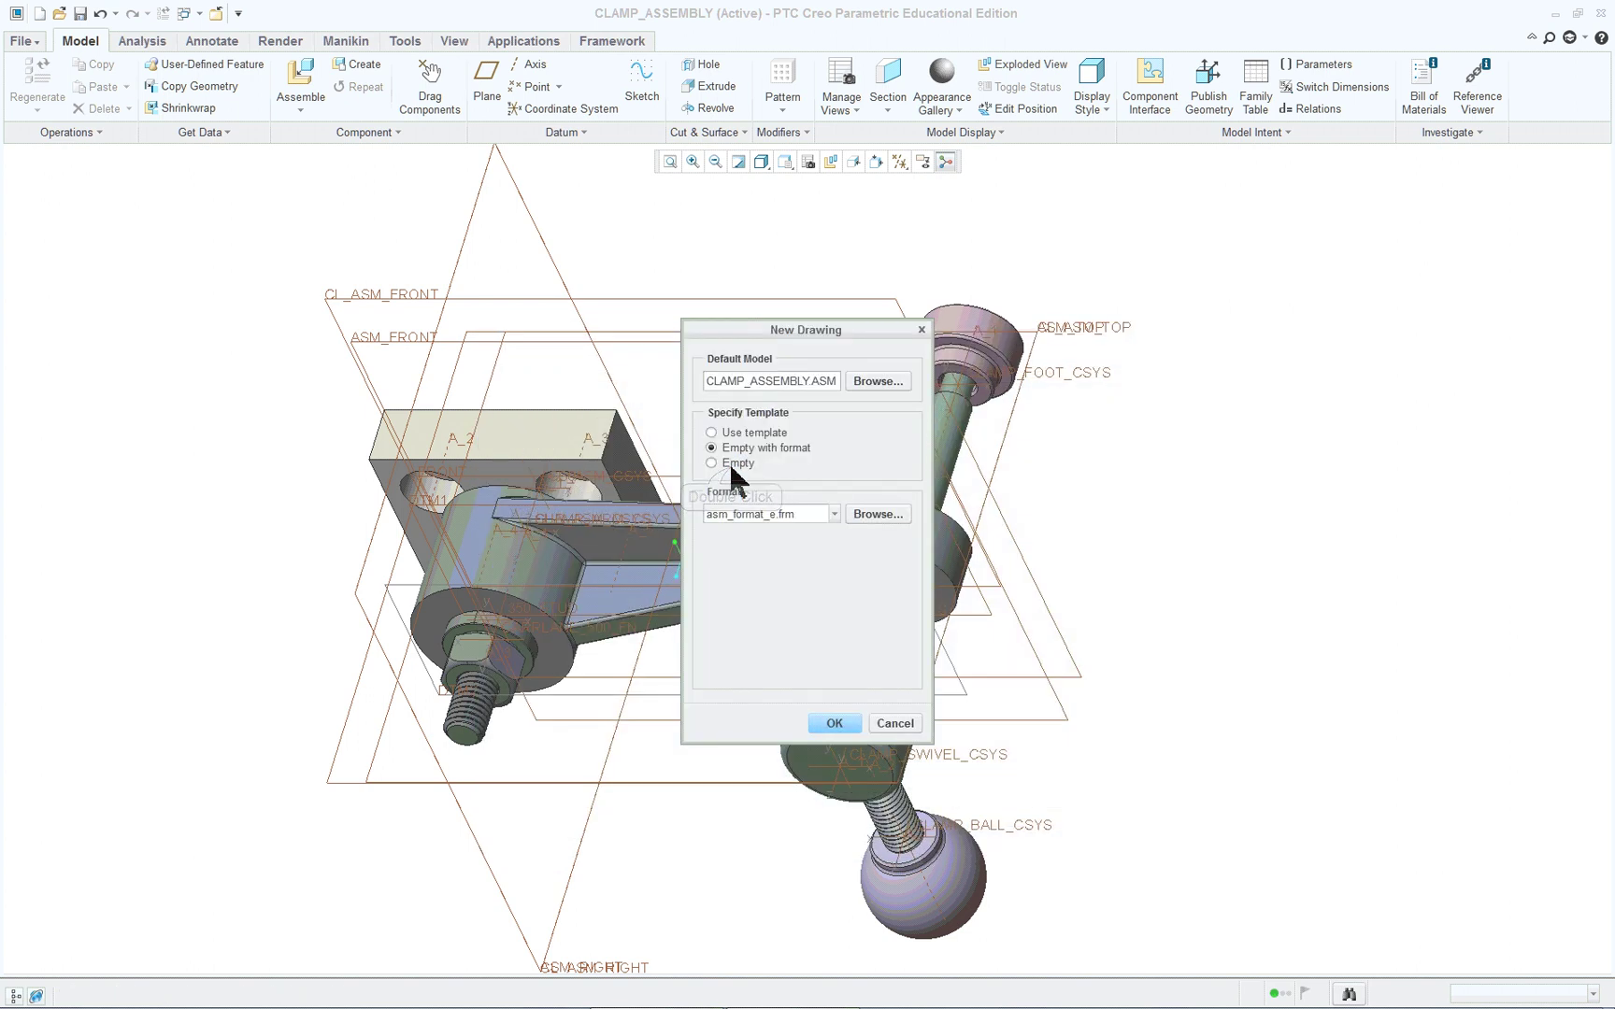
click(831, 721)
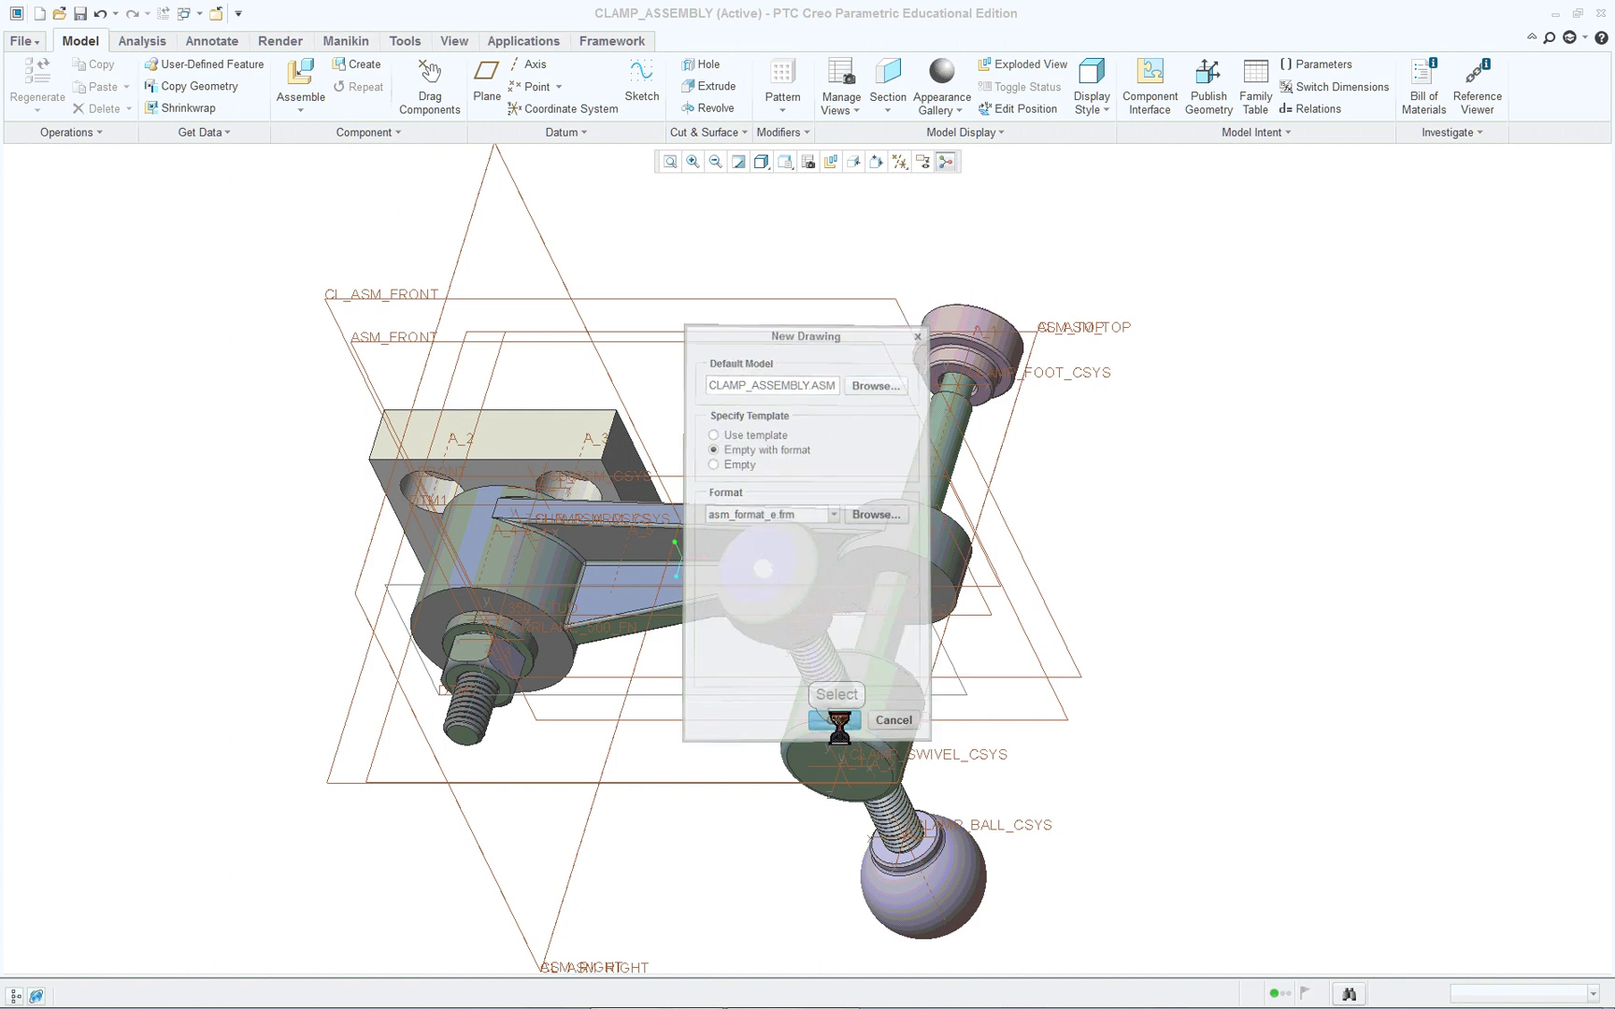
- Zoom to the bill-of-materials table and select it from the Table tab
scroll(1365, 958, up, 4)
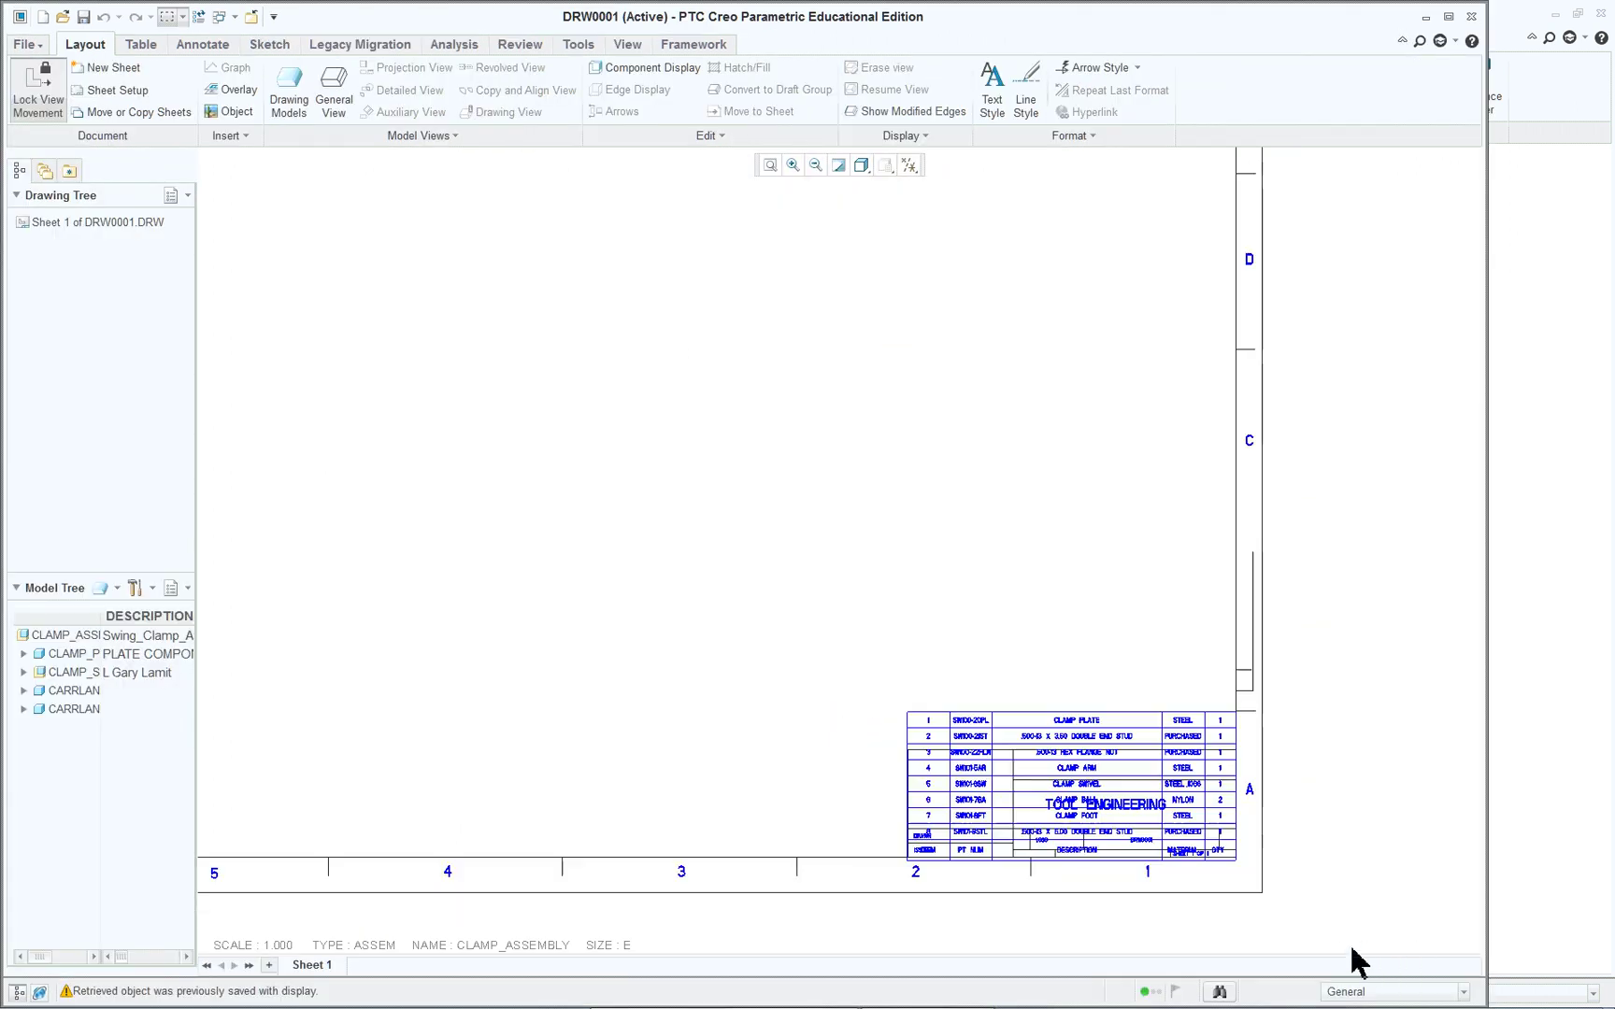
scroll(1317, 939, up, 2)
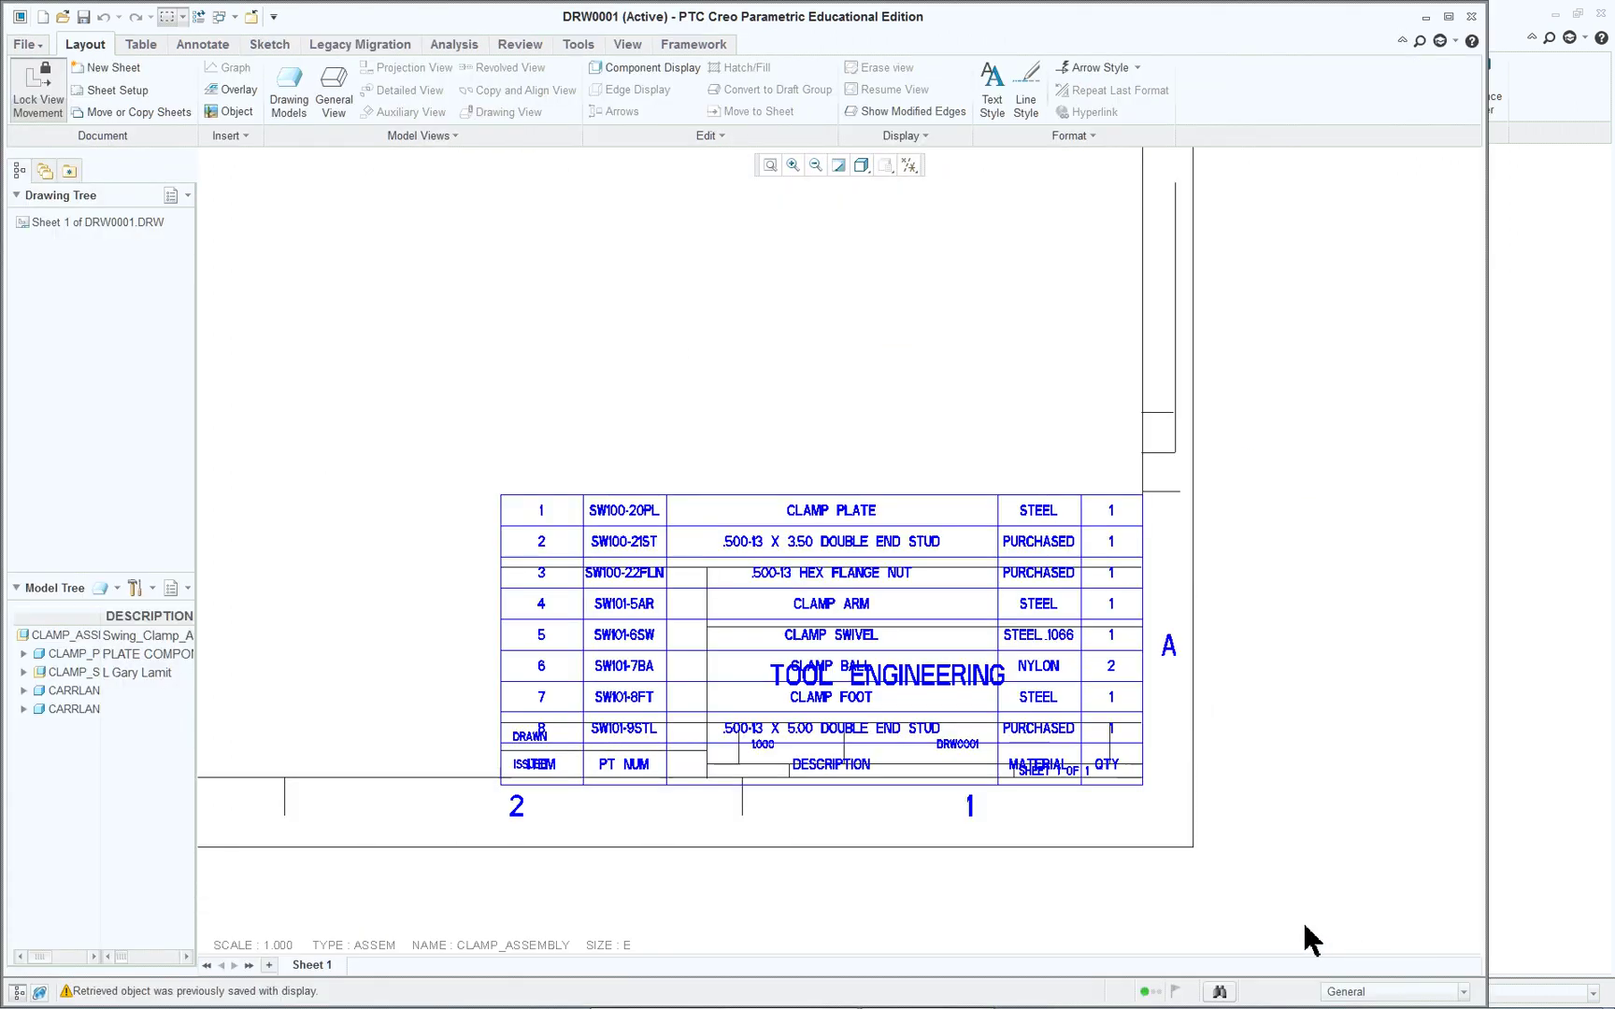
scroll(1309, 939, up, 1)
scroll(1229, 914, down, 1)
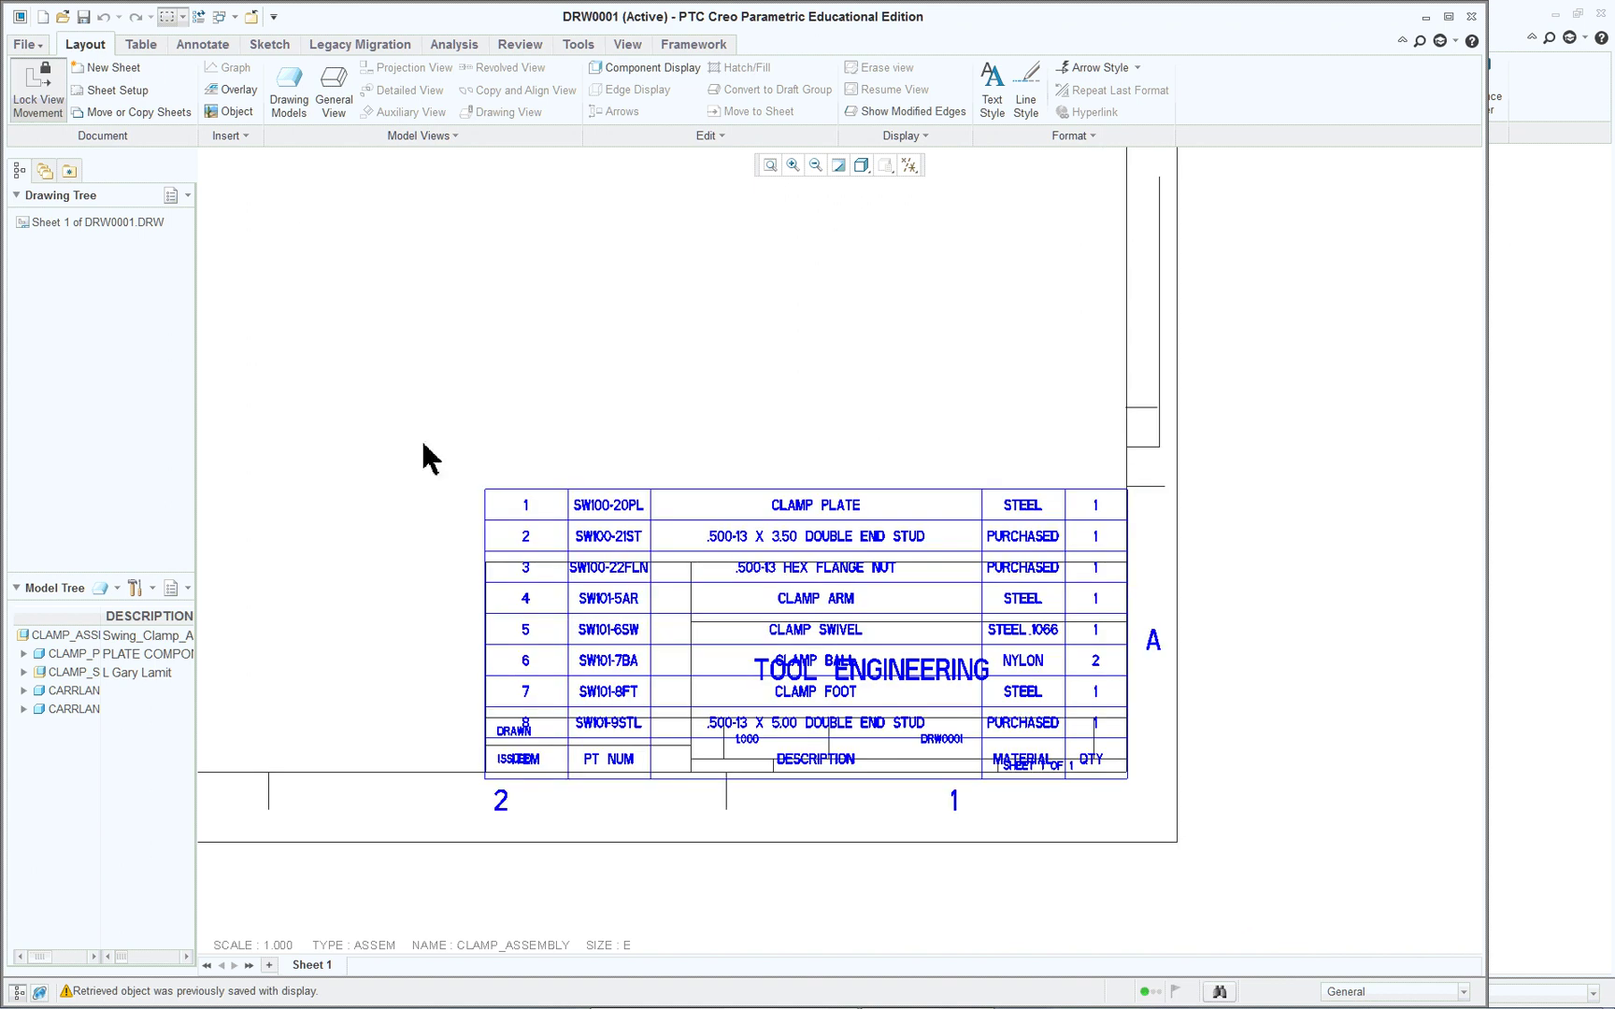
click(141, 44)
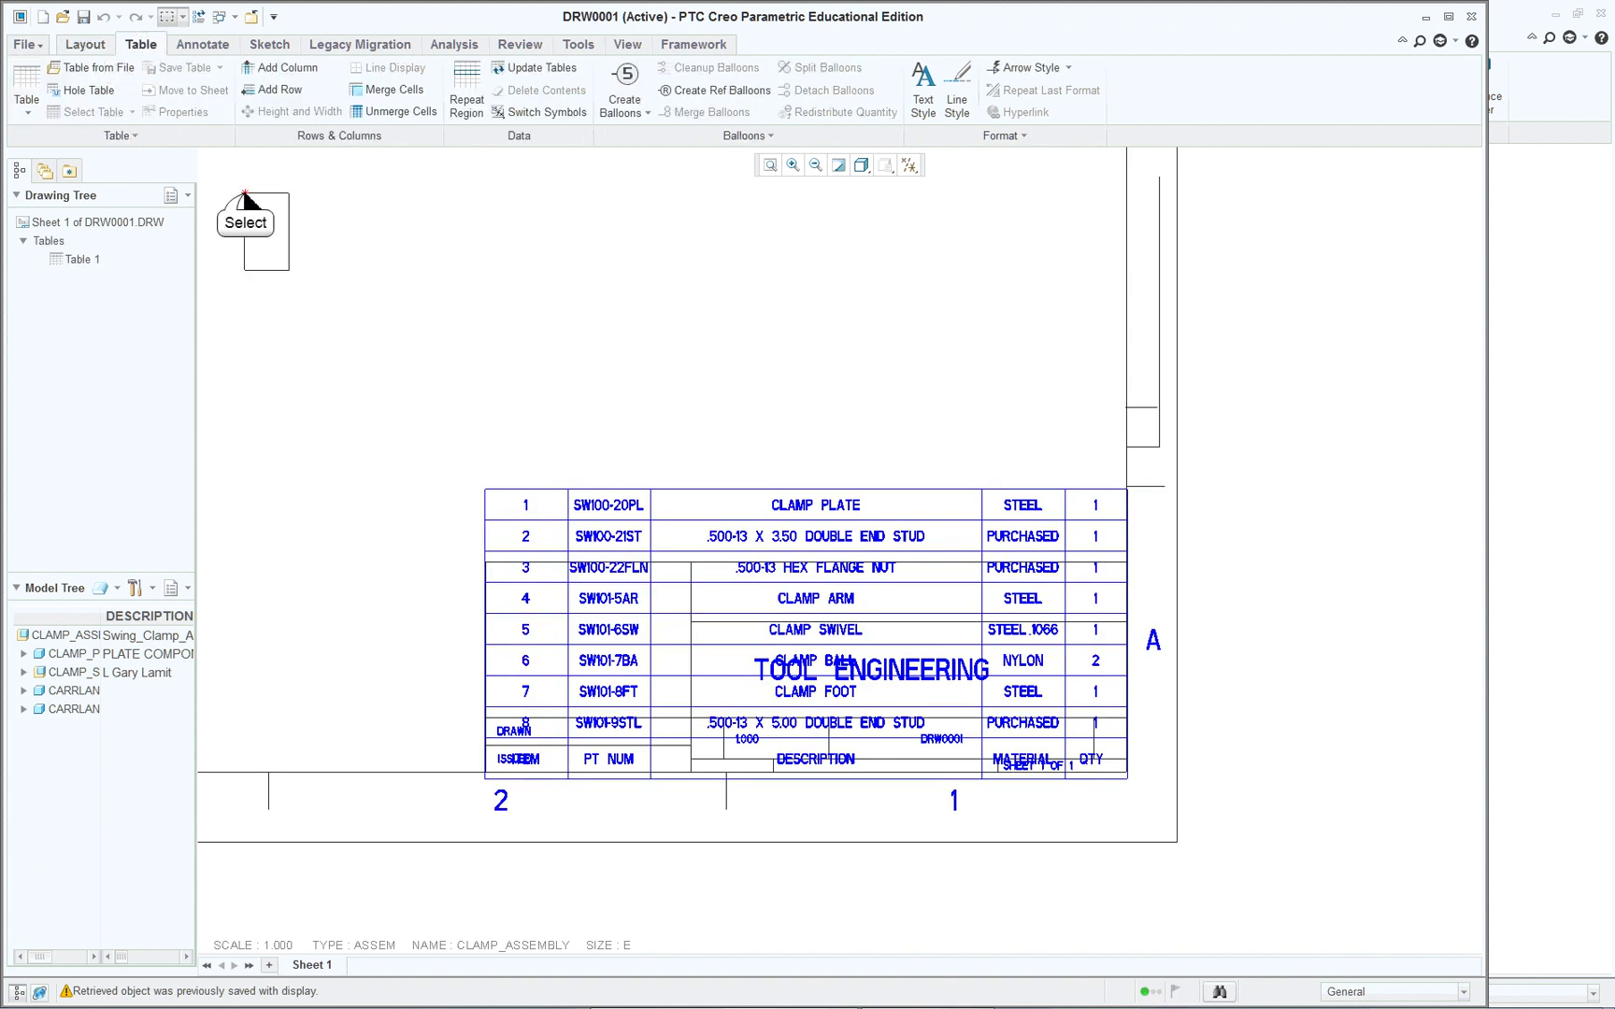
click(1118, 739)
scroll(988, 651, down, 3)
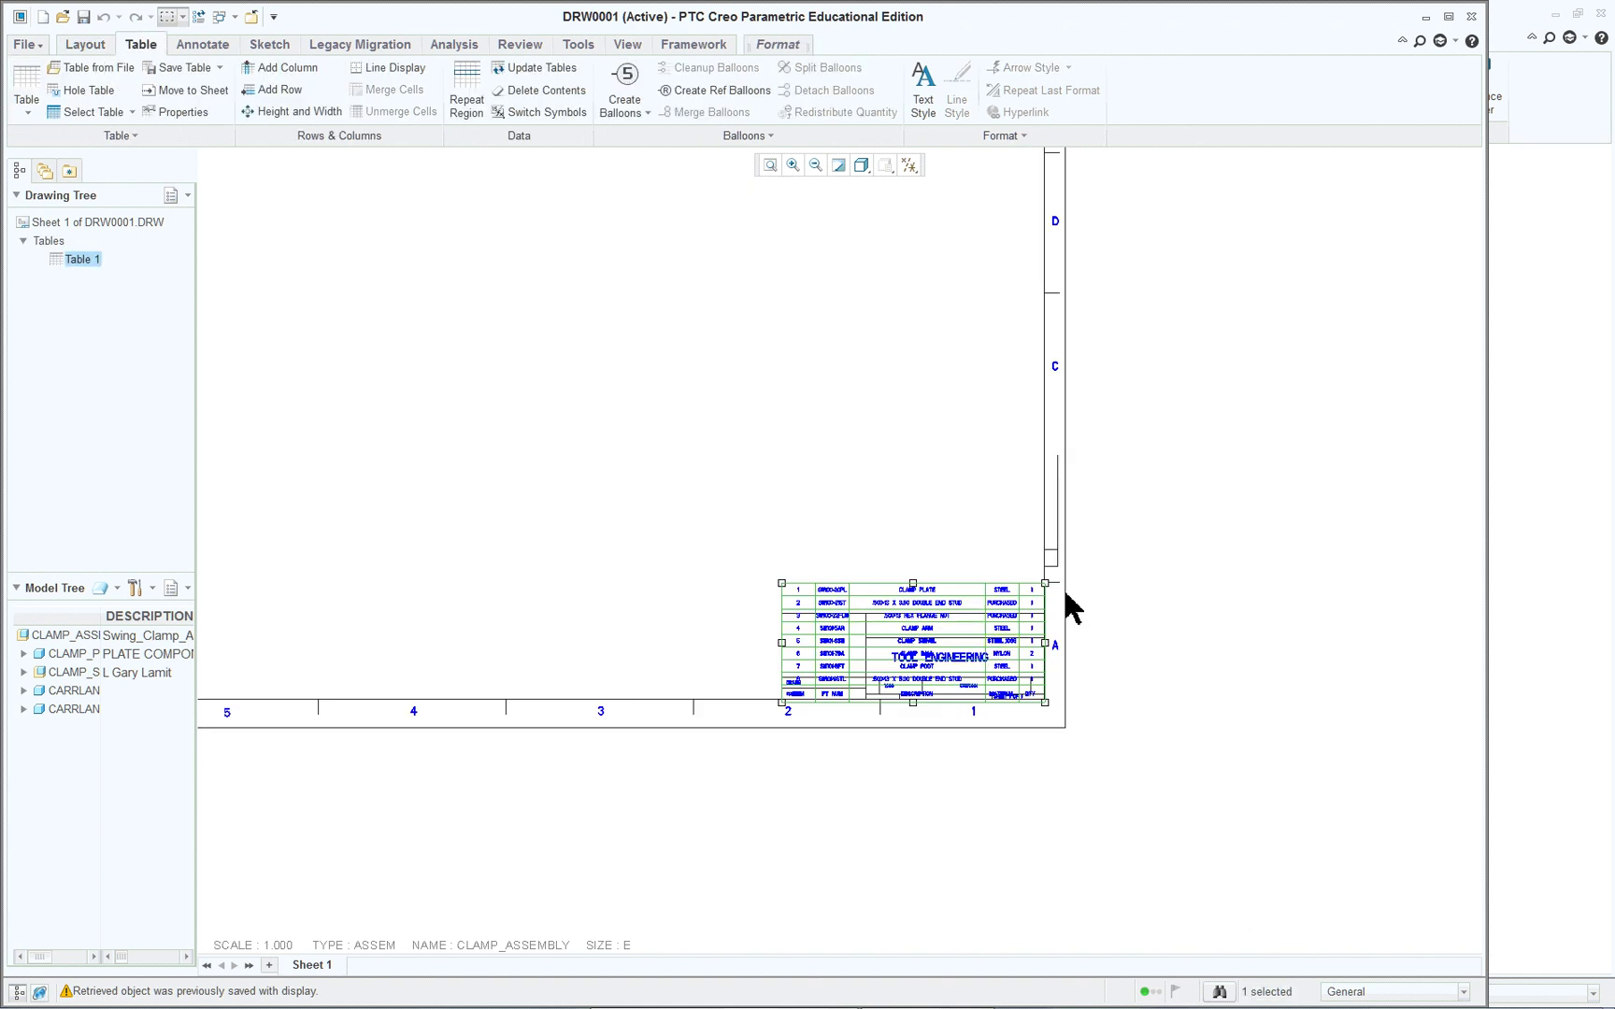
scroll(963, 598, up, 3)
drag(617, 648, 607, 474)
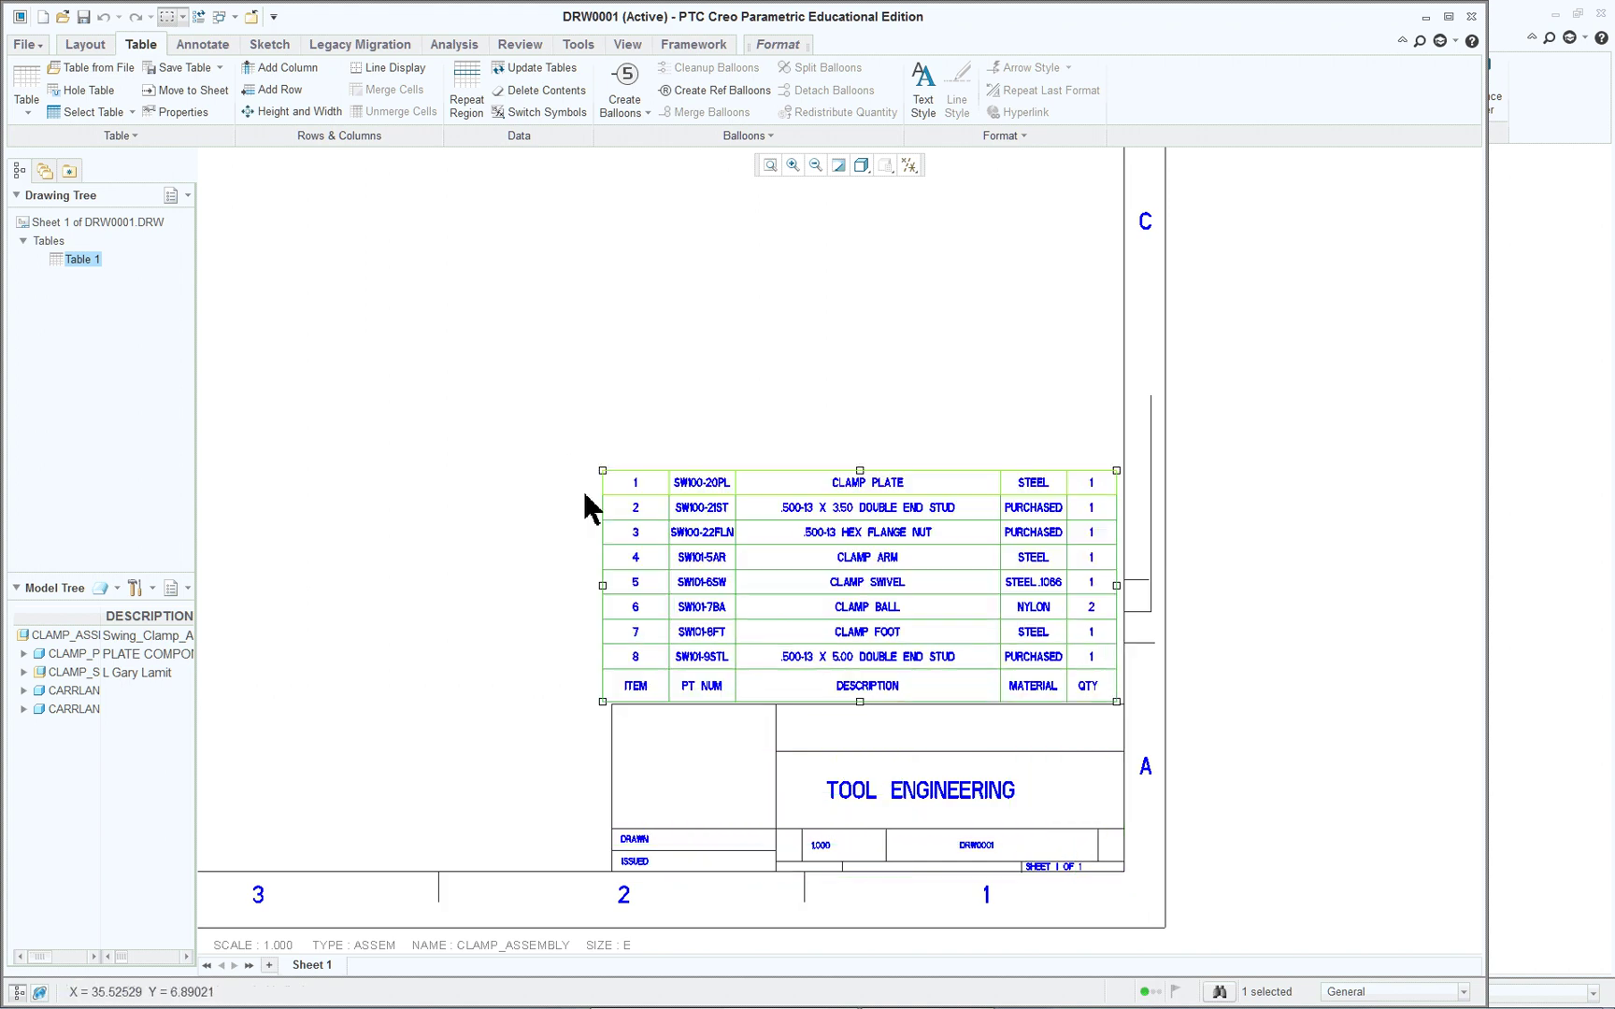
click(468, 564)
scroll(925, 622, down, 2)
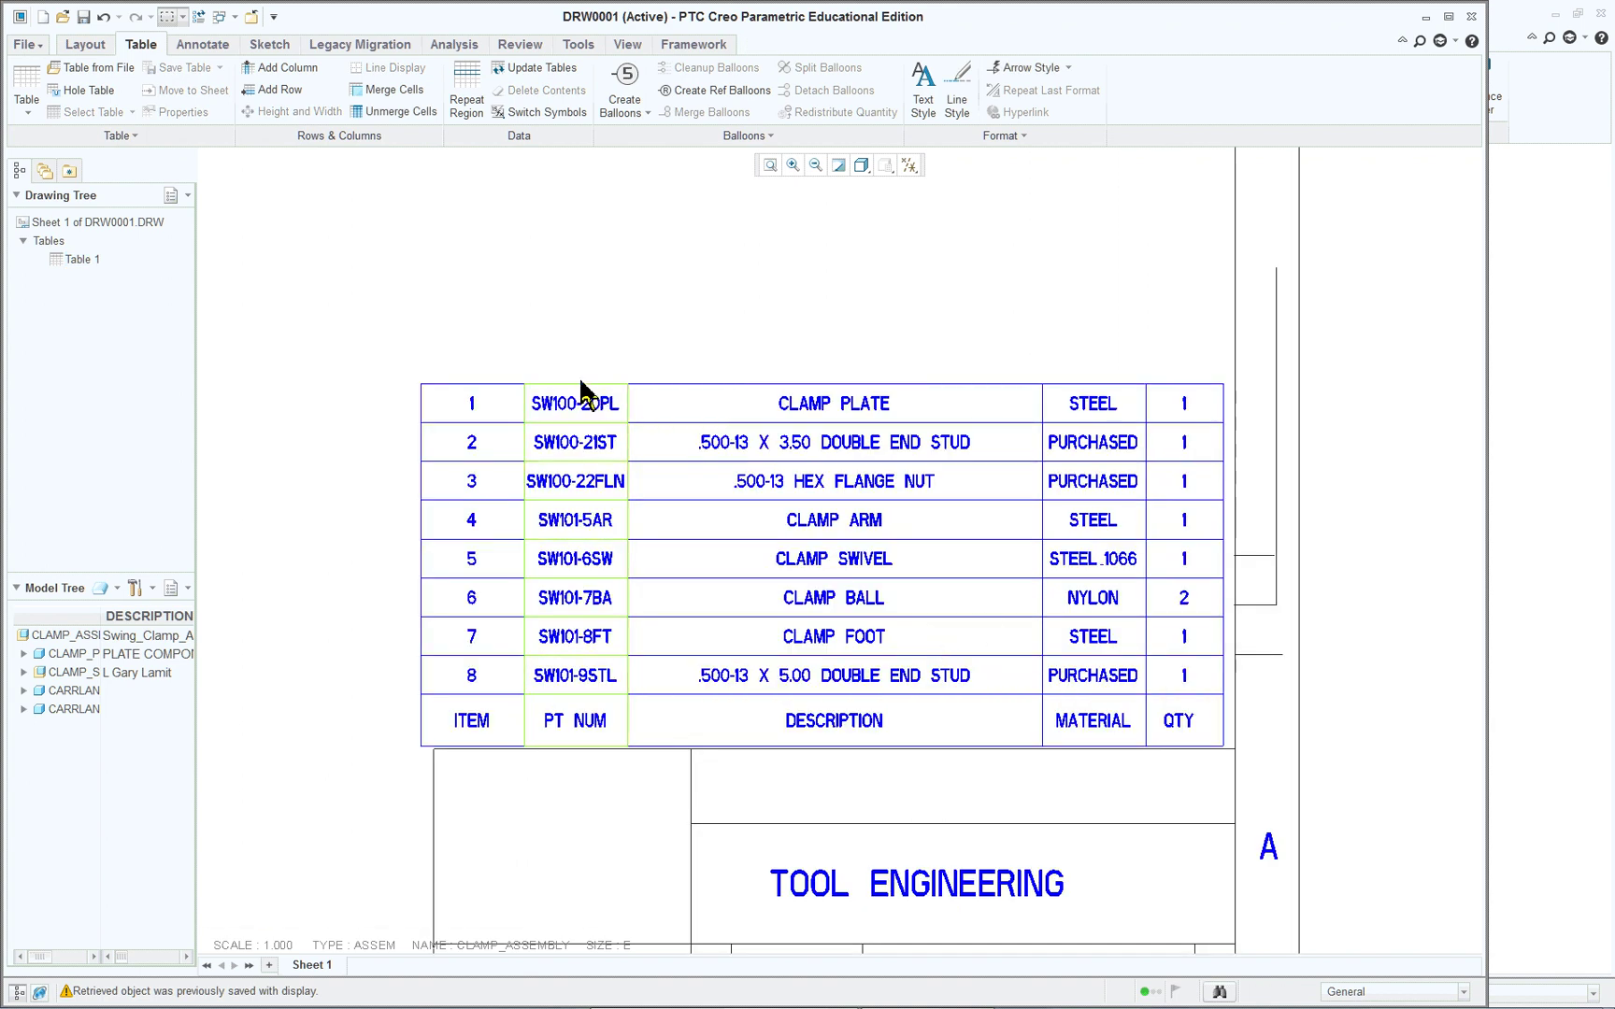
- Check the MATERIAL column's Height and Width settings, cancel, and zoom out
double_click(1095, 400)
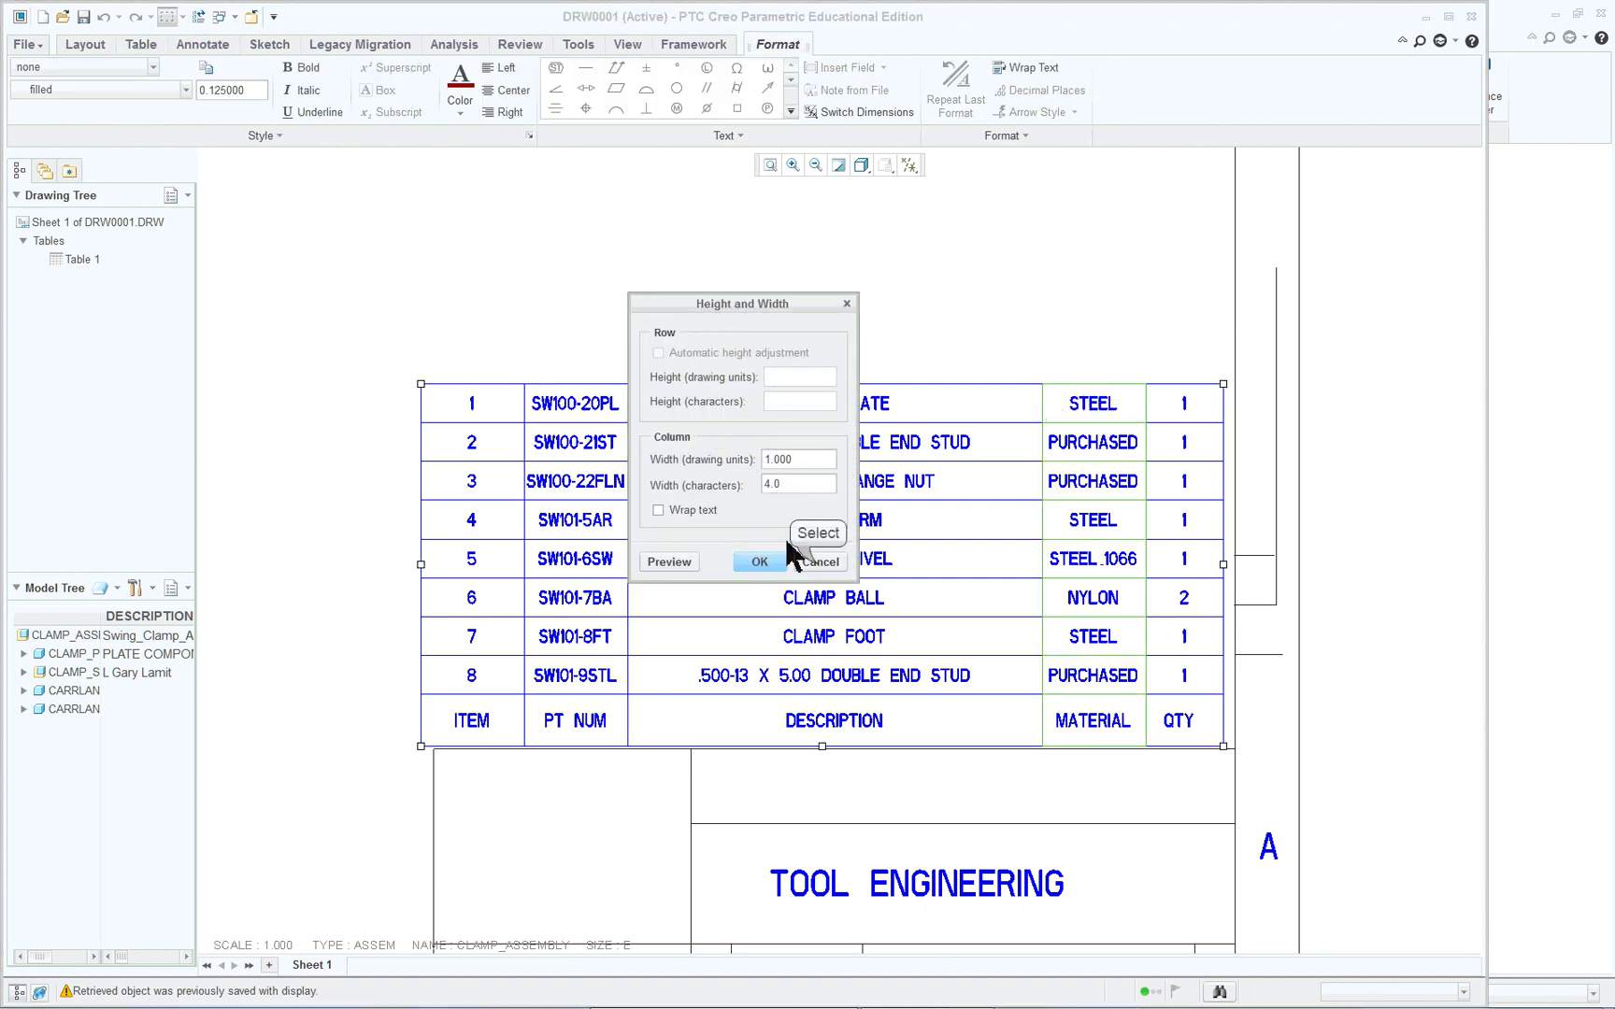
click(819, 562)
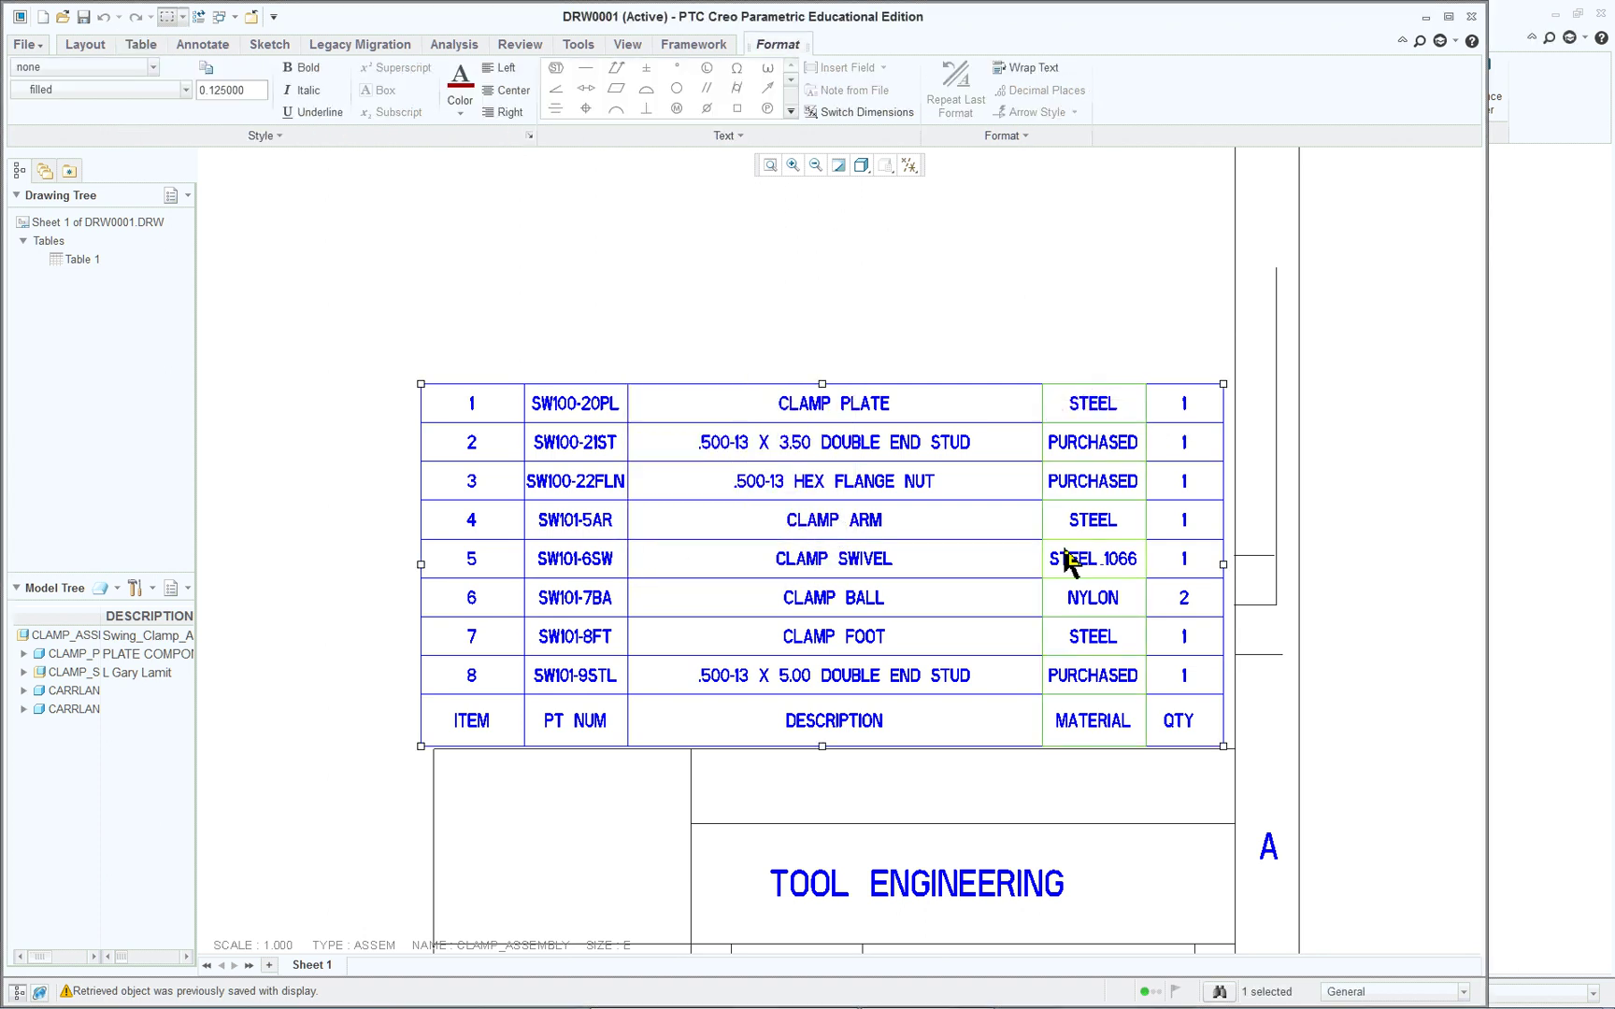
click(327, 734)
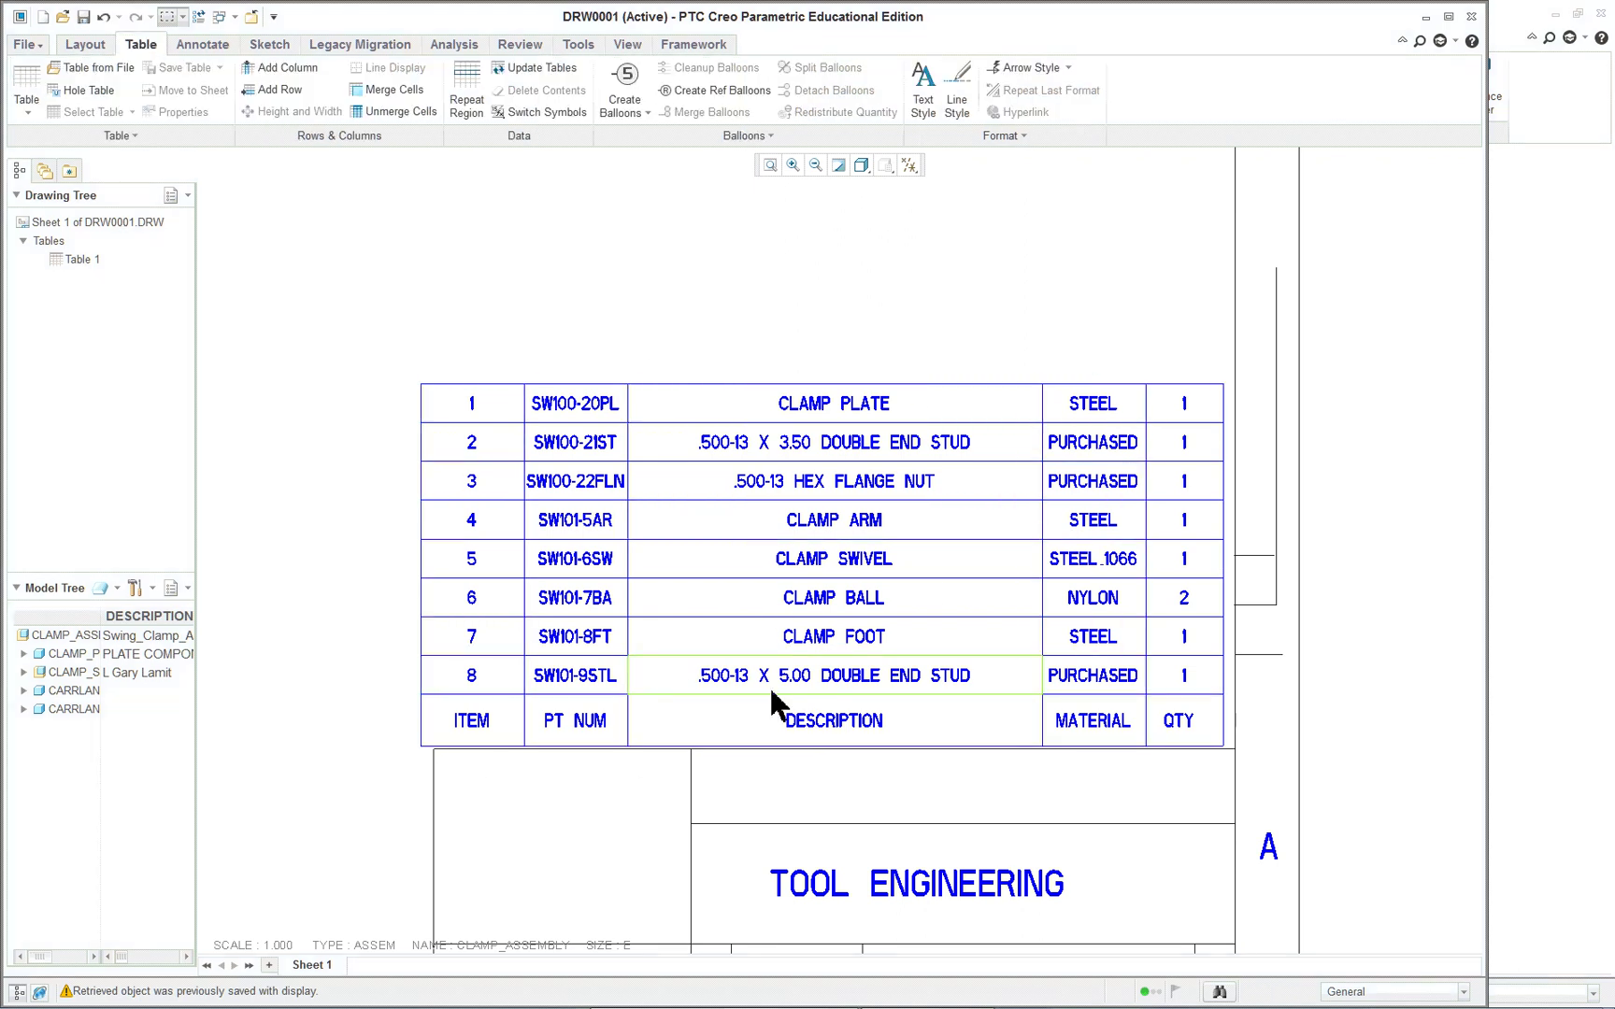
scroll(774, 685, down, 3)
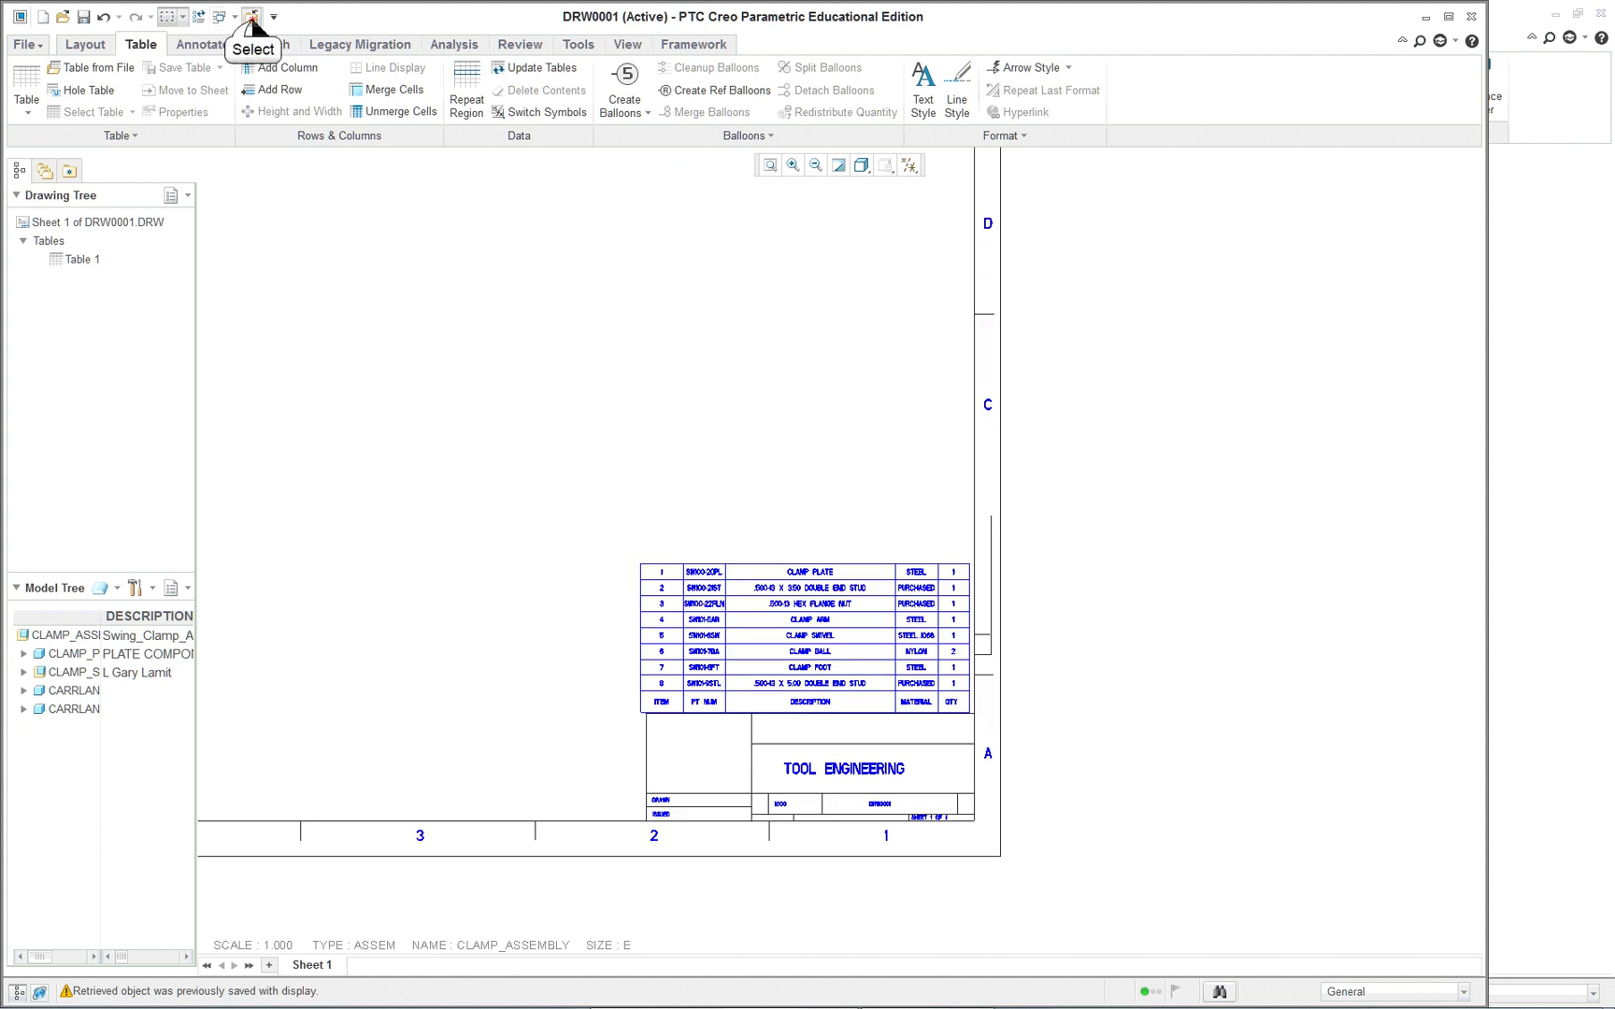
- Return to CLAMP_ASSEMBLY and widen the model tree to show full names and DSC text
click(224, 17)
click(267, 46)
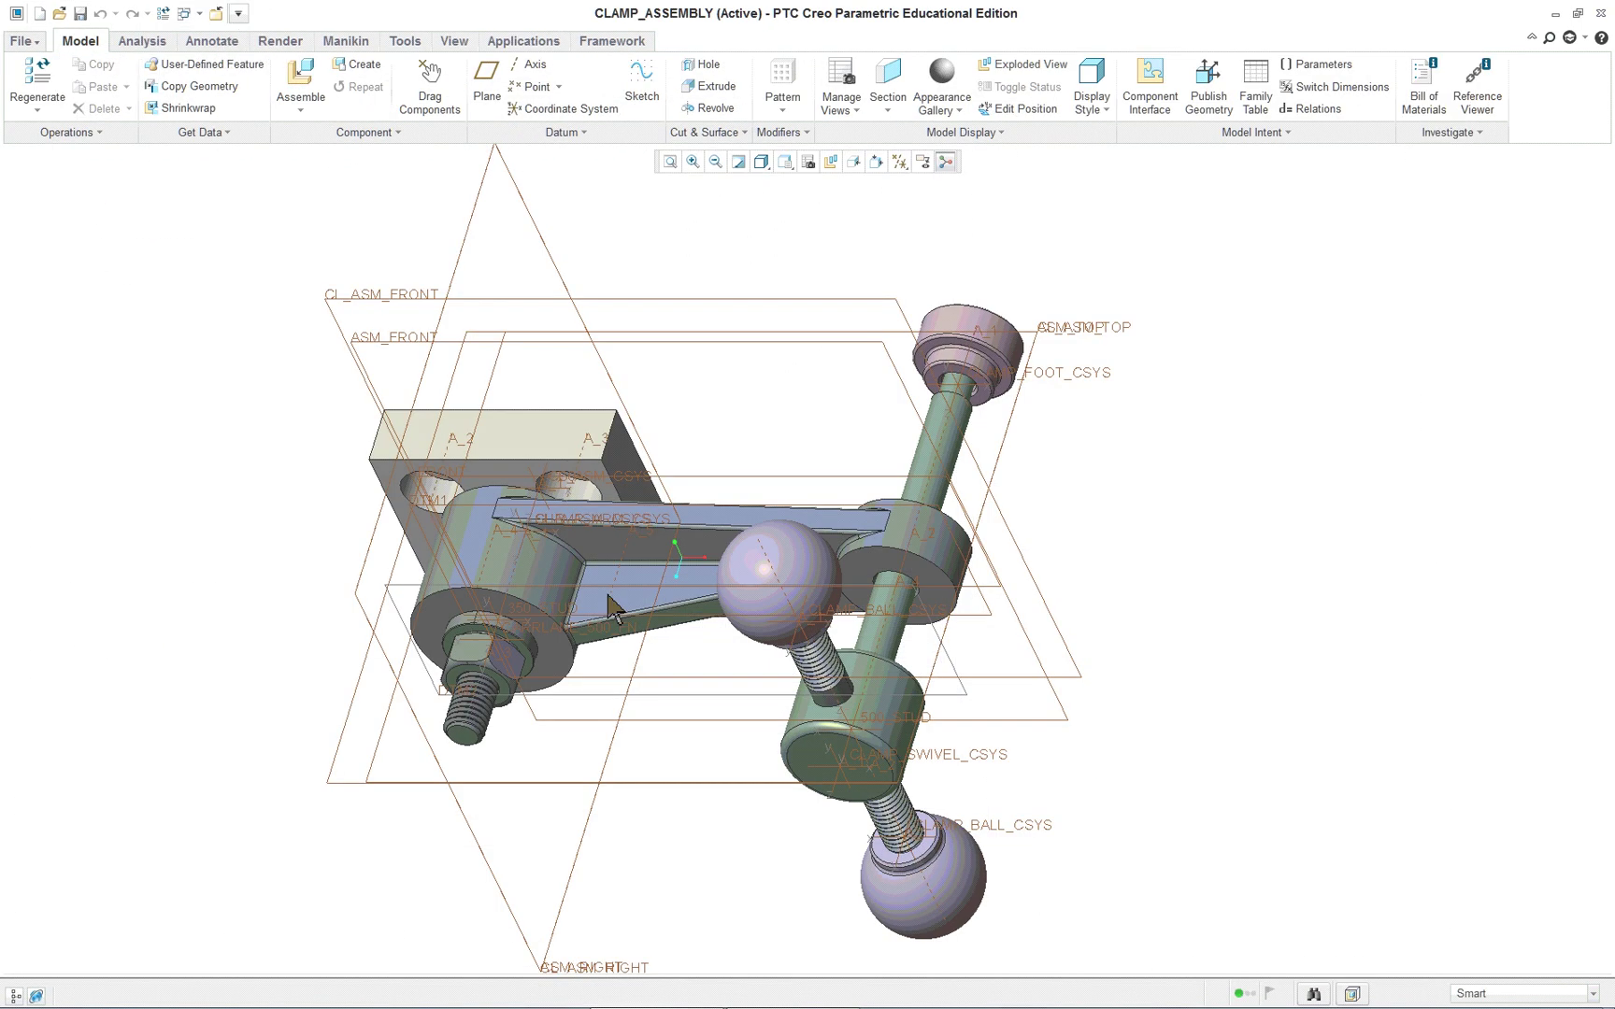
click(14, 996)
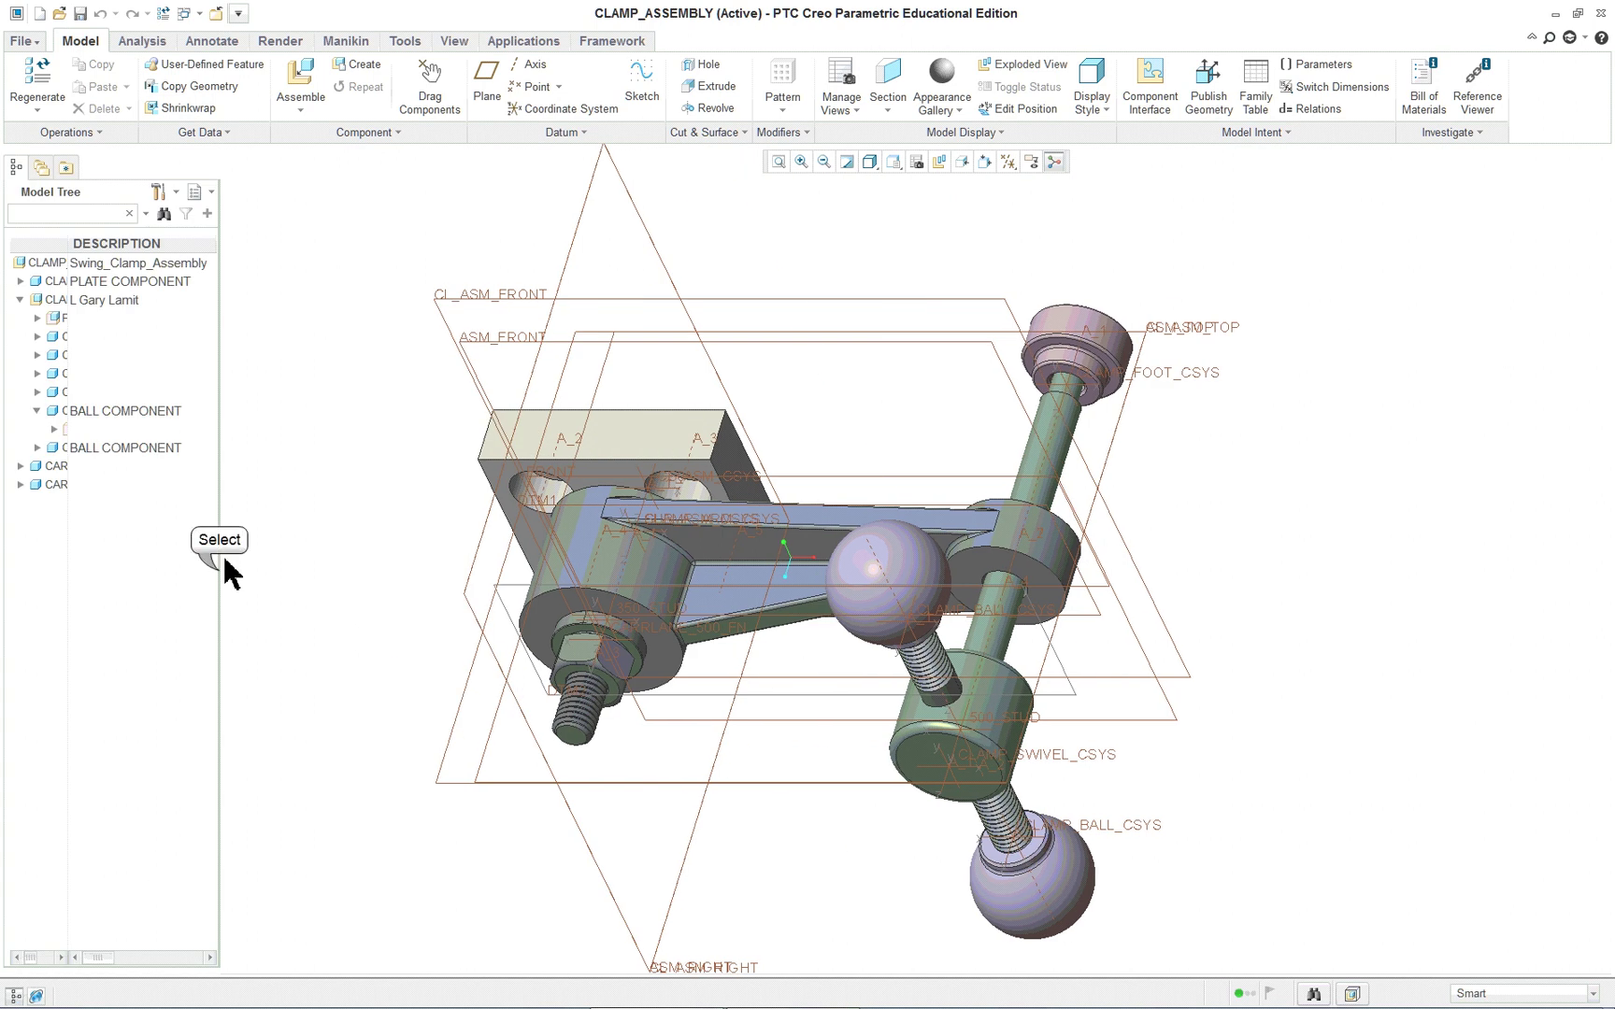
drag(221, 573, 595, 579)
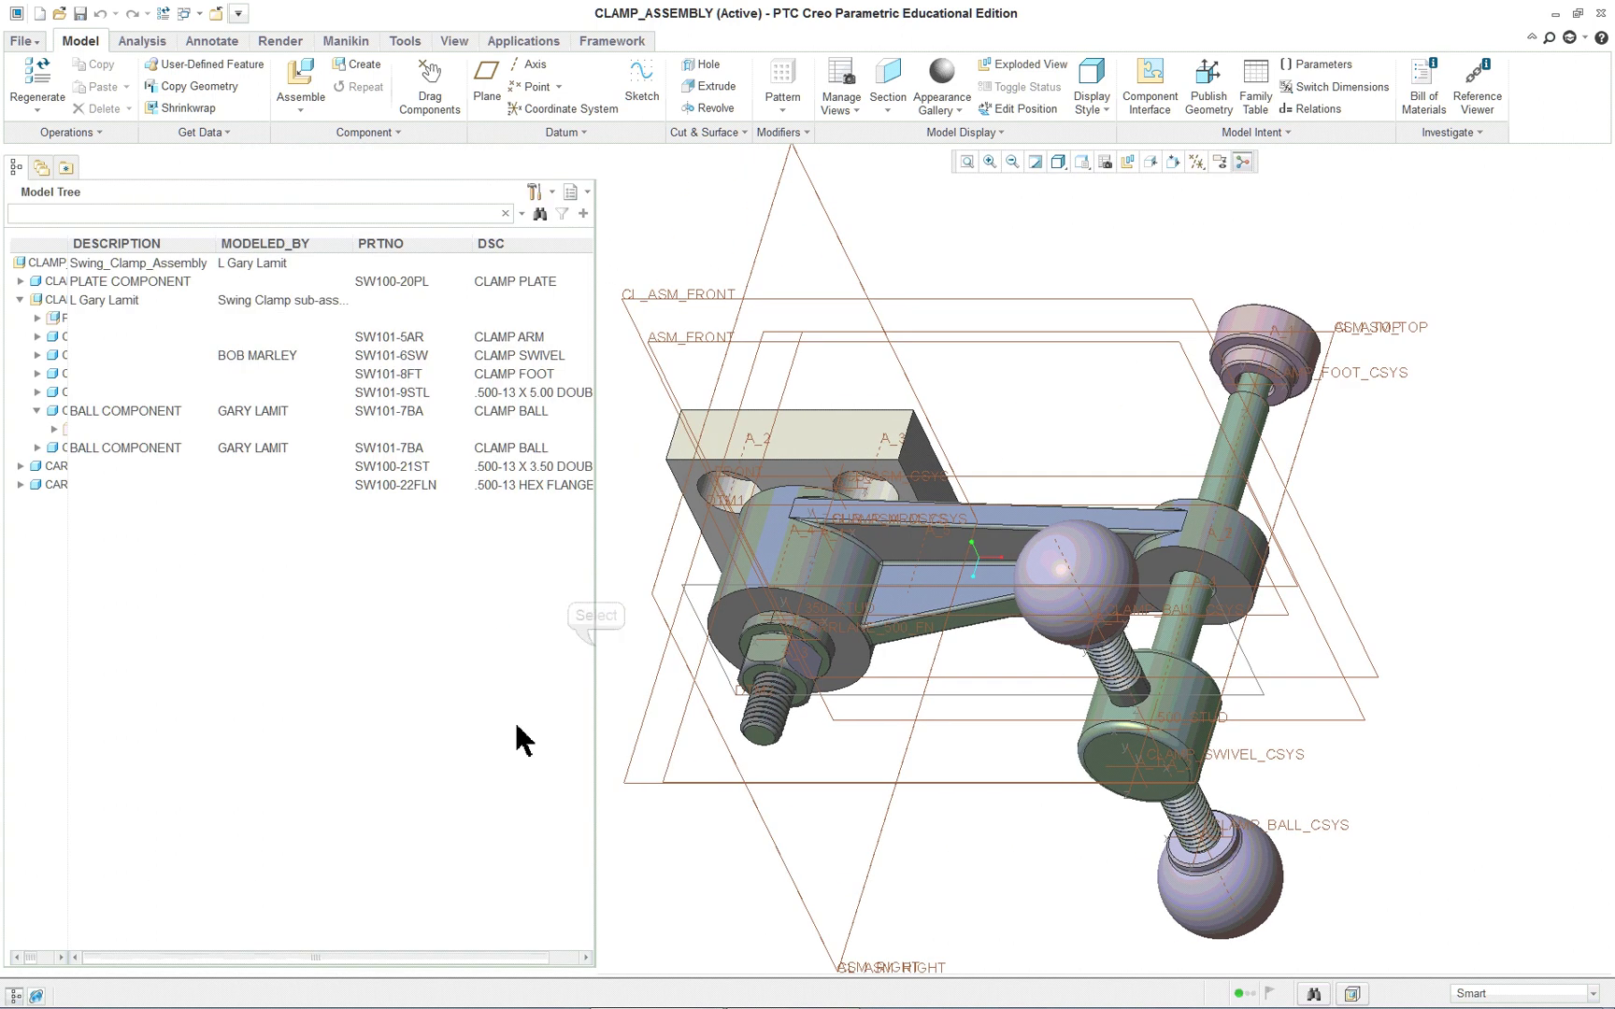
drag(599, 649, 767, 625)
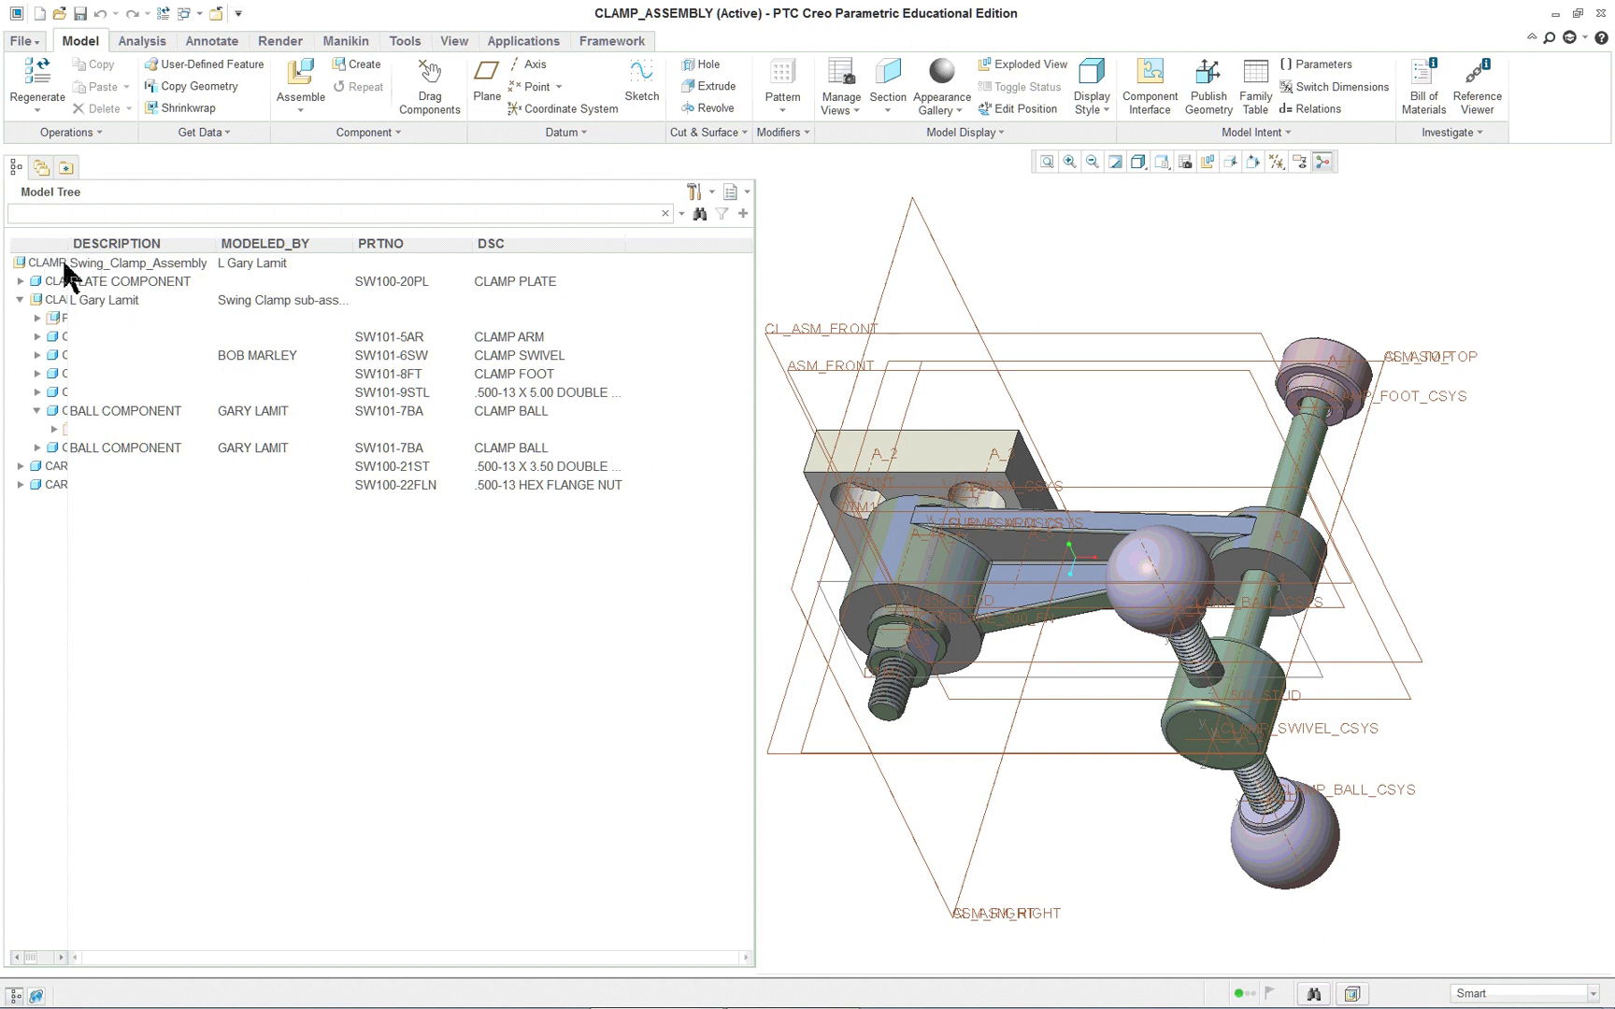
drag(66, 243, 281, 253)
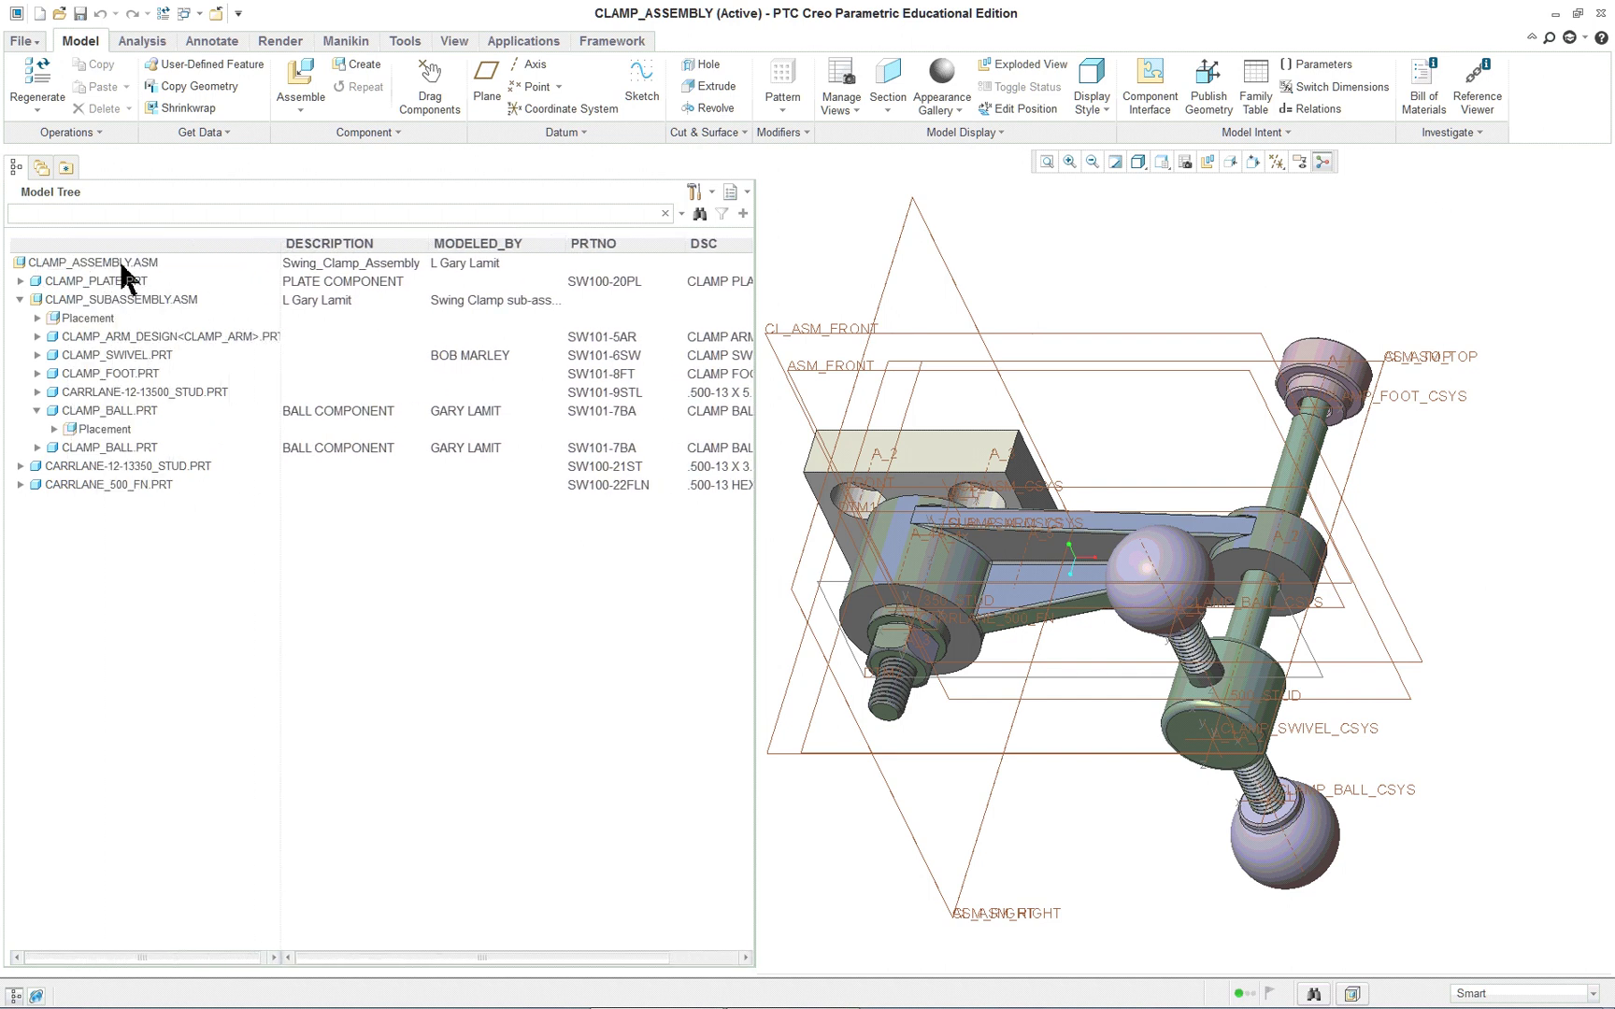
- Select CLAMP_SUBASSEMBLY.ASM and open its MODELED_BY value for editing
click(171, 299)
click(299, 307)
click(452, 309)
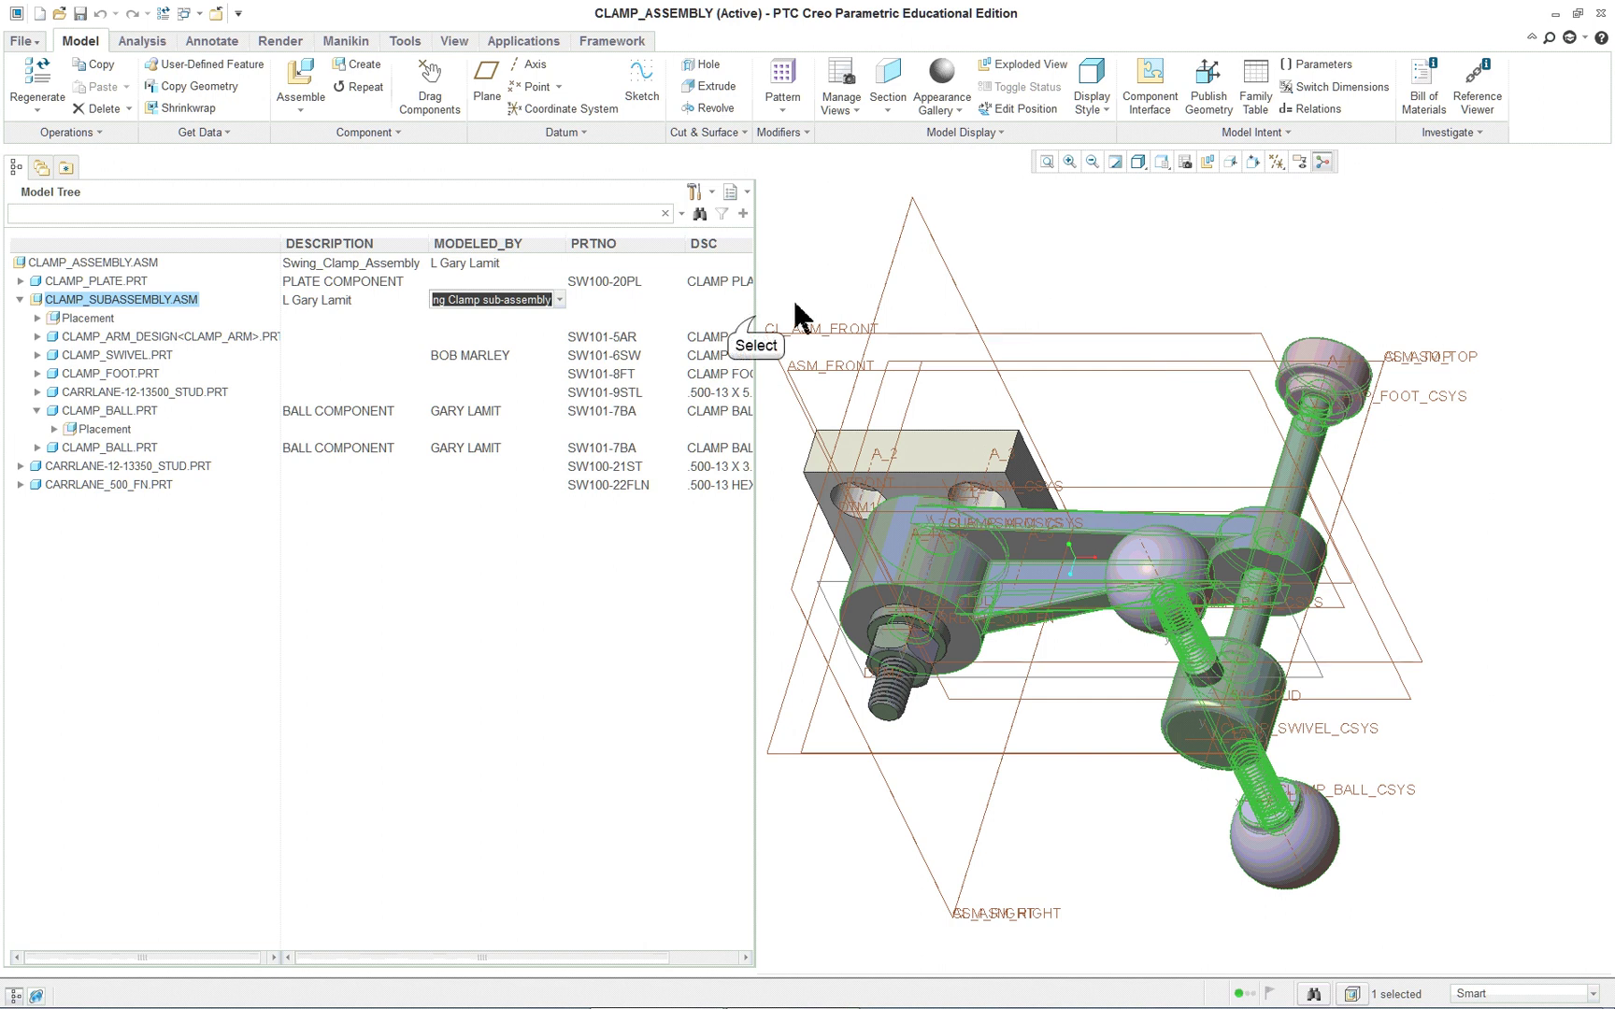
drag(758, 318, 928, 317)
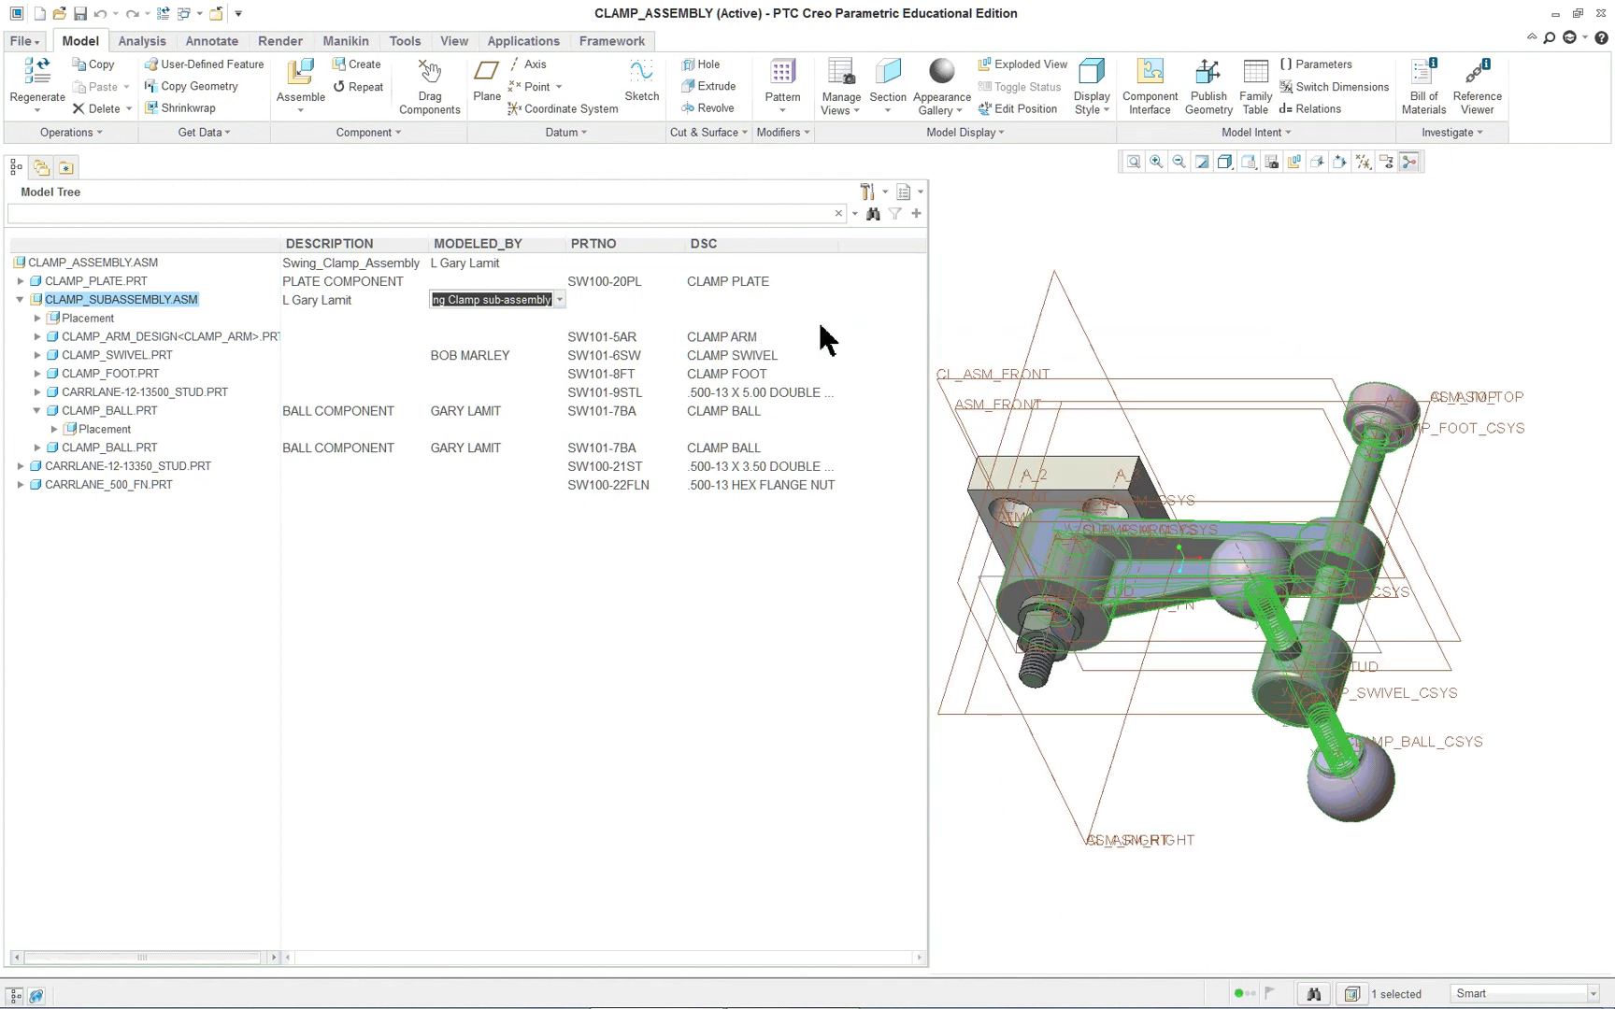